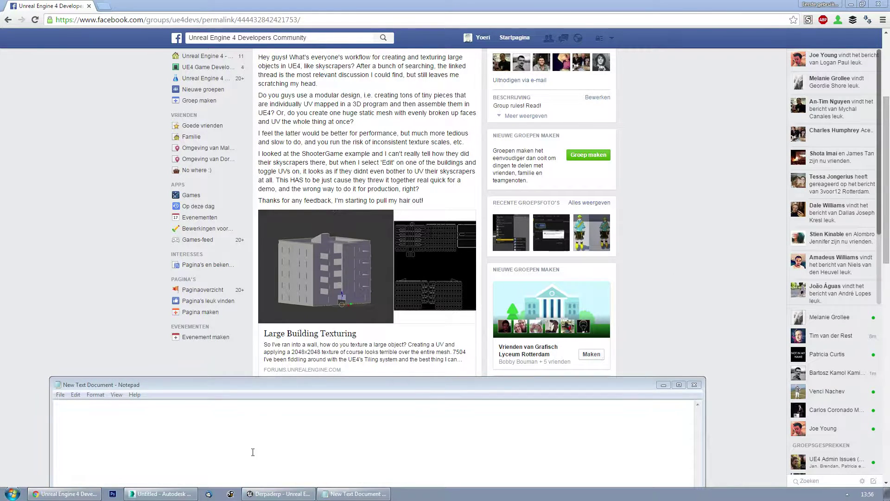
- Switch to 3ds Max, apply an Unwrap UVW modifier to the skyscraper and open its UV editor
left_click(160, 493)
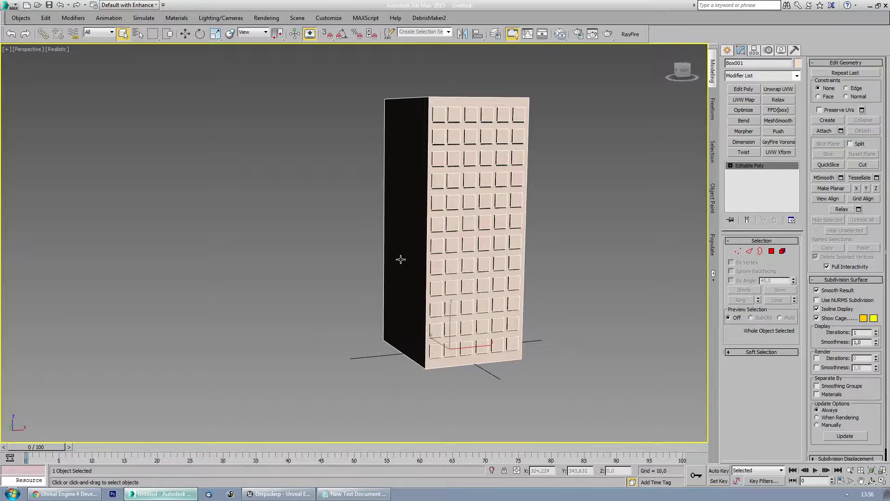
middle_click_drag(277, 272, 294, 248, "alt")
scroll(294, 248, "up", 3)
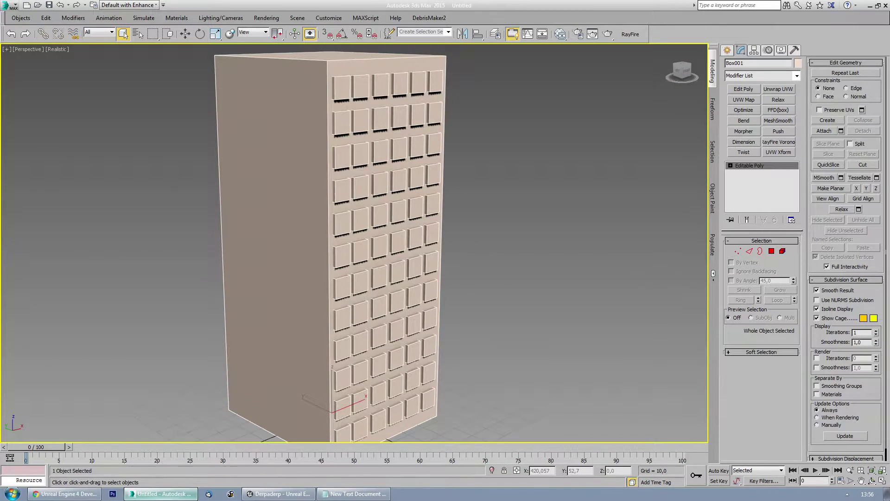
mouse_move(575, 295)
middle_mouse_down("alt")
mouse_move(518, 292)
mouse_move(578, 301)
mouse_move(561, 295)
middle_mouse_up("alt")
middle_click_drag(329, 290, 296, 239, "alt")
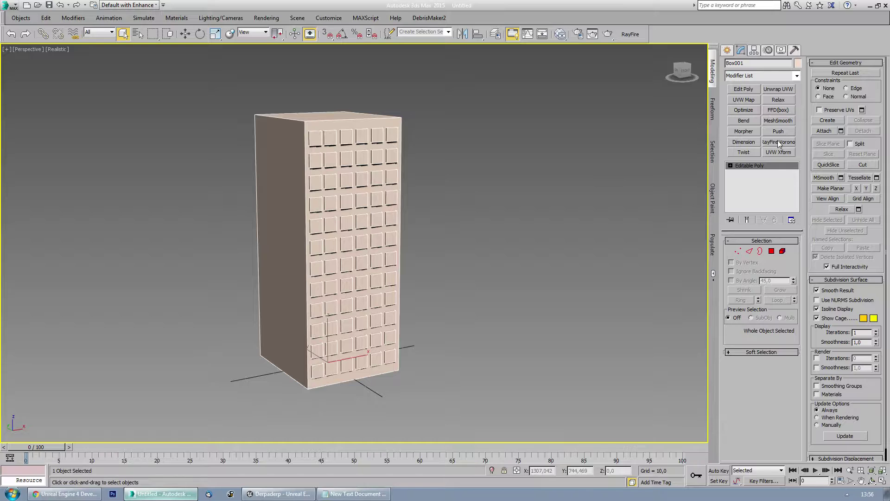
left_click(770, 90)
left_click(772, 349)
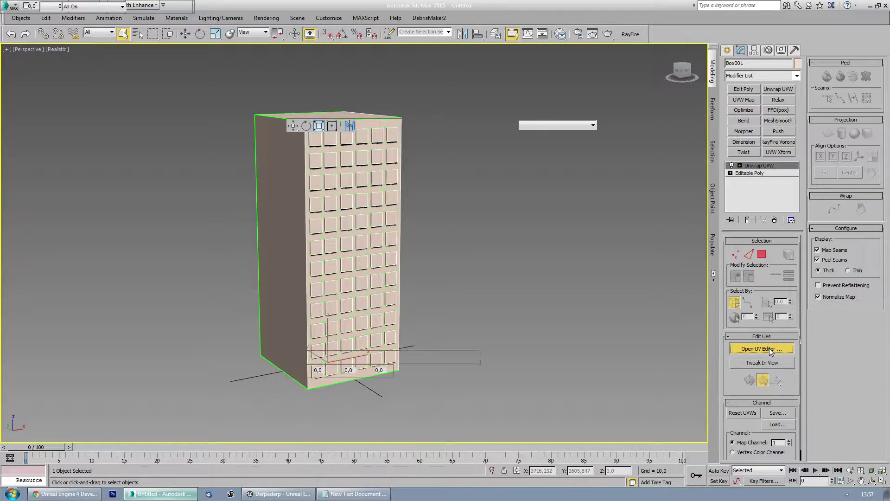
- Select the UVs inside the checker tile and inspect which faces of the skyscraper they cover
mouse_move(527, 259)
middle_mouse_down("alt")
mouse_move(446, 221)
mouse_move(464, 225)
middle_mouse_up("alt")
middle_click_drag(72, 230, 91, 236)
scroll(93, 236, "down", 6)
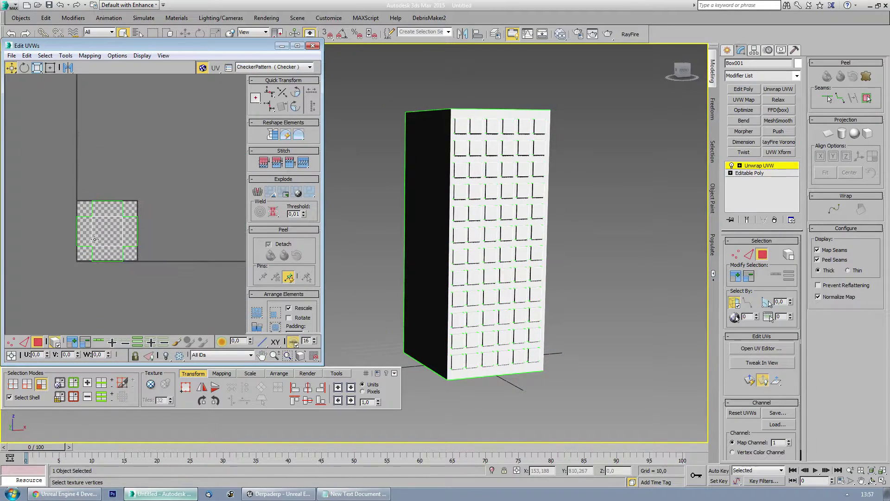
left_click_drag(48, 186, 148, 258)
scroll(465, 209, "up", 5)
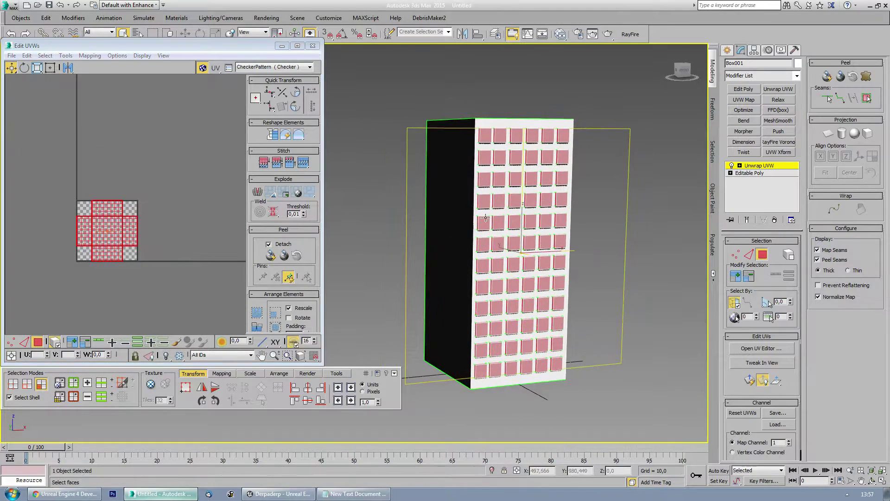
- Try moving one of the stacked window UV shells out of the checker tile, and undo the move
left_click(125, 268)
left_click_drag(99, 230, 177, 195)
scroll(105, 232, "up", 2)
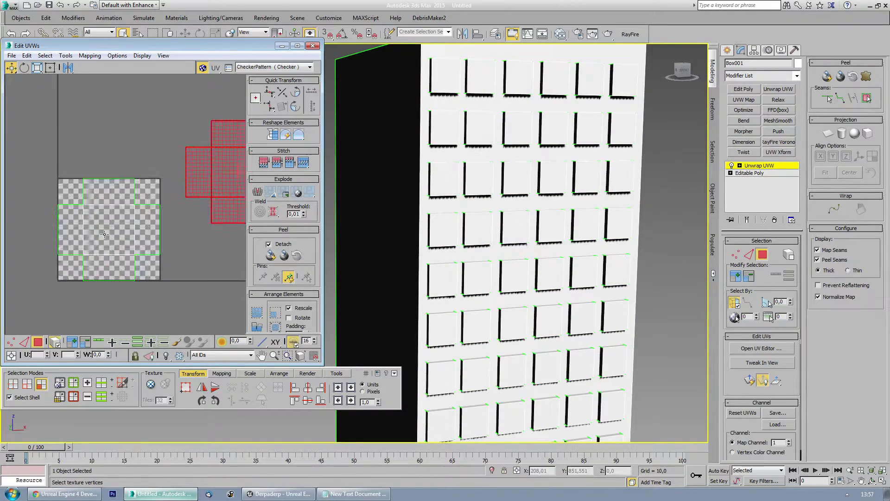
scroll(105, 232, "down", 1)
key("ctrl+z")
- Select the UV shell of the building's walls, which lies outside the checker tile
left_click(179, 258)
middle_click_drag(528, 236, 505, 237, "alt")
scroll(151, 251, "down", 3)
scroll(151, 253, "down", 3)
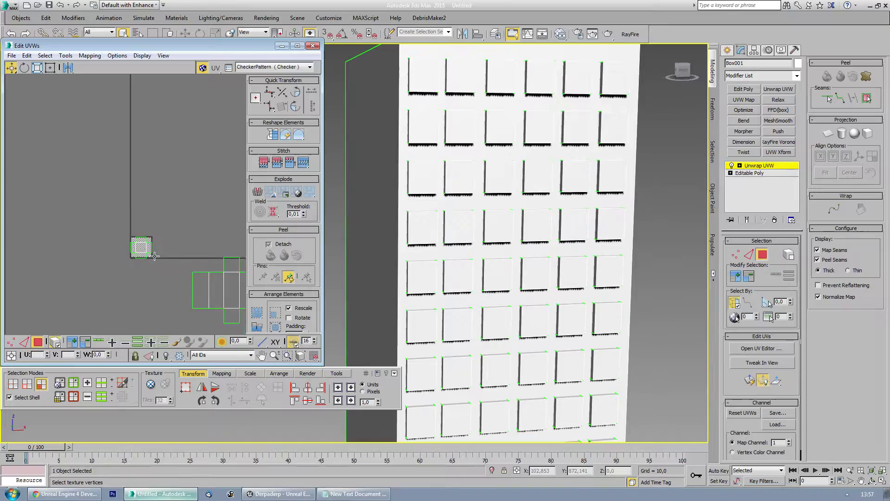
middle_click_drag(201, 296, 104, 234)
left_click(145, 253)
scroll(145, 254, "up", 1)
scroll(104, 234, "up", 1)
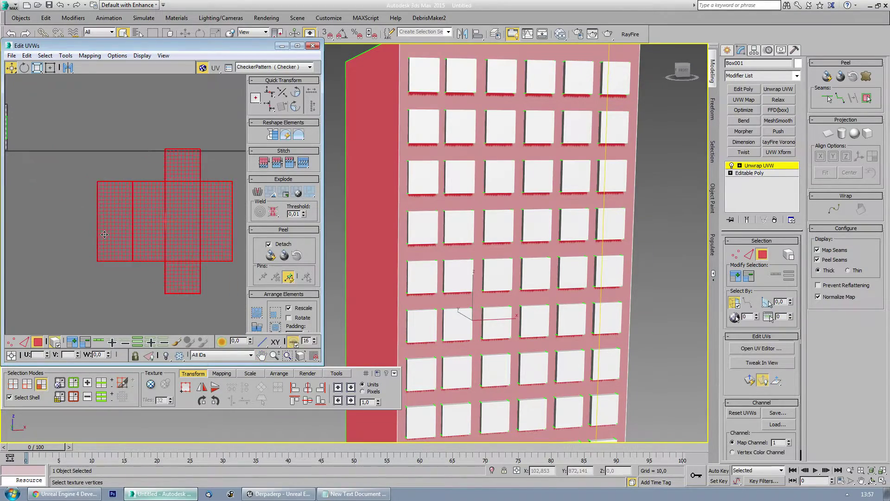
scroll(627, 260, "up", 6)
middle_click_drag(627, 260, 557, 229, "alt")
middle_click_drag(168, 243, 188, 251)
scroll(169, 242, "down", 1)
- Scale the wall UV shell down uniformly in freeform mode until it is smaller than the checker tile
left_click(49, 69)
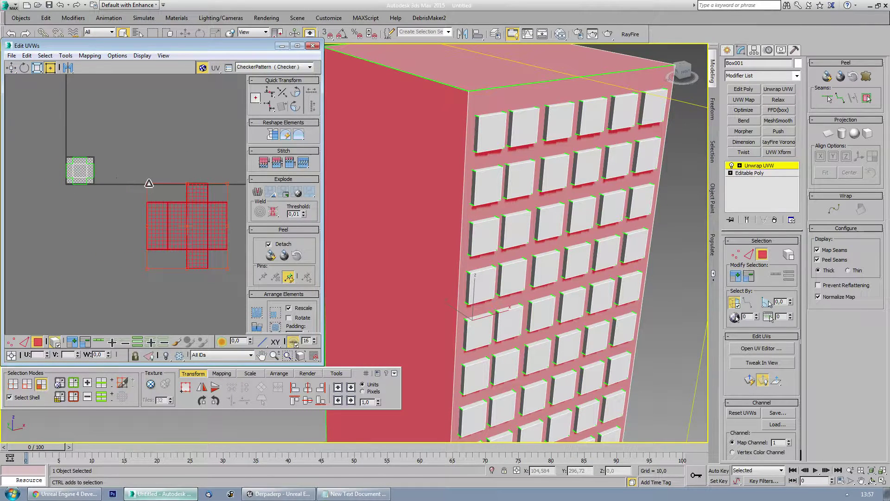
left_click_drag(148, 184, 61, 178)
scroll(219, 258, "up", 1)
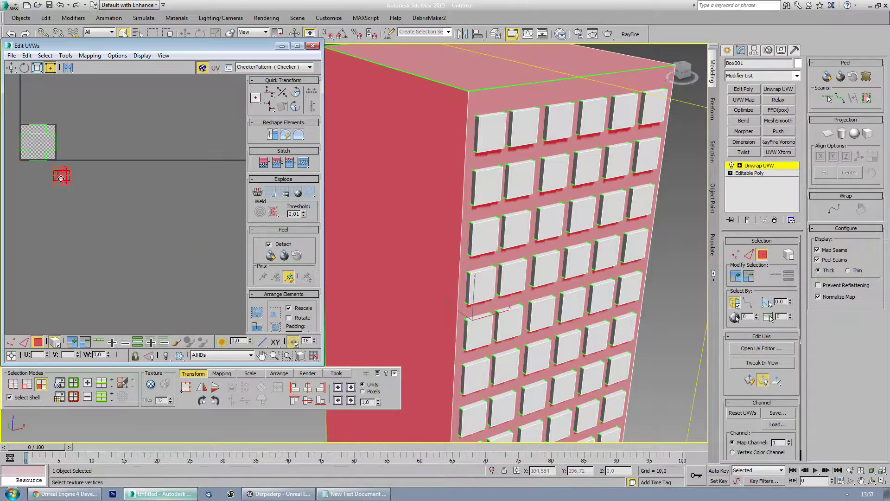
scroll(163, 233, "up", 3)
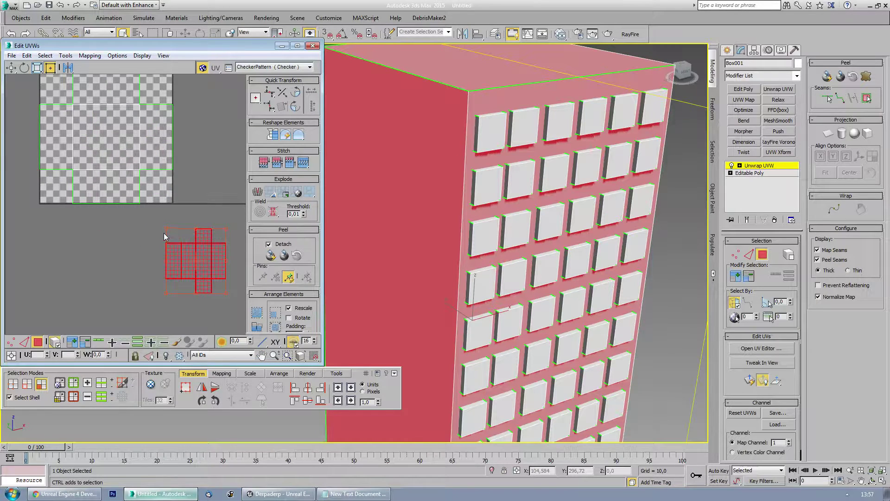
- Move the wall UV shell into the lower-right corner of the checker tile, flush with its edges
left_click_drag(165, 232, 157, 189)
scroll(157, 189, "up", 3)
middle_click_drag(157, 189, 139, 203)
left_click_drag(139, 203, 150, 207)
scroll(103, 179, "up", 4)
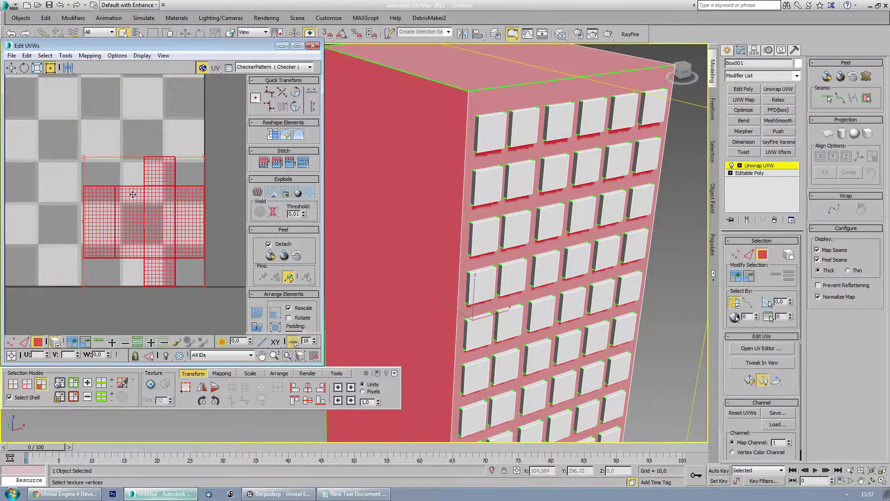
- Enlarge the wall UV shell to fill the empty corner between the window UVs, and deselect it
left_click_drag(103, 180, 51, 120)
middle_click_drag(51, 120, 86, 153)
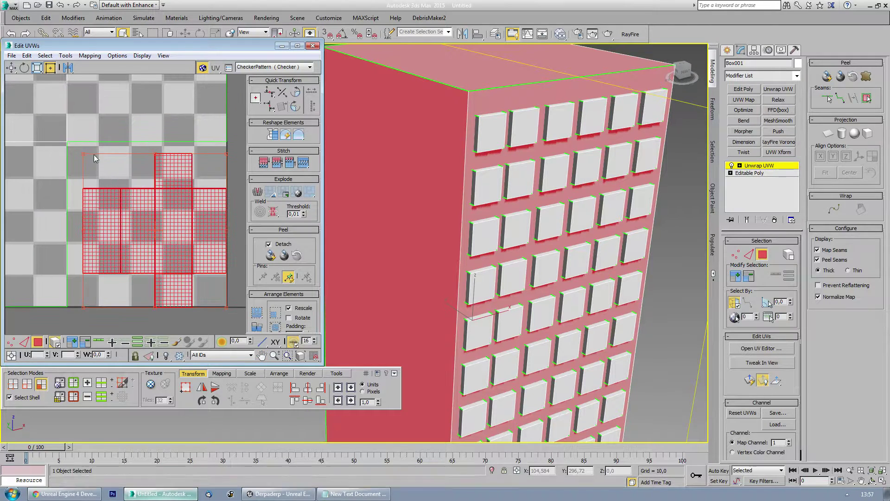
scroll(104, 192, "down", 2)
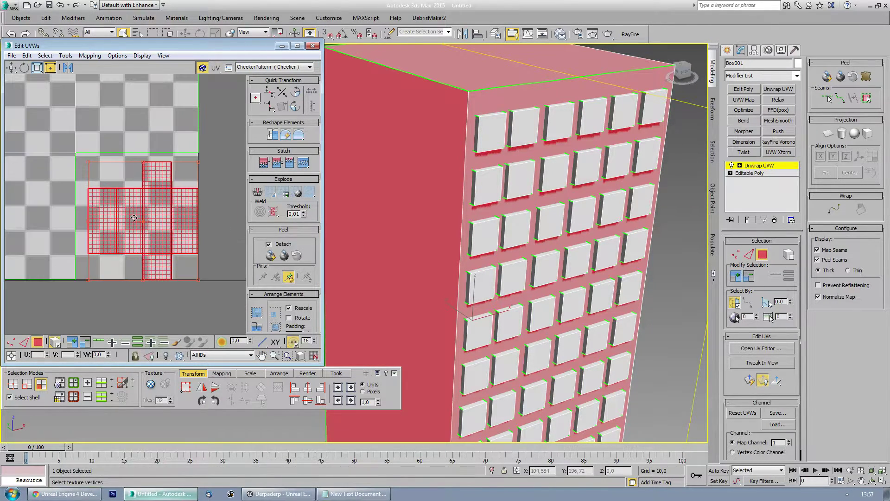
left_click(171, 299)
scroll(171, 299, "down", 3)
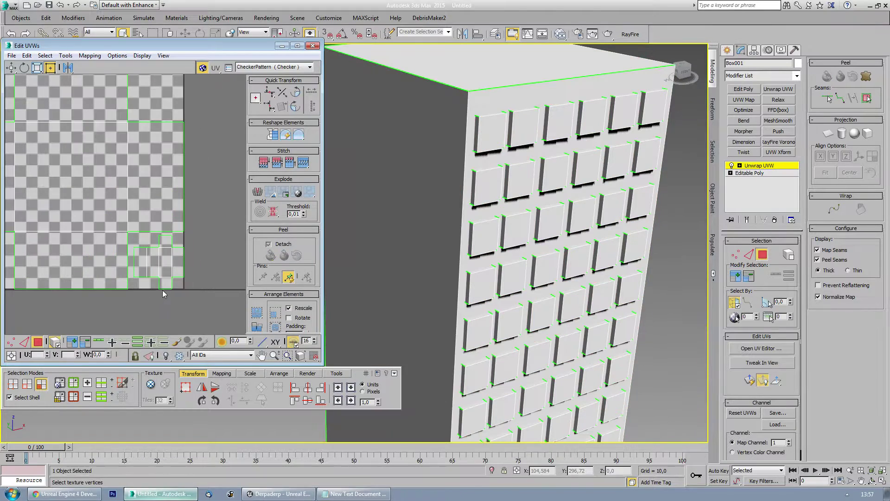
- Select the packed wall UV shell and inspect which building faces use it
left_click(161, 247)
middle_click_drag(388, 259, 464, 265, "alt")
scroll(464, 265, "down", 2)
scroll(478, 169, "down", 3)
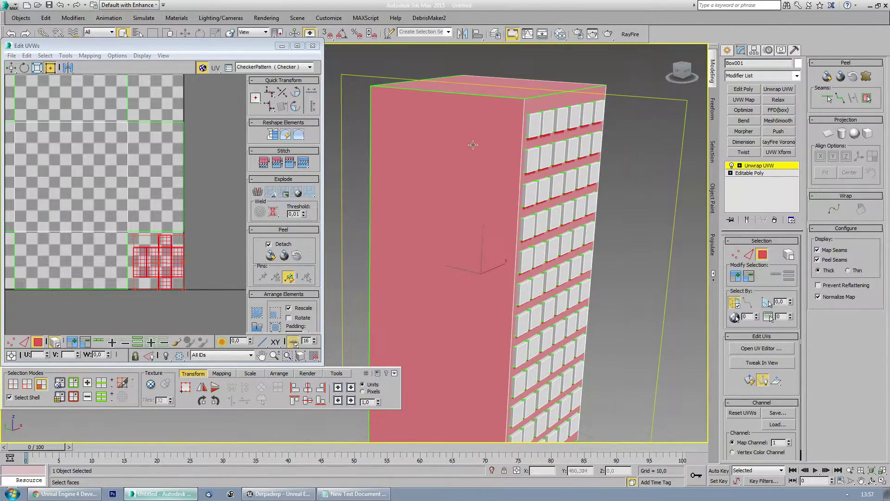
left_click(194, 279)
scroll(194, 278, "down", 2)
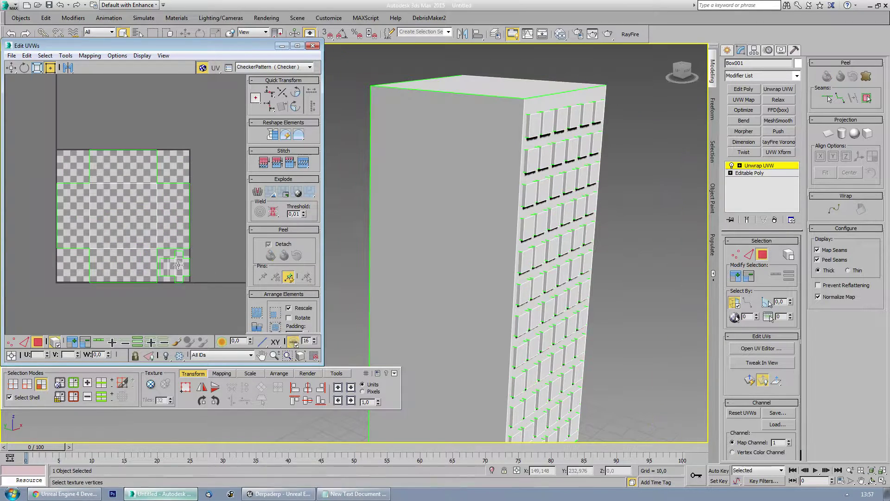
- Close the UV editor and collapse the Unwrap UVW modifier into the skyscraper's Editable Poly
left_click(312, 45)
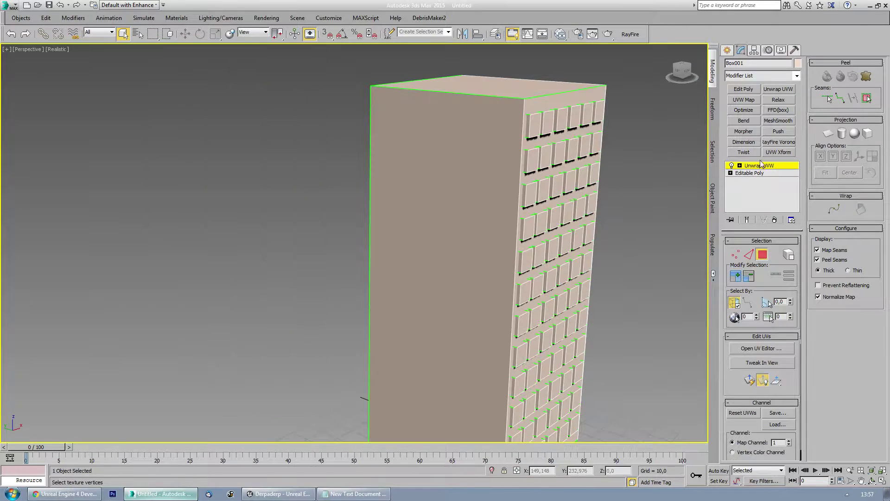
right_click(761, 165)
left_click(817, 262)
- Clone the skyscraper beside the original, about 96 units away in the negative X direction
middle_click_drag(543, 292, 486, 253, "alt")
scroll(474, 254, "down", 3)
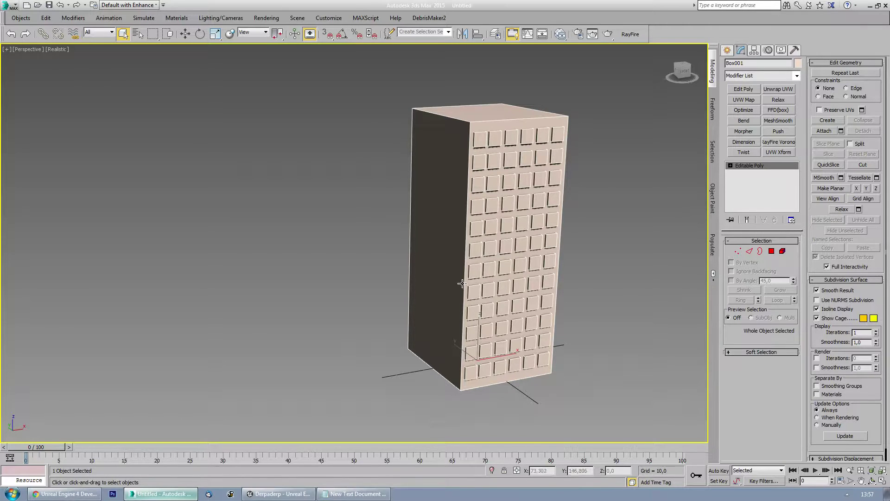
middle_click_drag(462, 284, 456, 285, "alt")
middle_click_drag(481, 315, 463, 316)
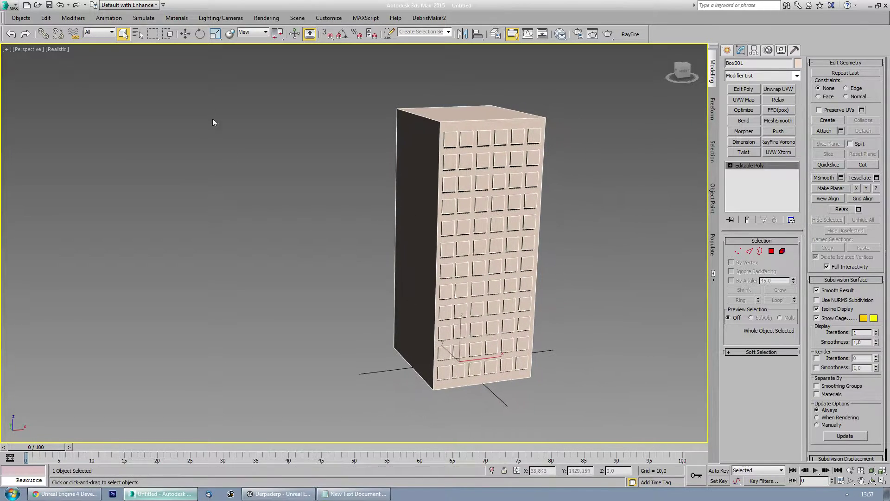
key("w")
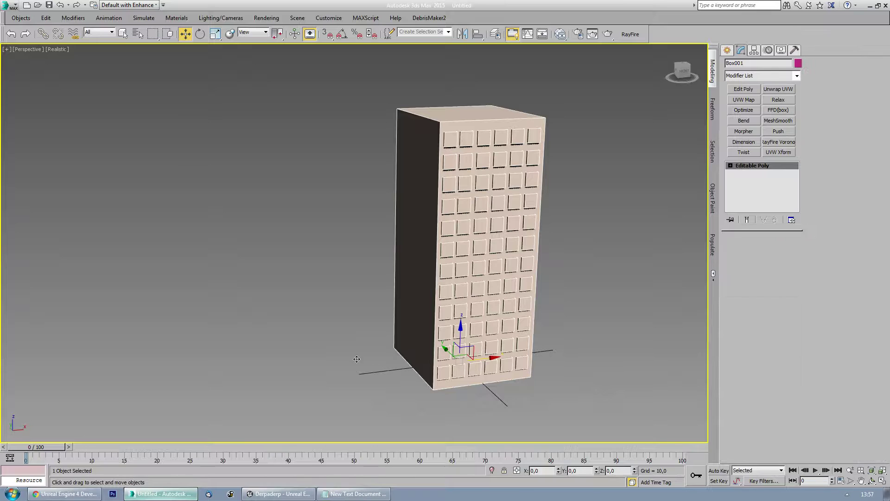
left_click_drag(485, 360, 341, 375, "shift")
left_click(446, 288)
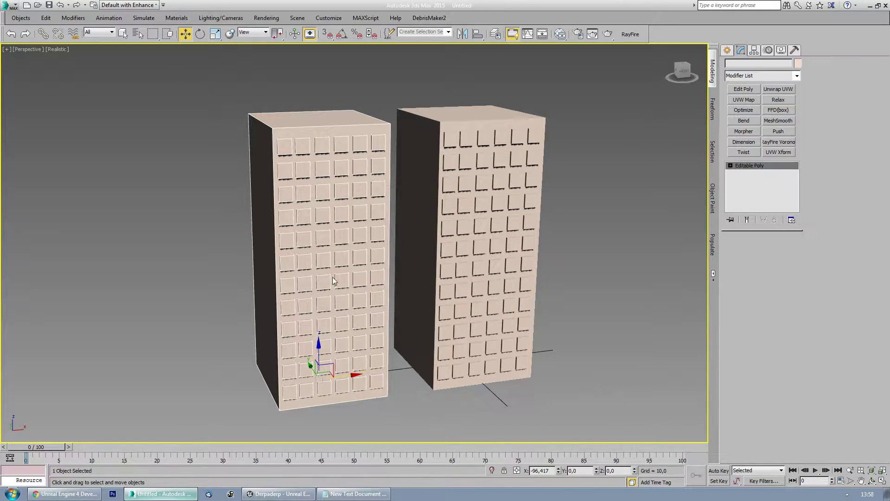
- Open the Slate Material Editor and add one Multi/Sub-Object material and two Standard materials to the view
mouse_move(166, 278)
middle_mouse_down()
mouse_move(361, 169)
mouse_move(218, 213)
middle_mouse_up()
key("m")
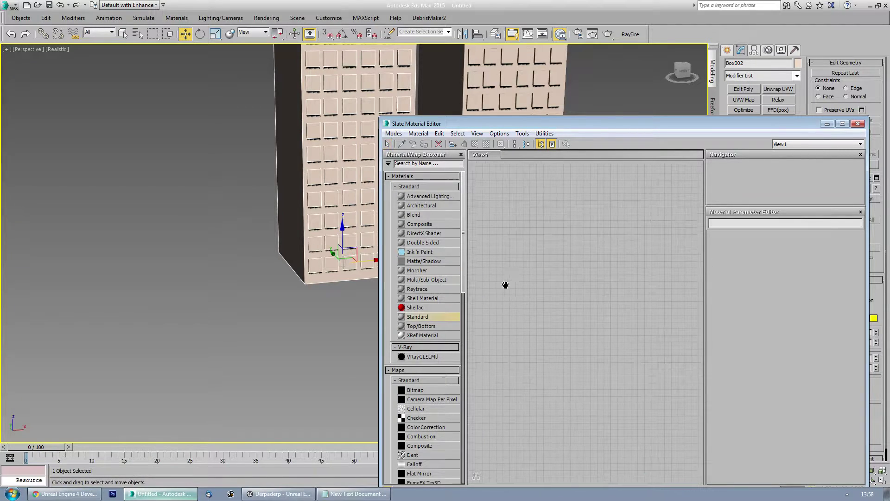
left_click_drag(442, 280, 556, 274)
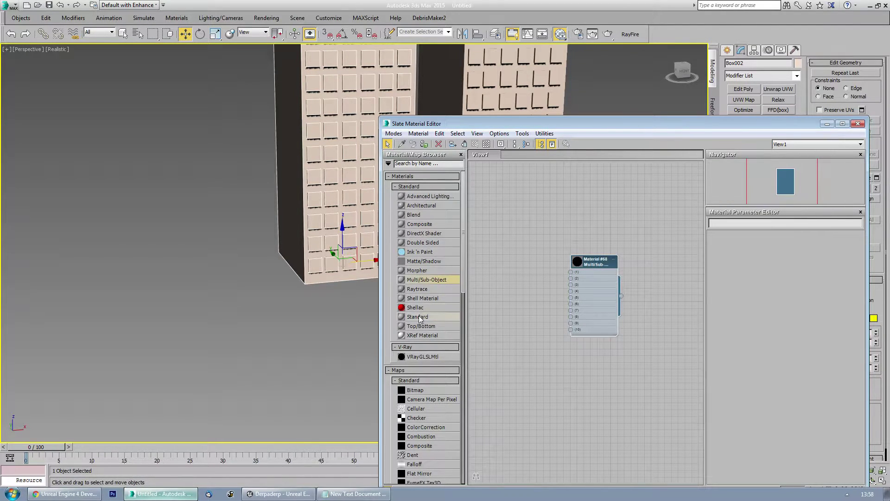
left_click_drag(419, 317, 497, 256)
left_click_drag(434, 315, 503, 378)
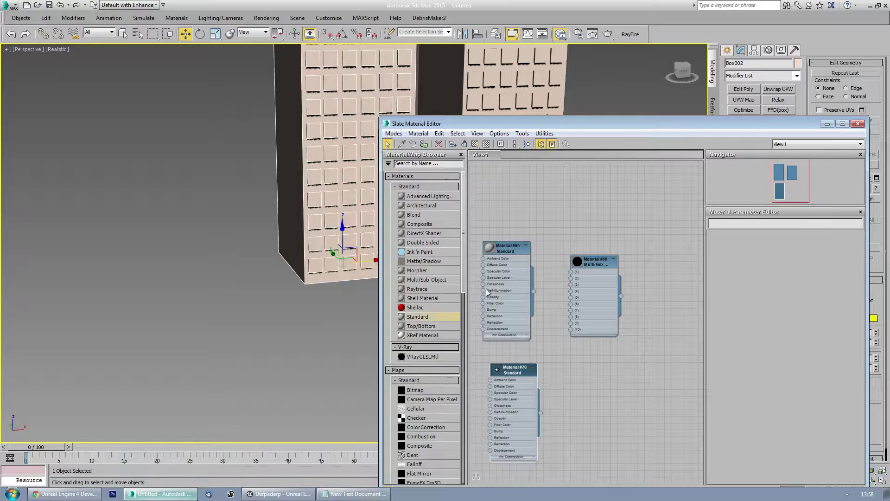
- Set the first Standard material's ambient and diffuse colour to white (255, 255, 255)
double_click(506, 246)
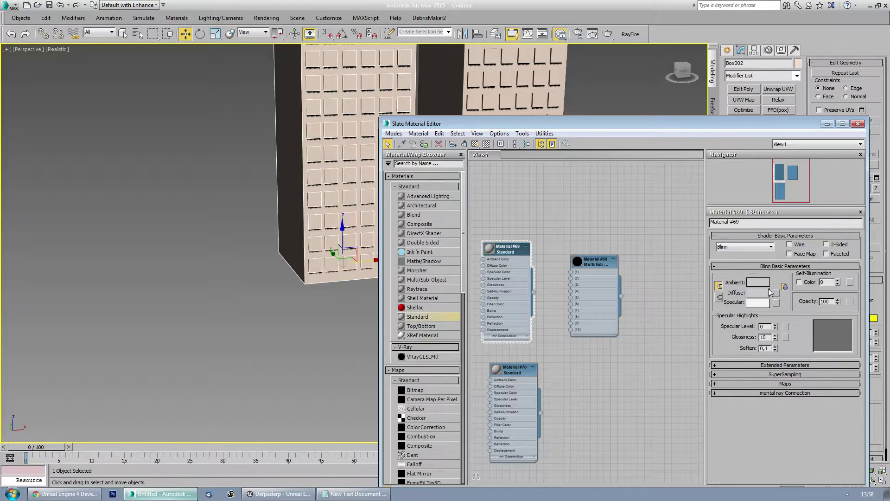
left_click(758, 282)
left_click_drag(268, 104, 268, 131)
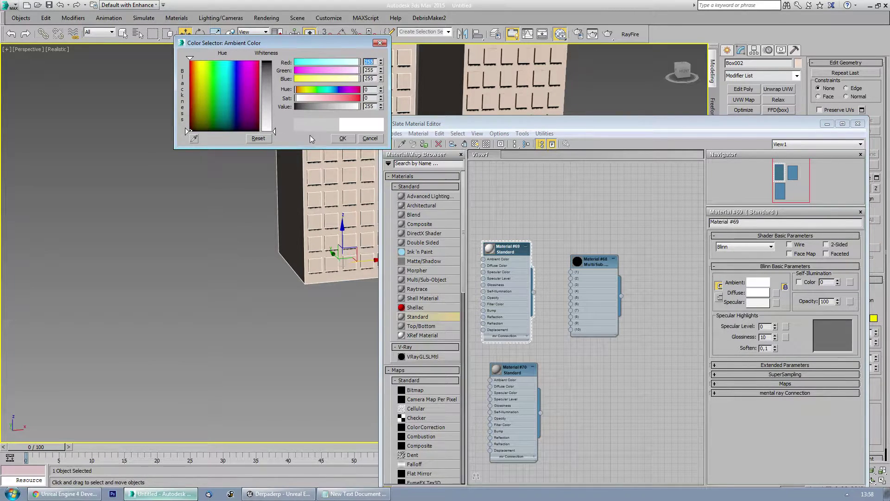
left_click(339, 139)
- Set the second Standard material's ambient and diffuse colour to black
left_click(515, 369)
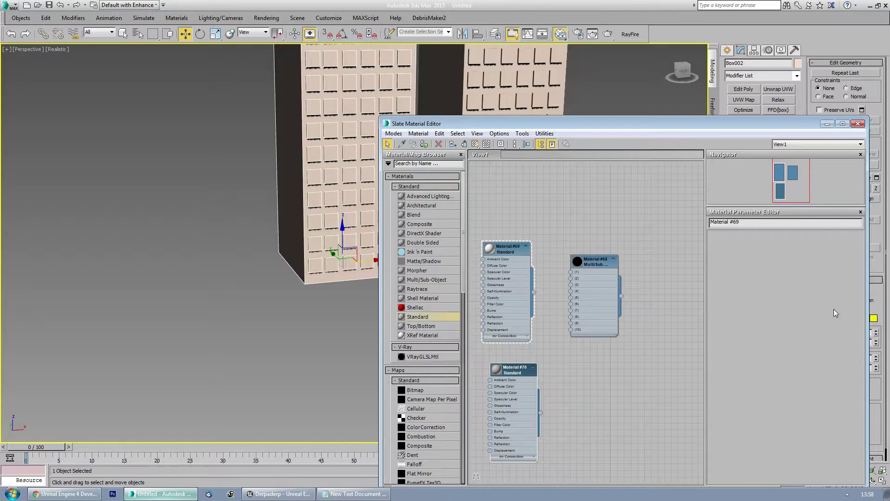
double_click(516, 372)
left_click(759, 283)
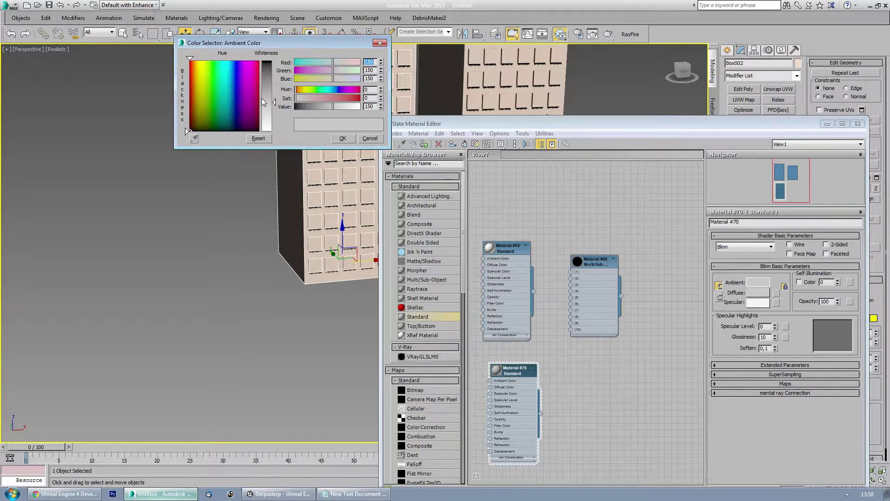
left_click_drag(263, 102, 264, 130)
left_click(343, 138)
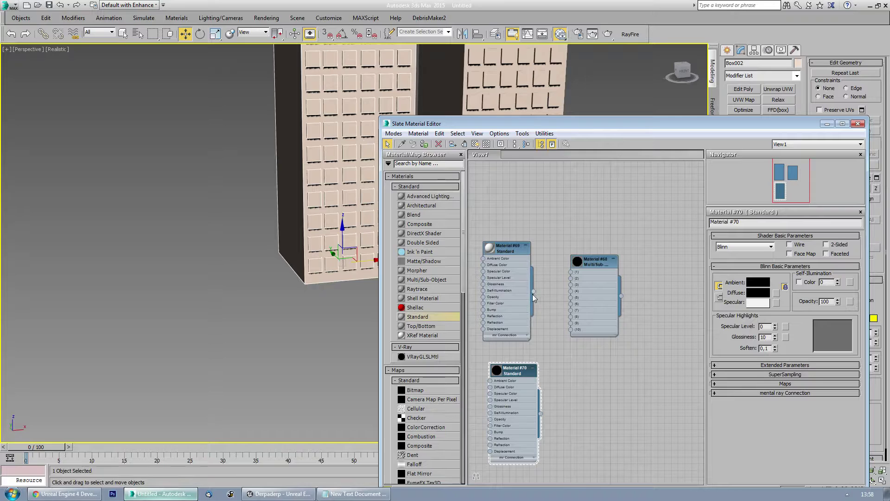
- Connect the white material to slot 1 and the black material to slot 2 of the Multi/Sub-Object material
left_click_drag(532, 292, 568, 274)
left_click_drag(541, 415, 572, 278)
- Set the Multi/Sub-Object material's number of materials to 2 and assign it to the cloned skyscraper
double_click(594, 263)
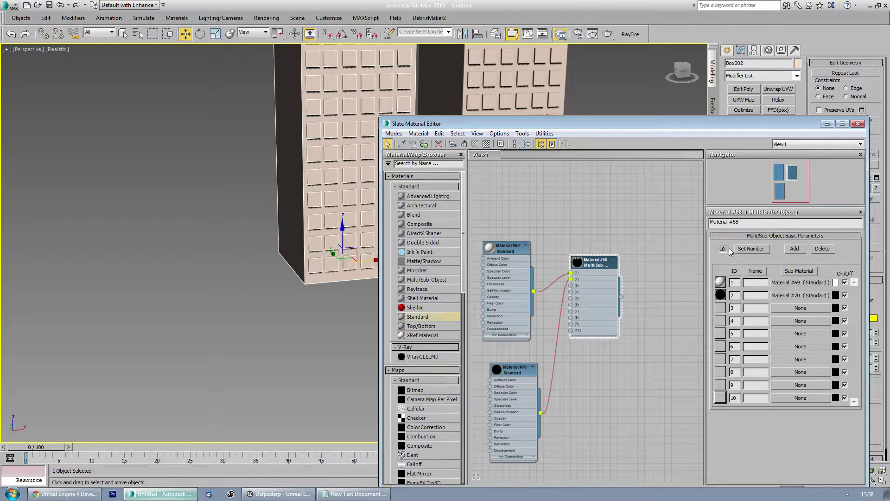
left_click(752, 248)
type("2")
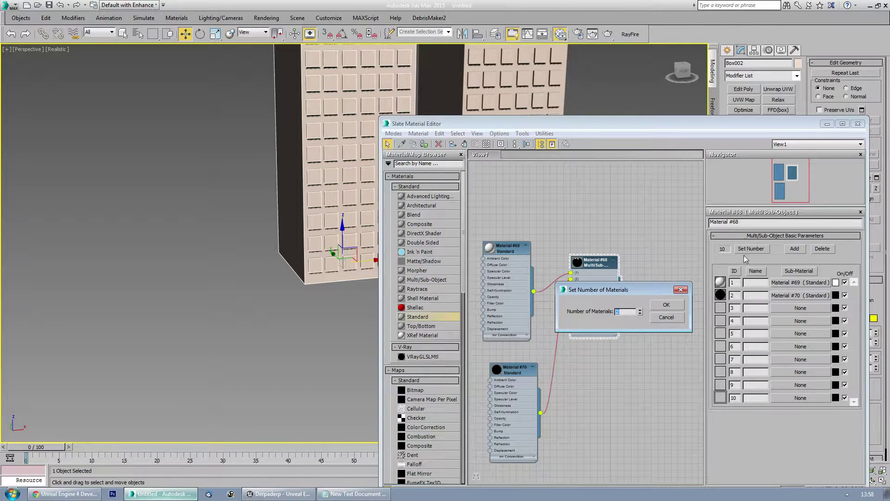
left_click(667, 304)
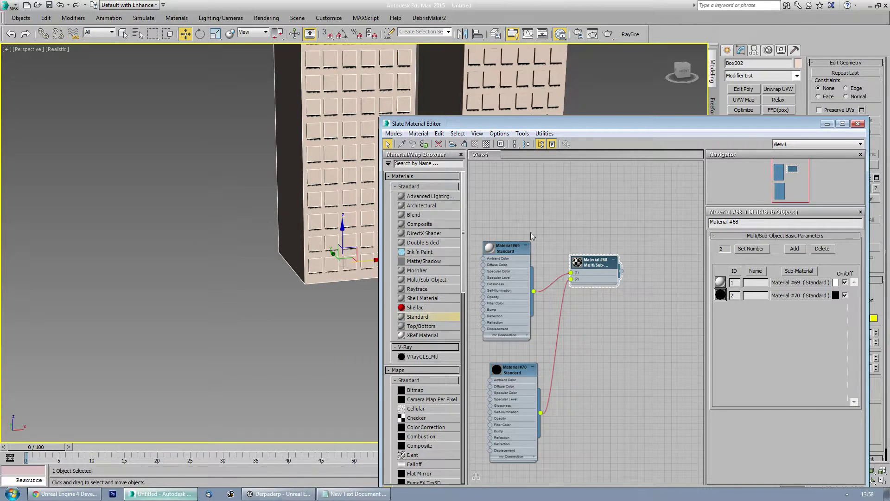
left_click(424, 144)
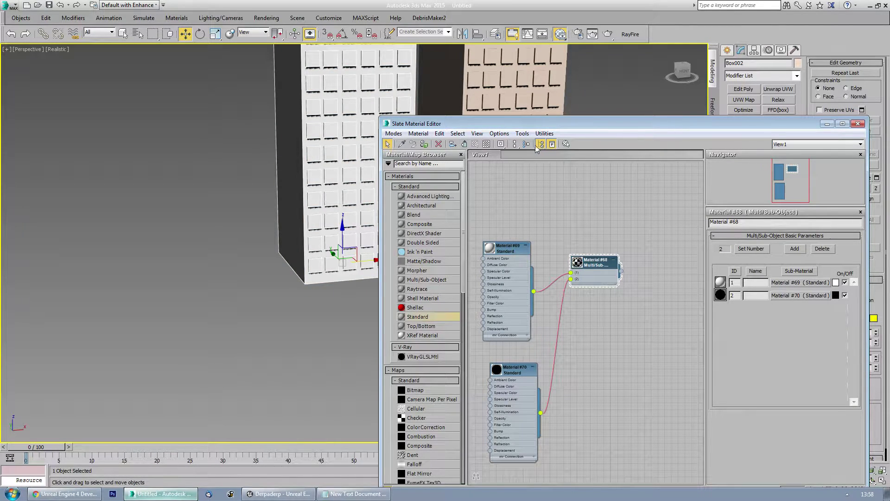
- Enable shaded viewport display for the white and black sub-materials and close the material editor
left_click(512, 370)
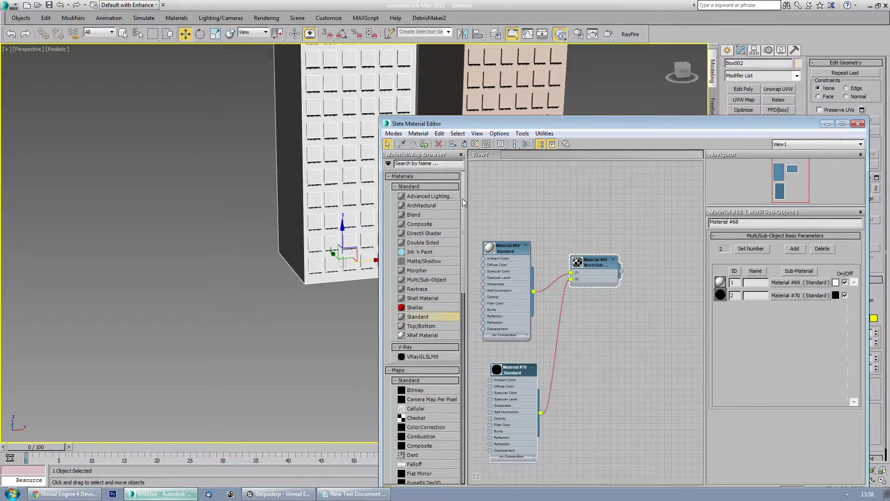
left_click(475, 144)
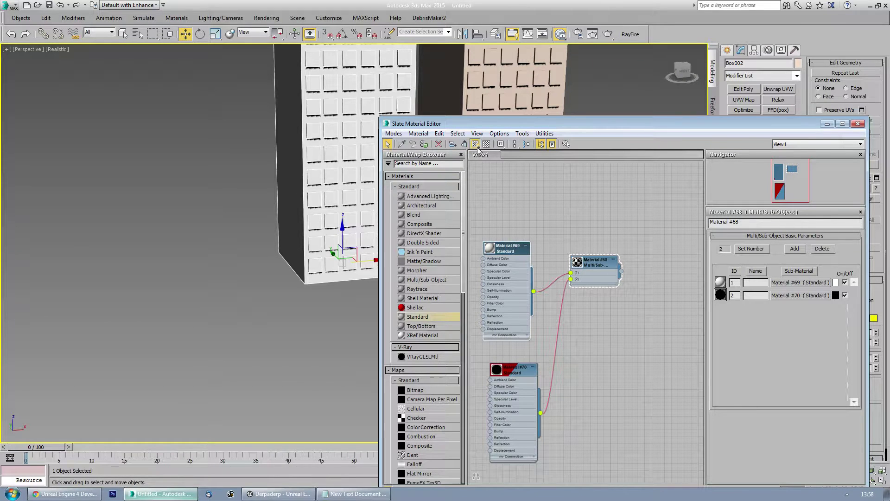
left_click(858, 123)
- Select the main body element of the cloned skyscraper and set its material ID to 1
scroll(533, 180, "down", 1)
middle_click_drag(533, 180, 543, 312)
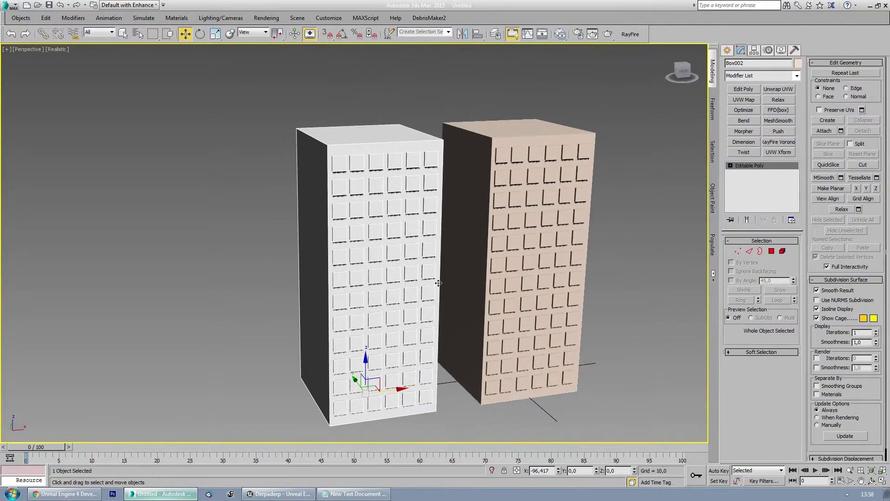
mouse_move(438, 283)
middle_mouse_down("alt")
mouse_move(462, 286)
mouse_move(449, 280)
middle_mouse_up("alt")
key("4")
key("5")
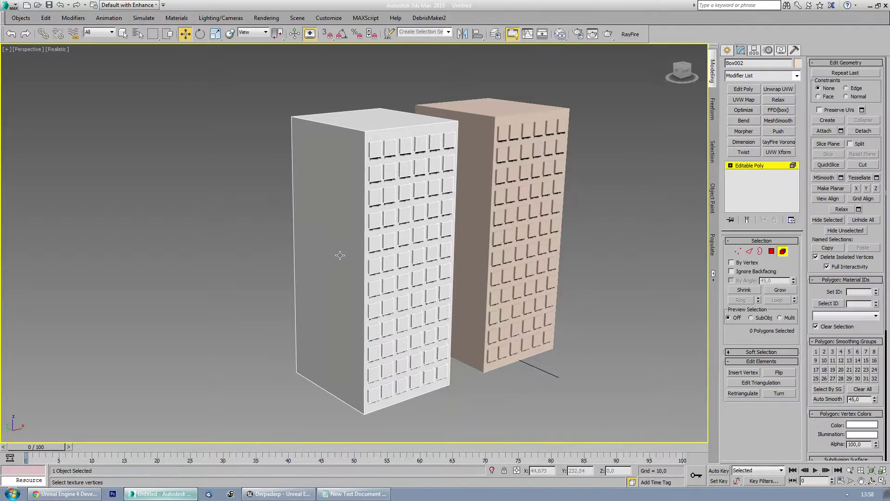
left_click(339, 254)
middle_click_drag(339, 255, 346, 240)
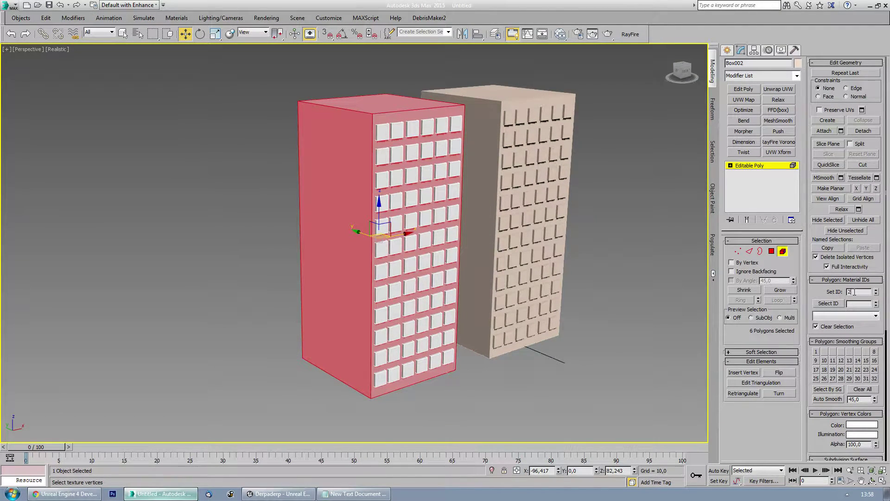
type("1")
key("Return")
- Invert the element selection to the windows and set their material ID to 2
middle_click_drag(370, 272, 381, 279)
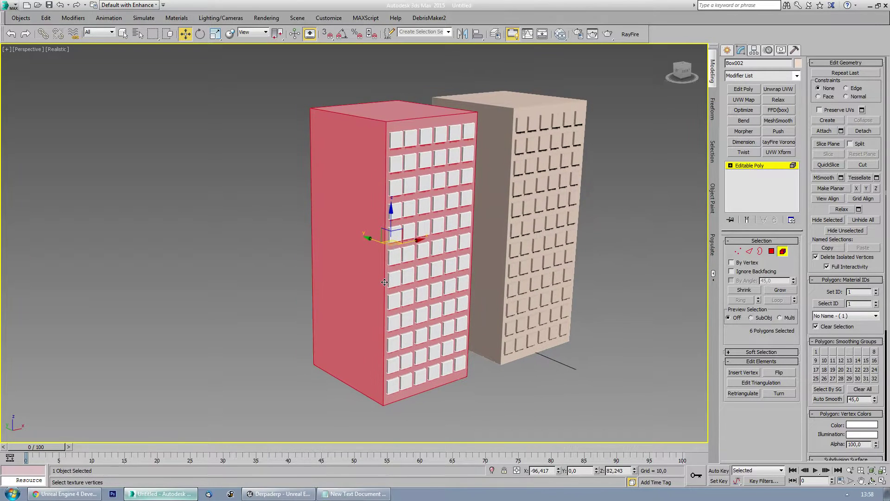
key("ctrl+i")
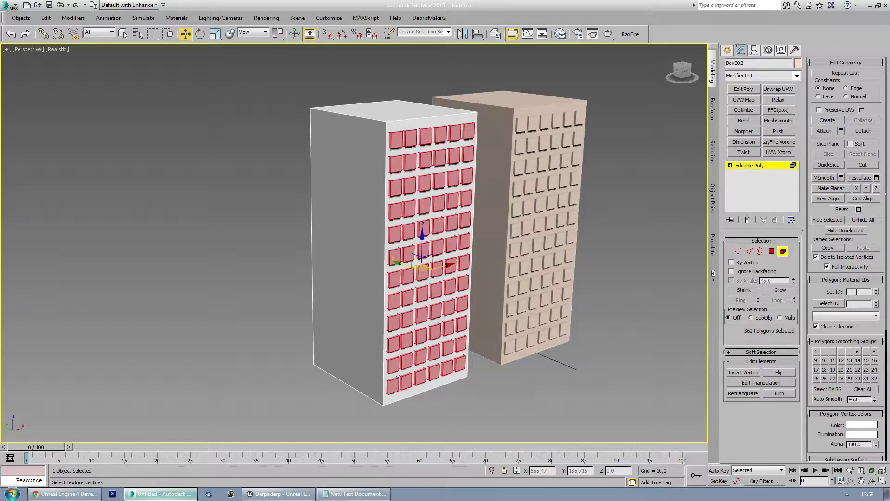
left_click(856, 291)
type("2")
key("Return")
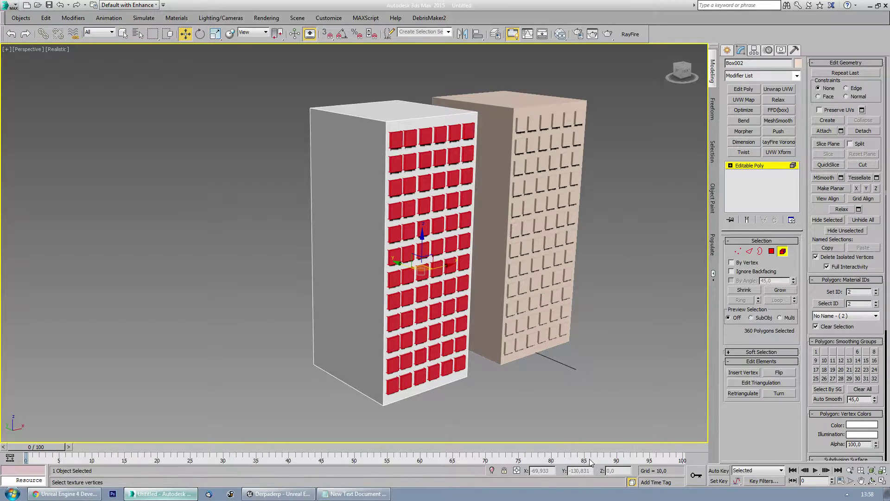
- Leave element editing, open Render To Texture for the cloned skyscraper and add a DiffuseMap output element
left_click(727, 50)
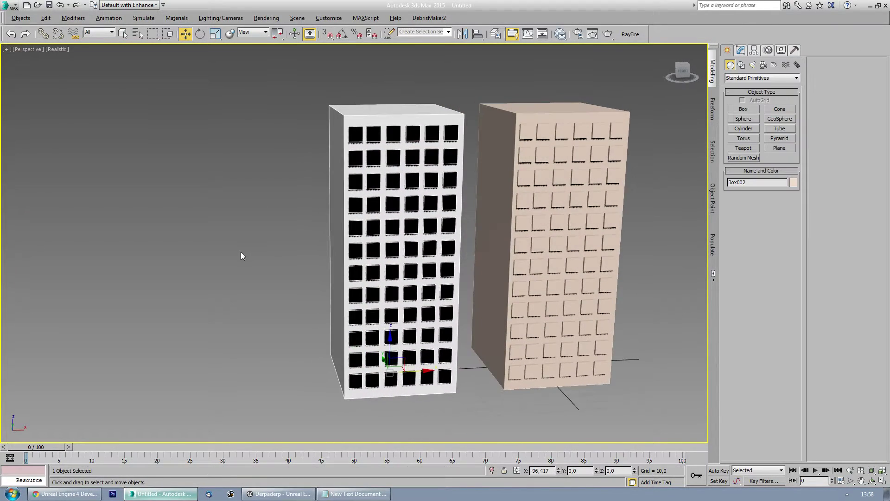
middle_click_drag(242, 254, 281, 271)
key("q")
key("0")
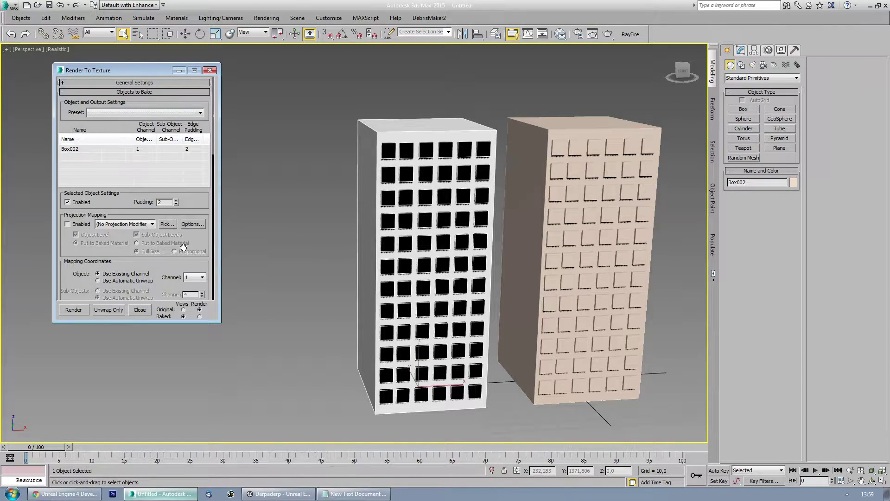
left_click_drag(184, 241, 186, 178)
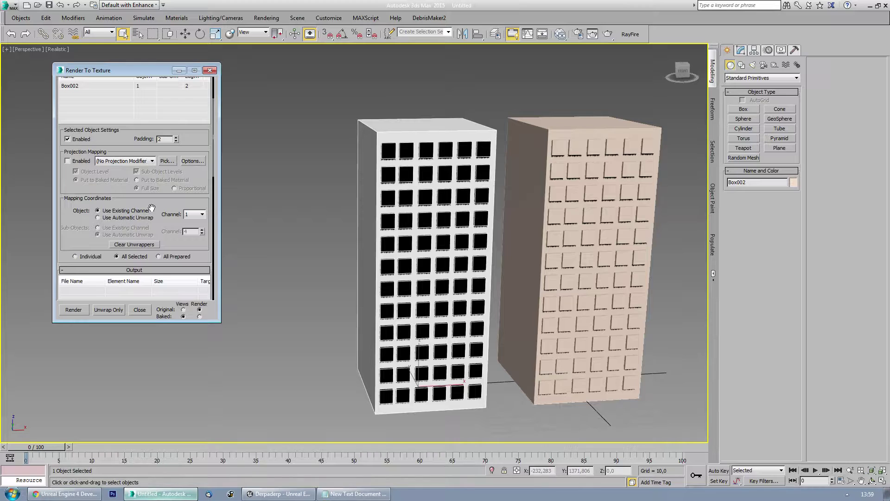
scroll(192, 256, "down", 5)
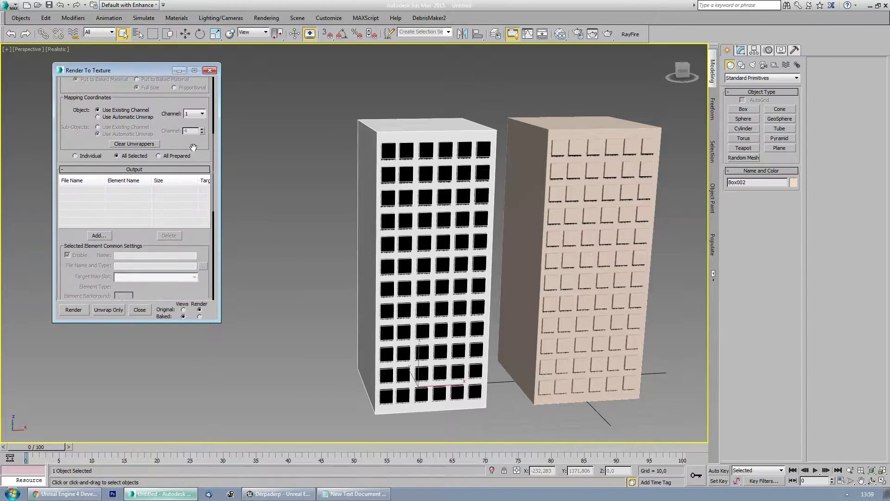
left_click(99, 215)
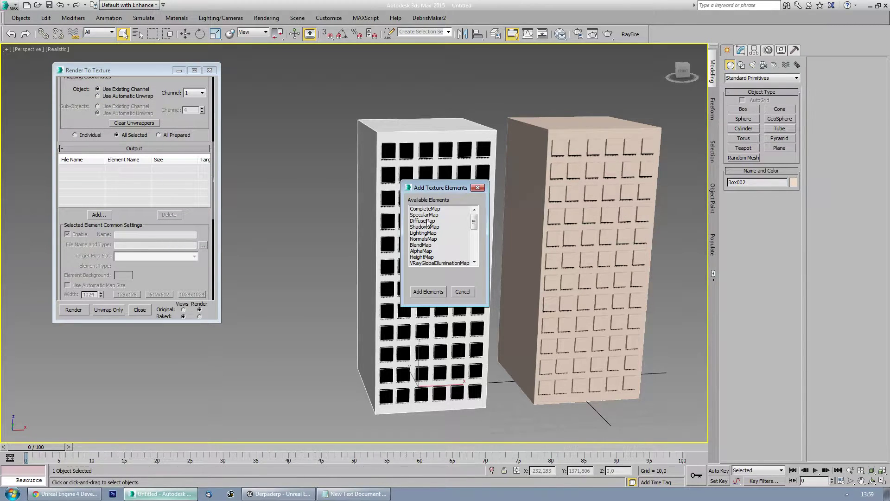
double_click(429, 223)
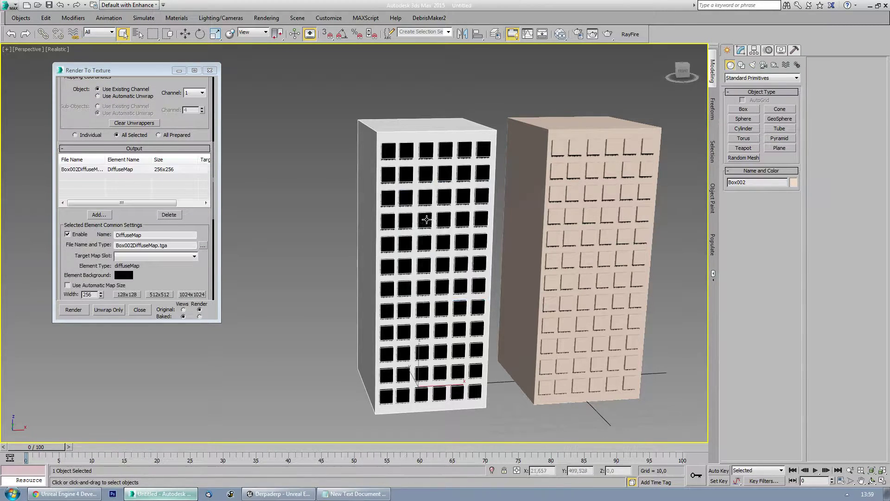
- Set the DiffuseMap output file to T_BuildingMask_01 on the Desktop as a 24-bit RGB PNG with alpha channel
left_click(203, 245)
left_click(87, 144)
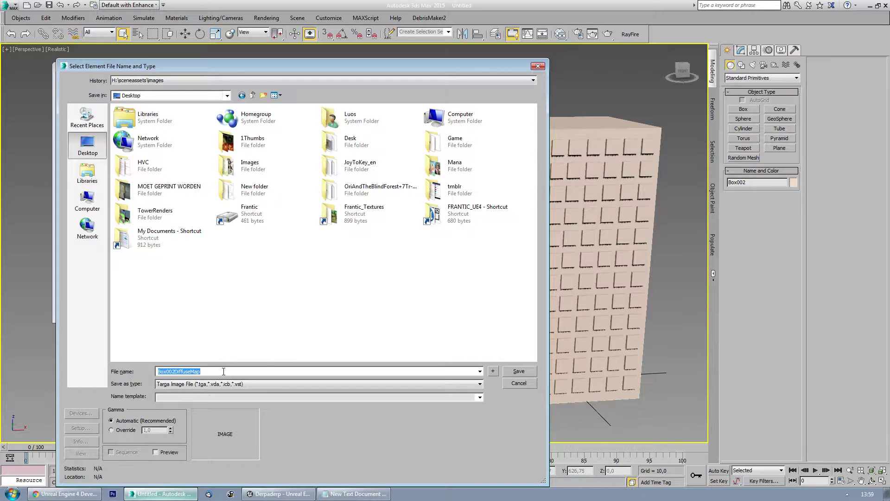
type("T_BuildingMask_01")
left_click(326, 384)
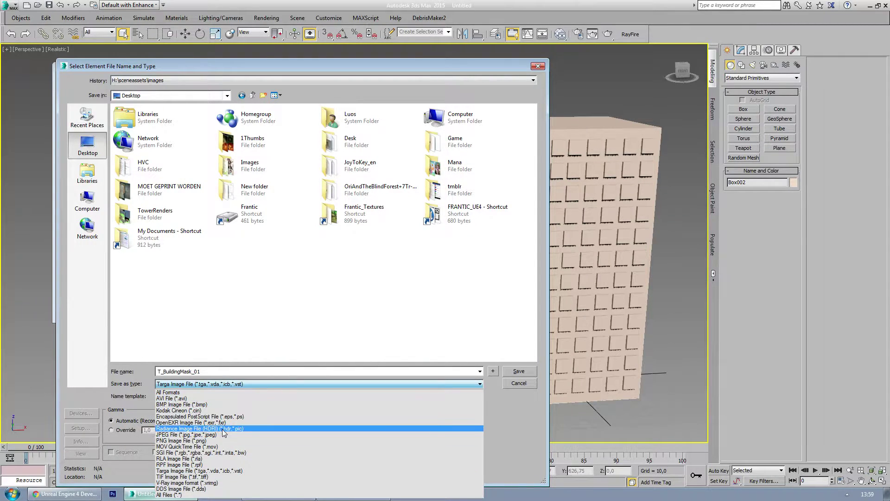
left_click(223, 441)
left_click(526, 374)
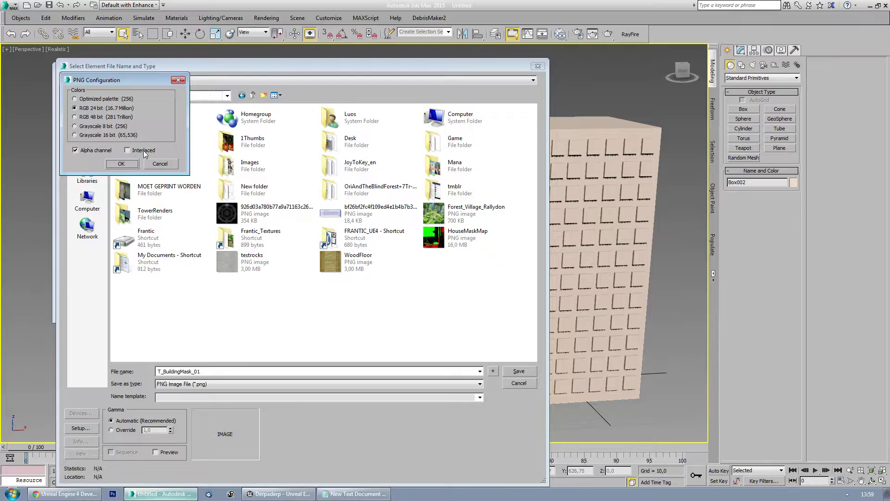
left_click(121, 164)
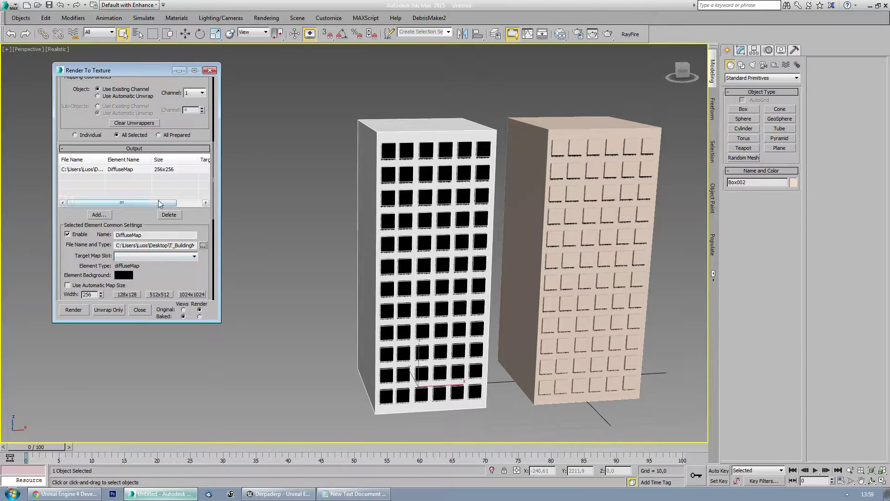
- Set the DiffuseMap size to 1024x1024, render it to texture without a target map slot, and check the output on the desktop
scroll(172, 246, "down", 2)
left_click(191, 255)
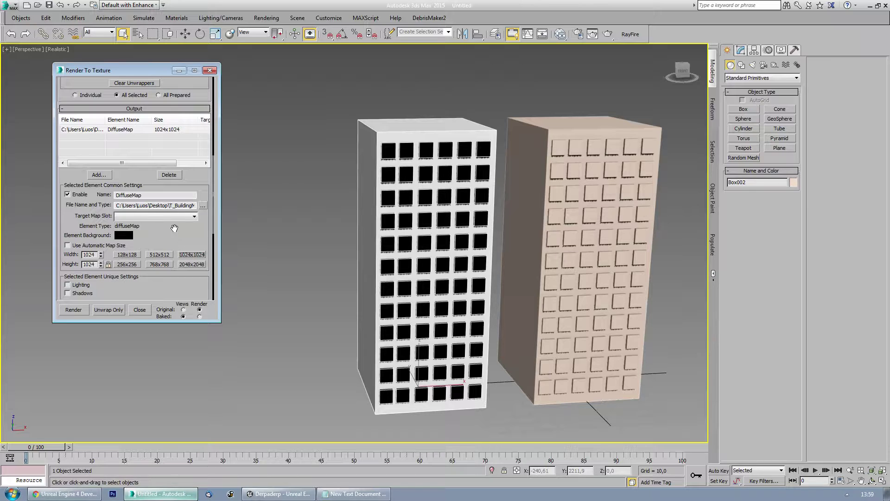
left_click(73, 310)
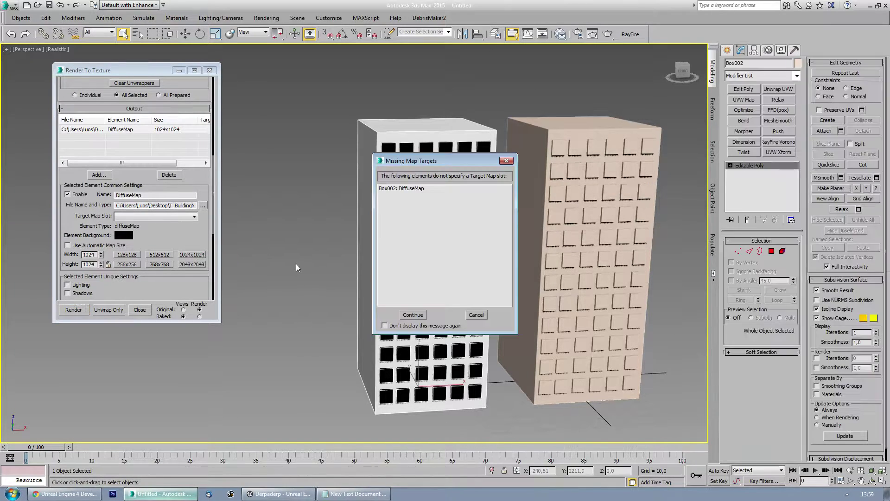
left_click(421, 315)
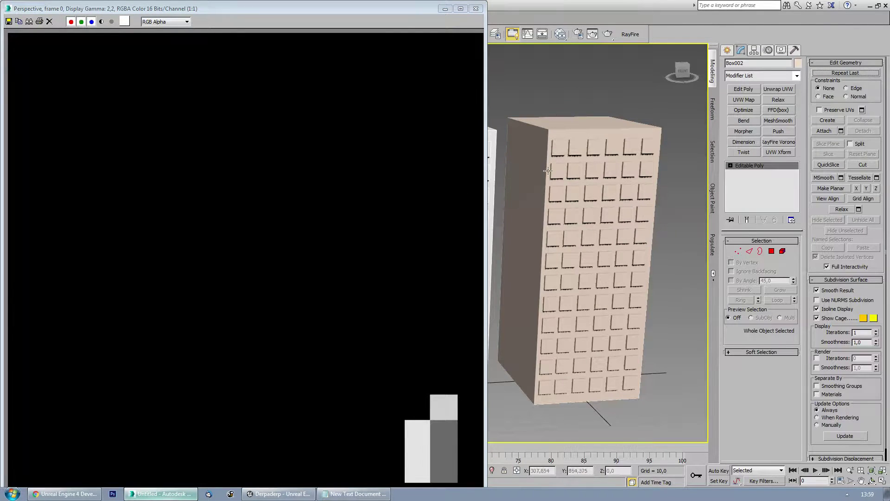
left_click_drag(330, 13, 371, 40)
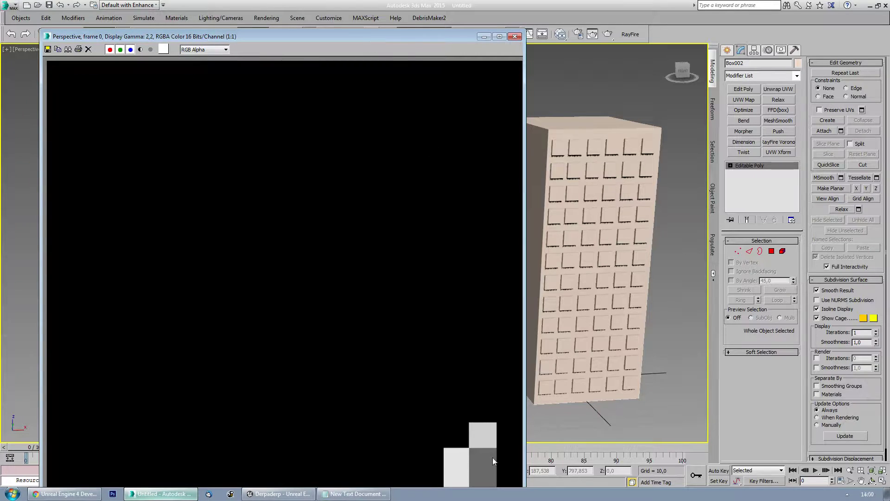
left_click(868, 5)
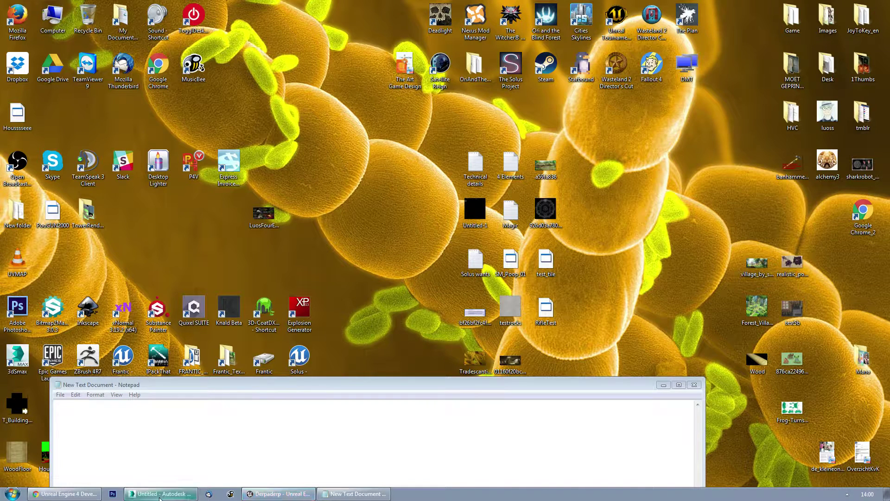
key("alt+Tab")
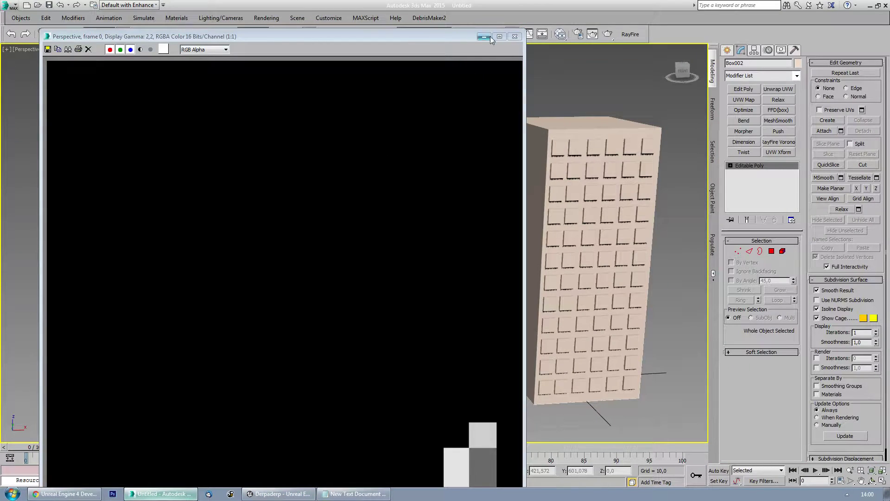
- Save the rendered image over T_BuildingMask_01.png as a 24-bit RGB PNG without the alpha channel
left_click_drag(434, 40, 444, 13)
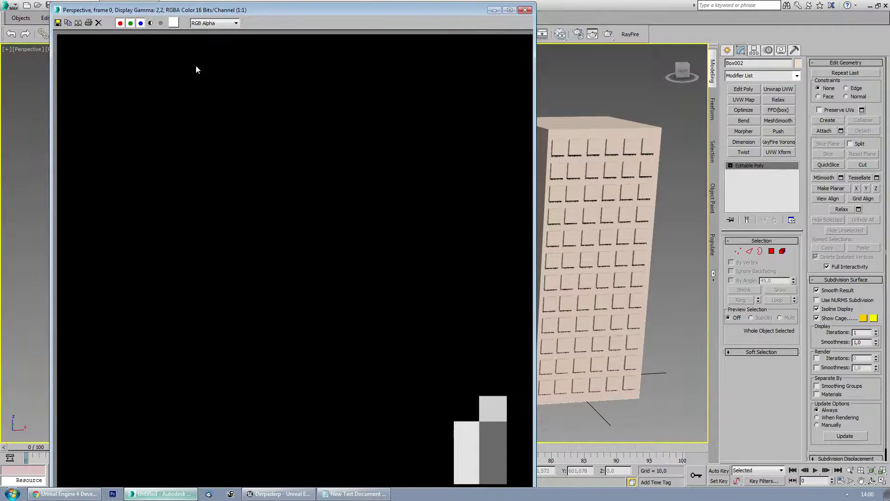
left_click(58, 23)
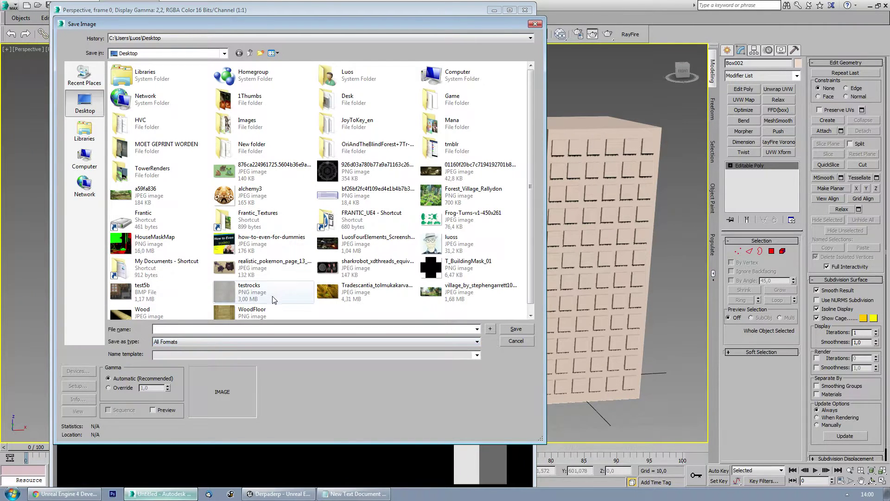
double_click(446, 268)
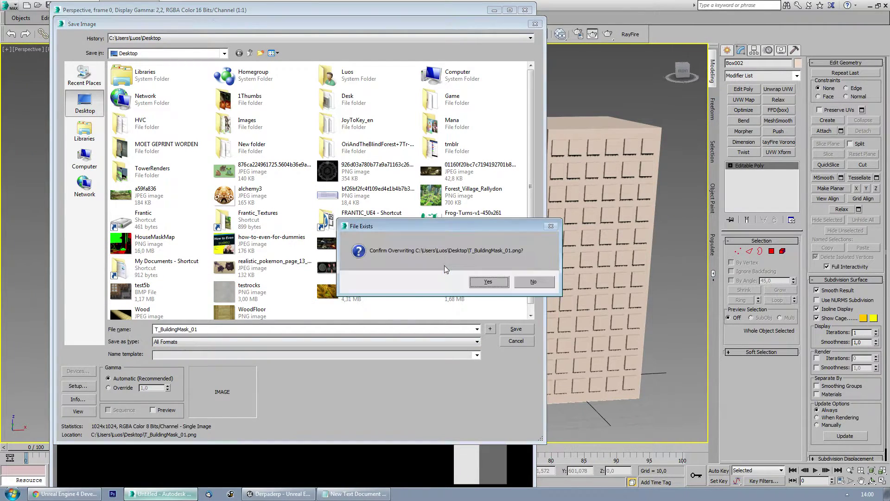
left_click(479, 280)
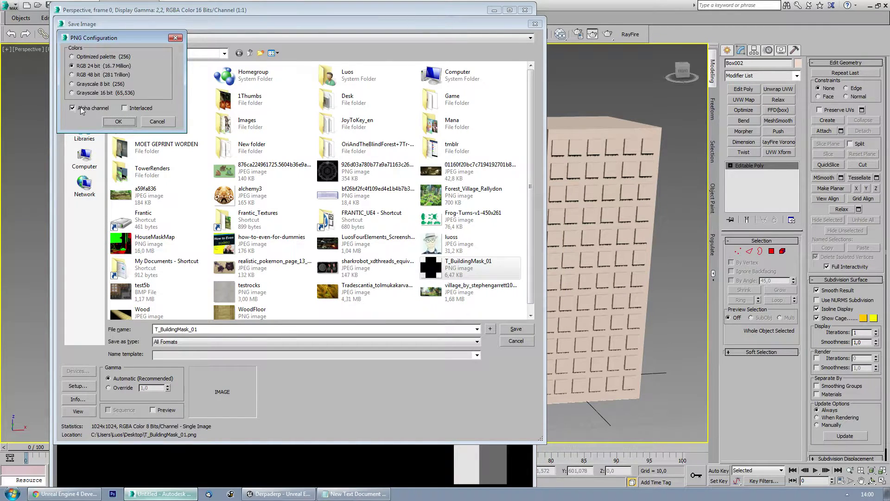
left_click(73, 109)
left_click(119, 122)
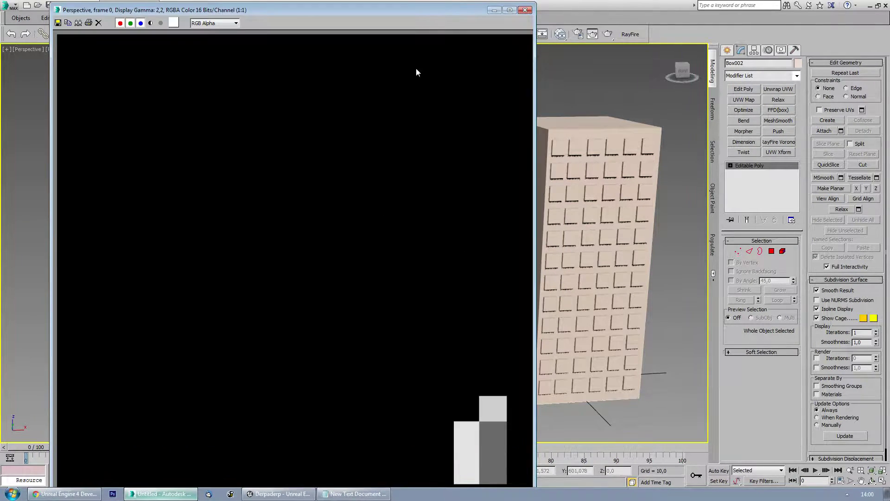
- Render the DiffuseMap to texture again, overwriting T_BuildingMask_01.png
left_click_drag(361, 10, 523, 111)
left_click(74, 309)
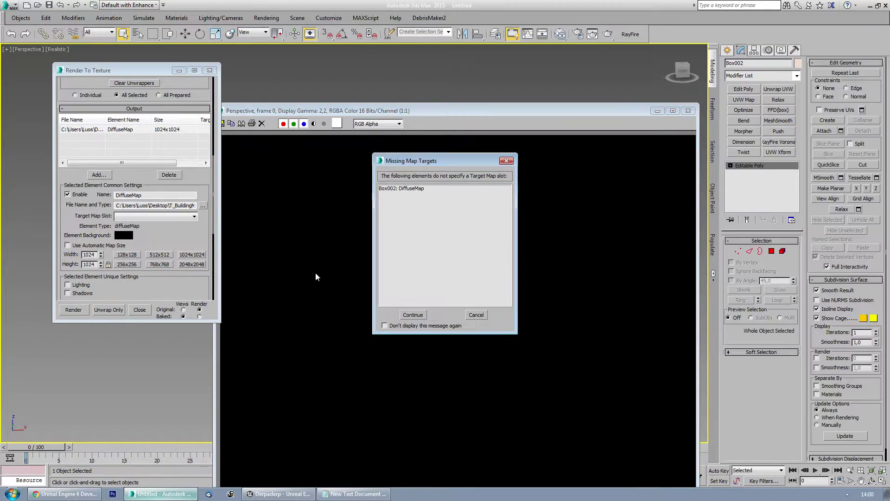
left_click(421, 315)
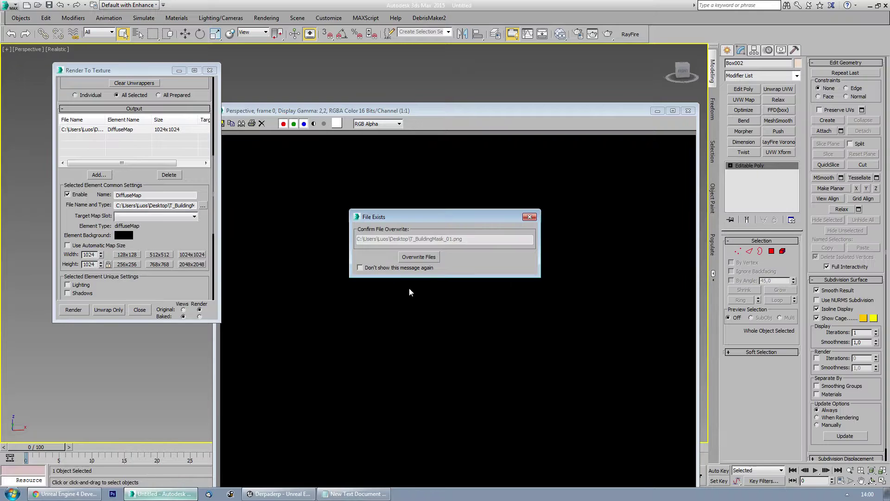
left_click(418, 257)
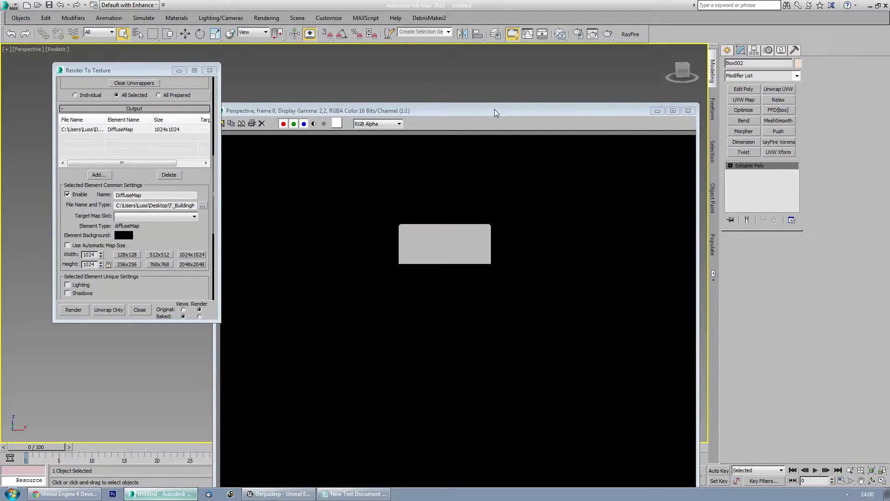
- Switch to Photoshop and open T_BuildingMask_01.png from the desktop in the maximized window
left_click(870, 6)
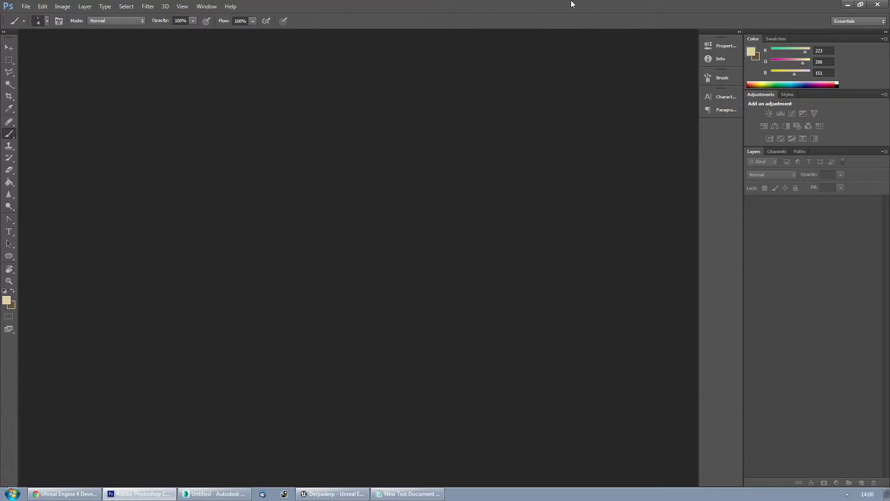
double_click(571, 4)
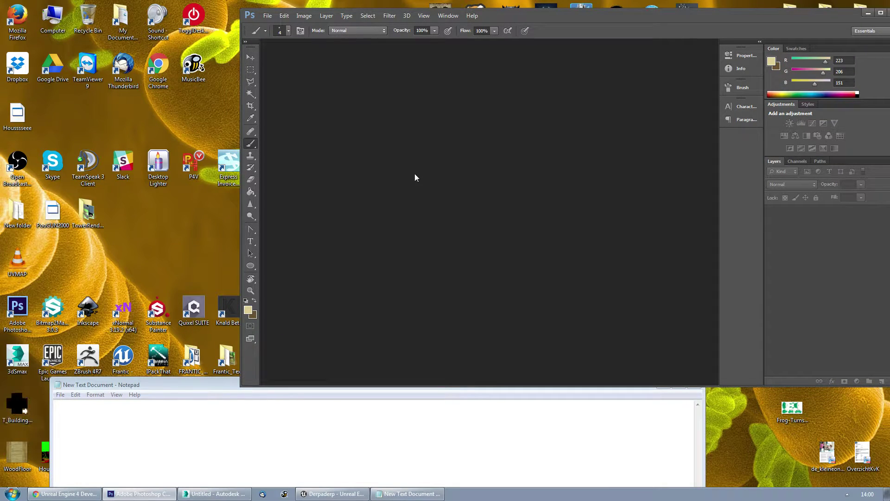
double_click(616, 15)
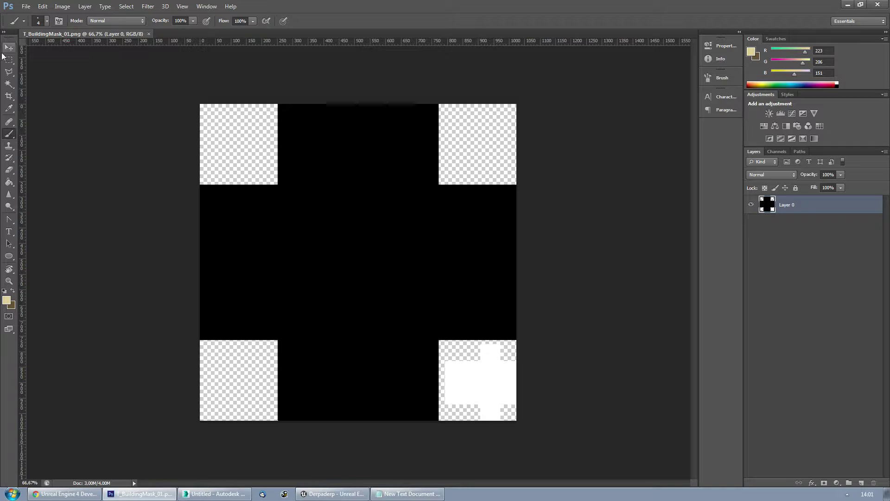
- Select the transparent corner squares and all transparent gaps around the white shape with the Magic Wand
left_click(9, 83)
left_click(224, 121)
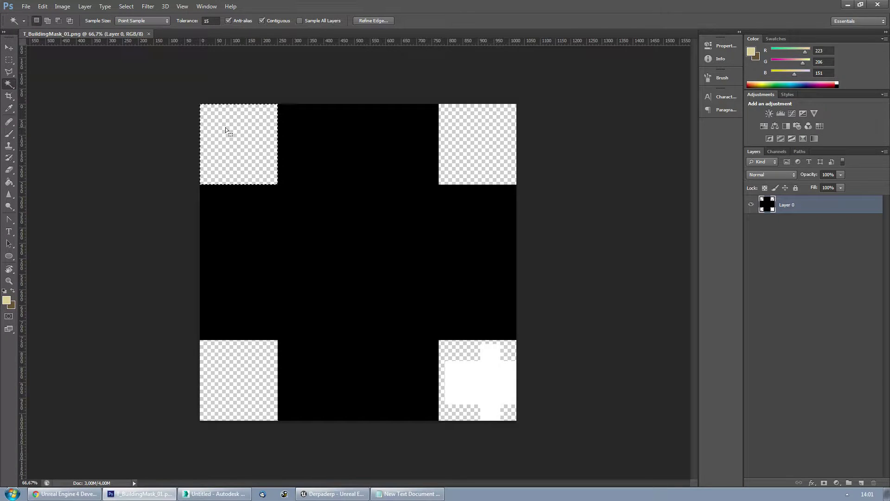
left_click(473, 133, "shift")
left_click(461, 348, "shift")
left_click(256, 389, "shift")
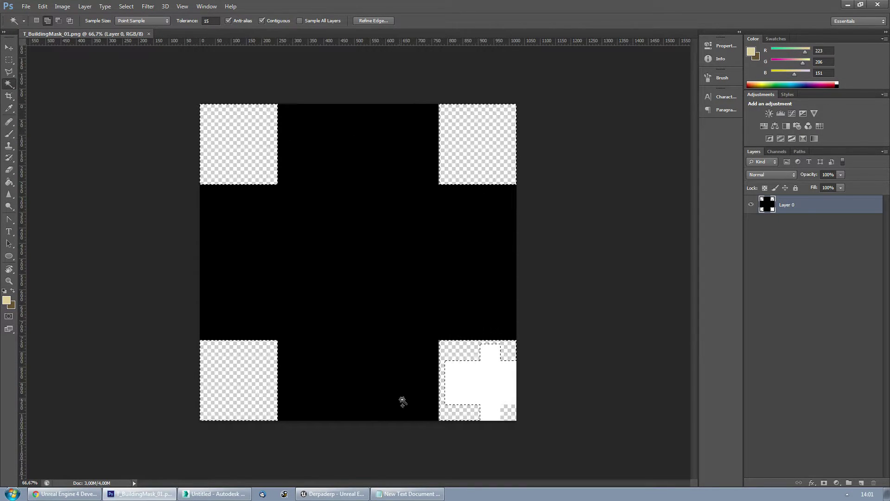
left_click(507, 412, "shift")
- Set the foreground colour to black (000000), fill the selected transparent areas with it, and deselect
key("i")
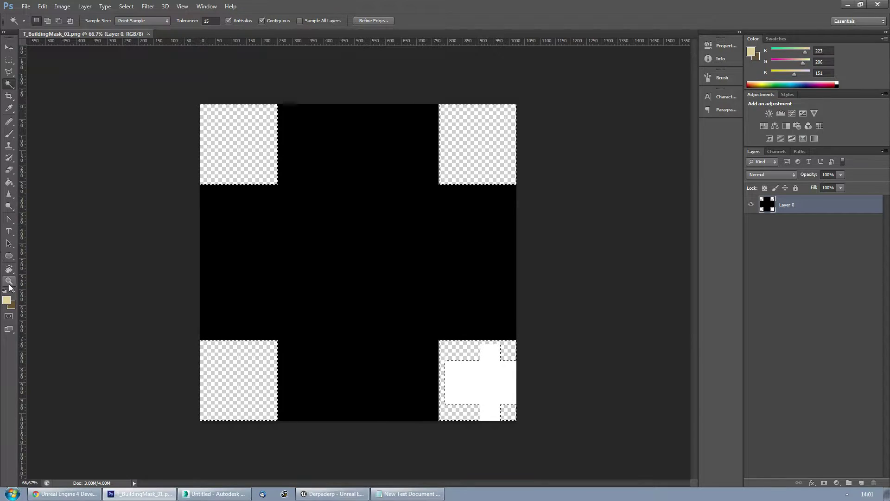
left_click(7, 300)
mouse_move(231, 201)
left_mouse_down()
mouse_move(248, 280)
mouse_move(288, 282)
left_mouse_up()
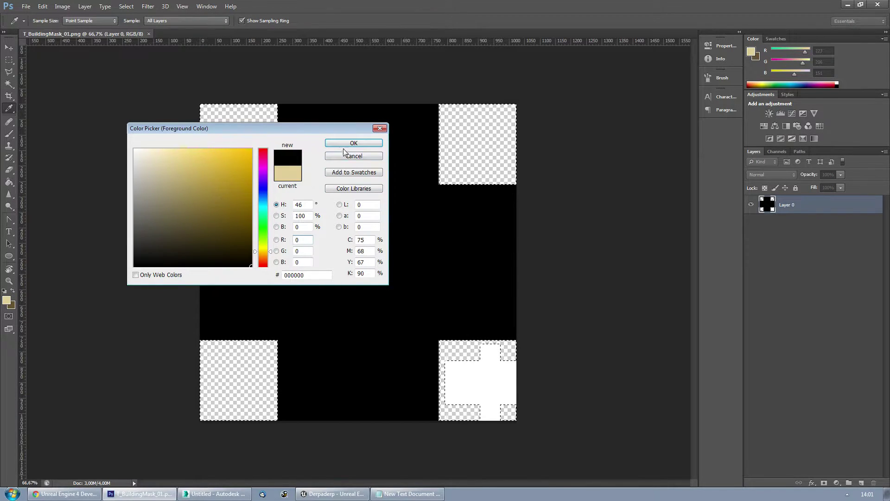
left_click(343, 145)
left_click(10, 181)
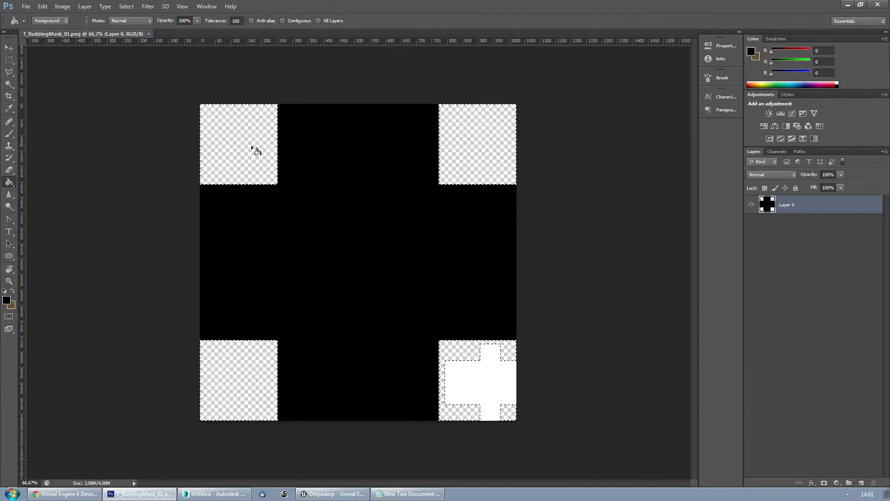
left_click(252, 146)
left_click(9, 59)
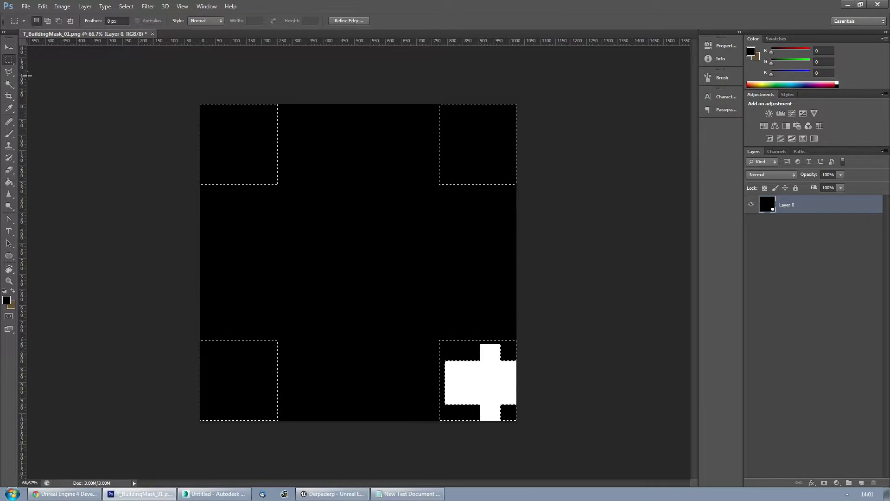
key("ctrl+d")
left_click(9, 47)
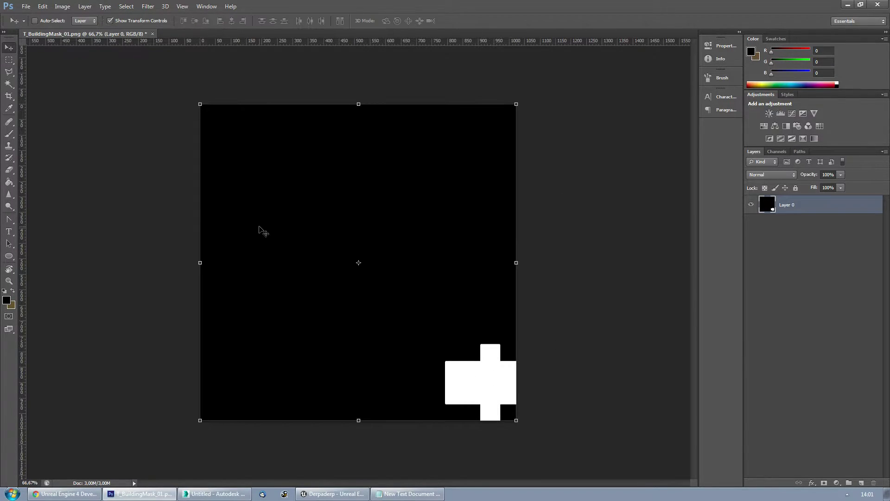
- Switch to 3ds Max, close the rendered frame, delete Box002, and select the building Box001
left_click(227, 493)
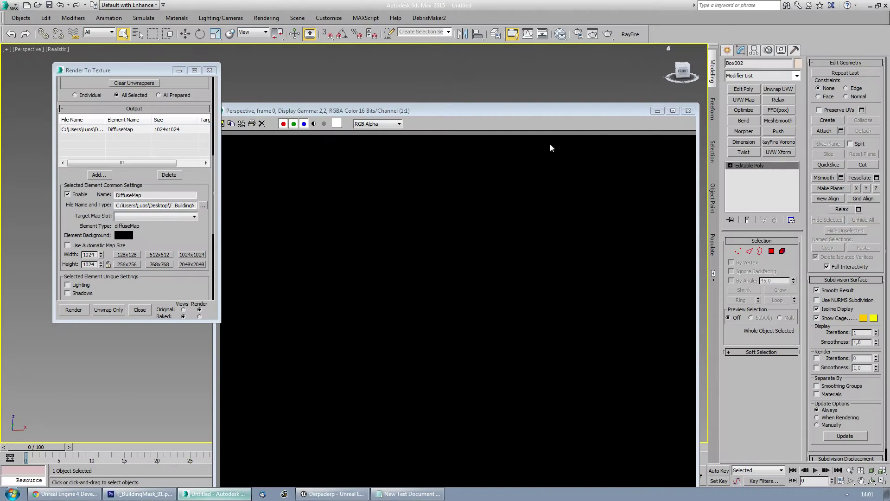
left_click(688, 110)
middle_click_drag(461, 221, 413, 218)
key("Delete")
left_click(516, 221)
middle_click_drag(516, 220, 389, 204)
scroll(404, 213, "up", 3)
middle_click_drag(372, 244, 365, 212)
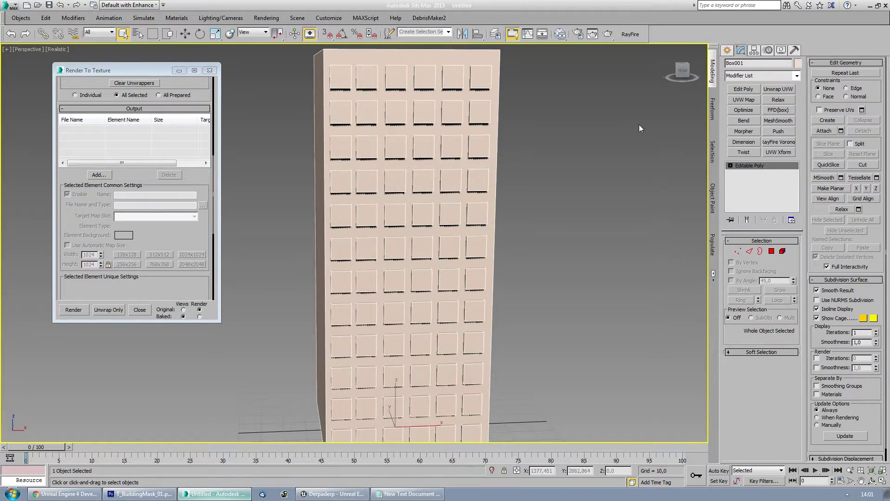
- Apply Unwrap UVW to the building and render its UV template at 1024x1024 from the UV editor
left_click(778, 89)
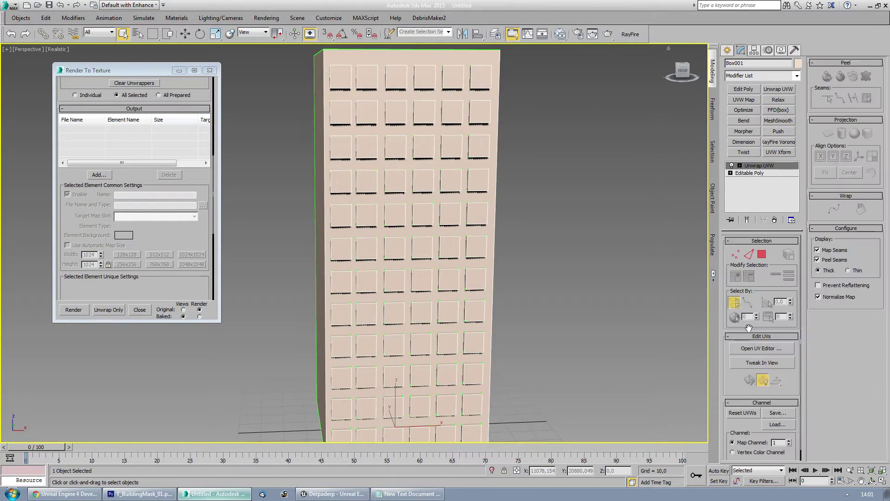
left_click(752, 350)
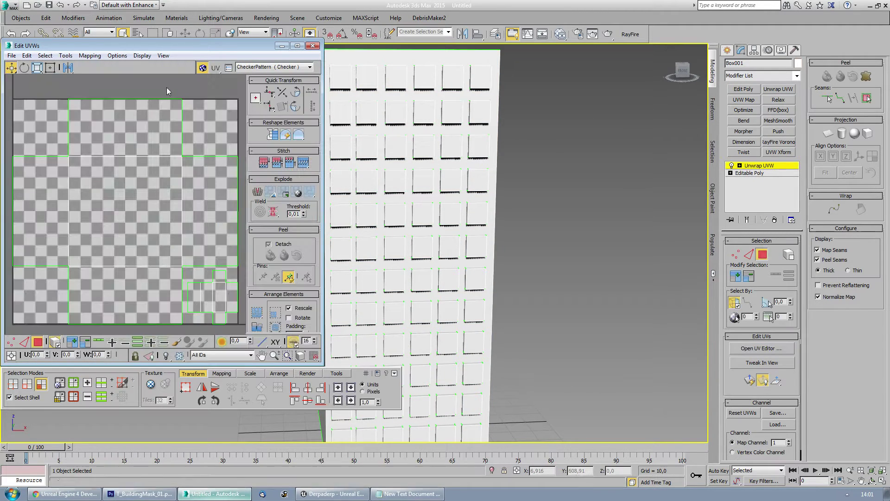
left_click(117, 56)
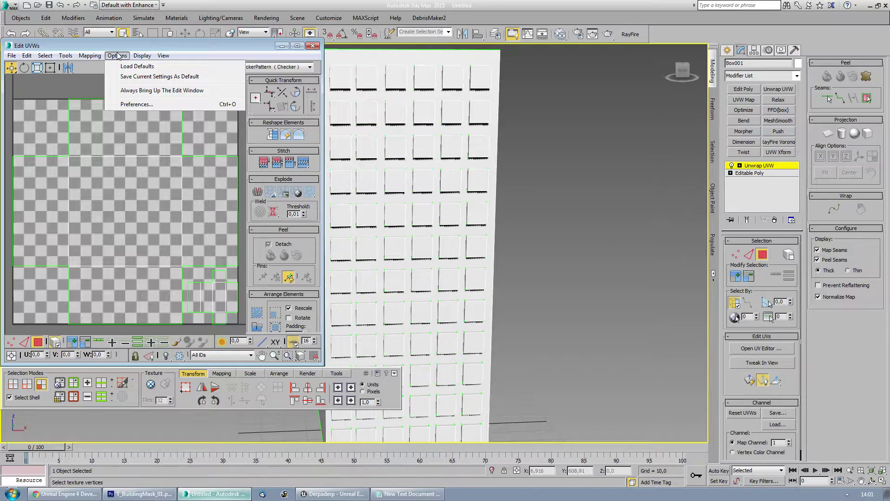
mouse_move(90, 55)
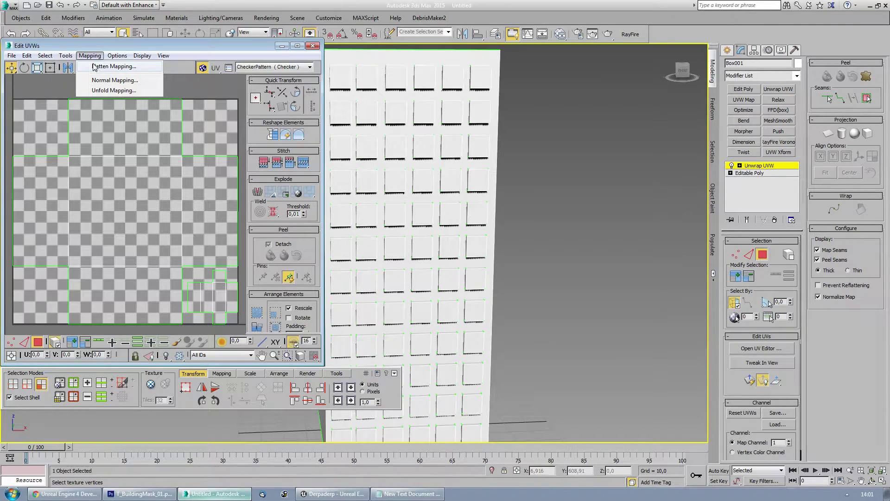
left_click(194, 229)
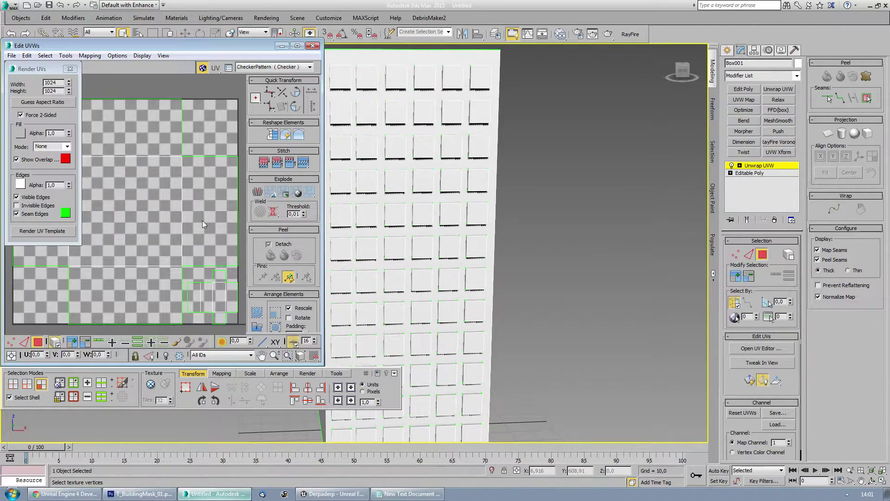
left_click(46, 231)
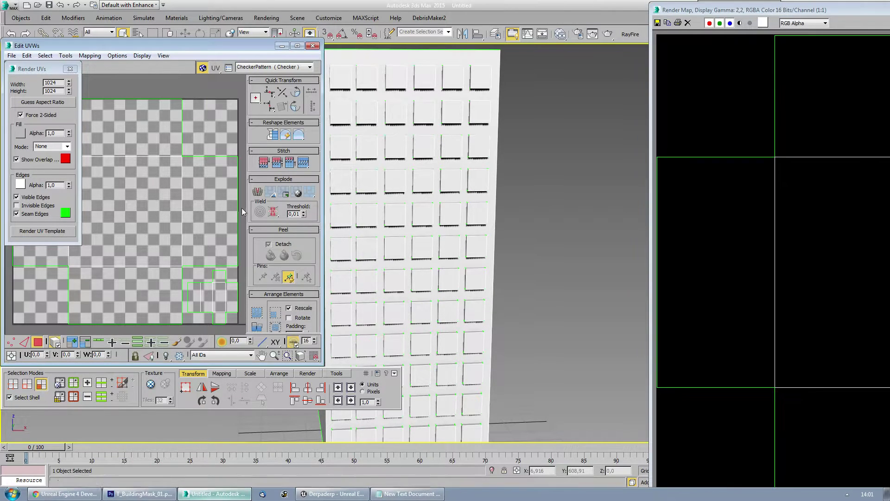
- Save the rendered UV template to the desktop as uvwTemplate, a 24-bit RGB PNG without alpha, and close the render
left_click_drag(859, 17, 383, 18)
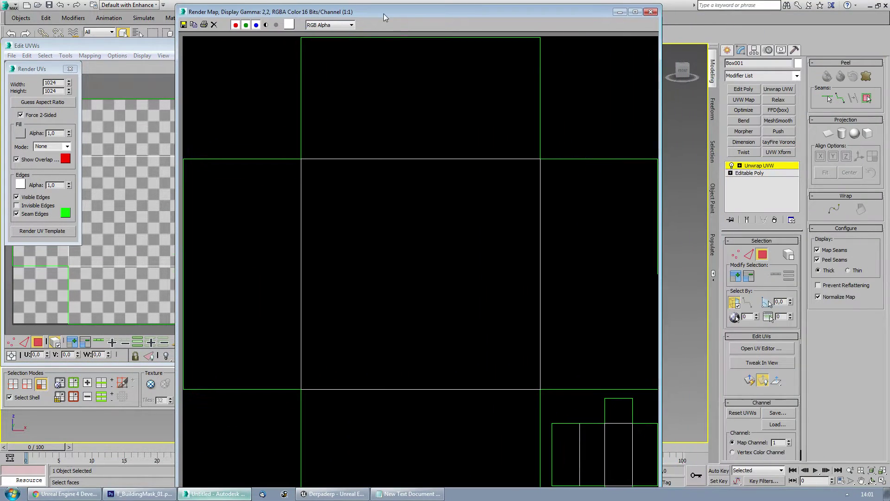
left_click(183, 24)
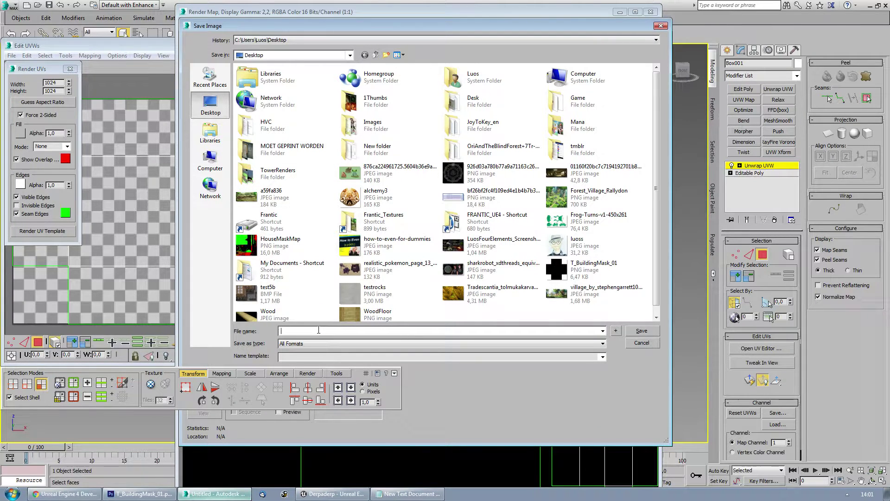
type("uvwTemplate")
left_click(602, 343)
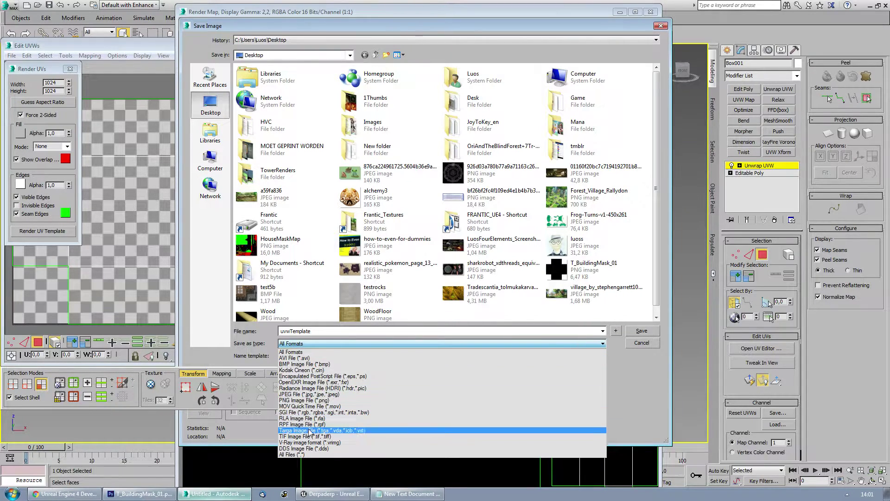
left_click(303, 400)
left_click(636, 331)
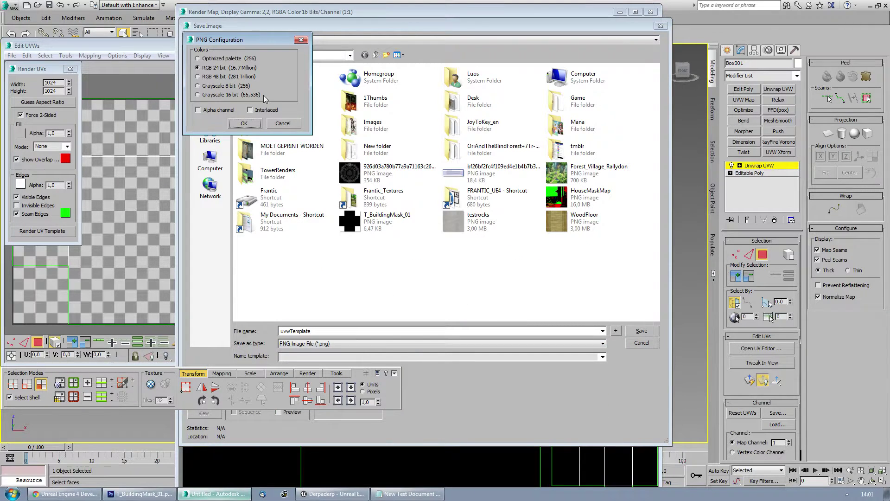
left_click(245, 123)
left_click(651, 12)
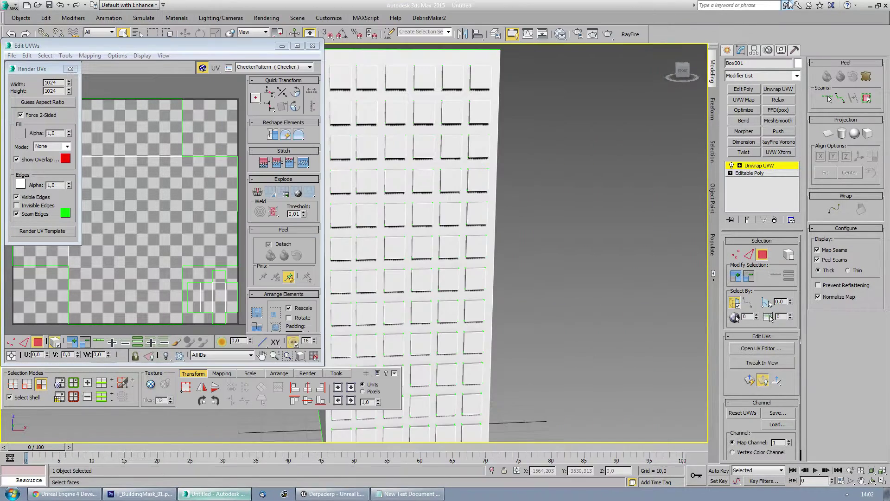
- Switch to Photoshop and open uvwTemplate.png from the desktop
left_click(868, 6)
left_click_drag(483, 3, 528, 7)
left_click_drag(49, 114, 342, 40)
left_click_drag(500, 17, 527, 2)
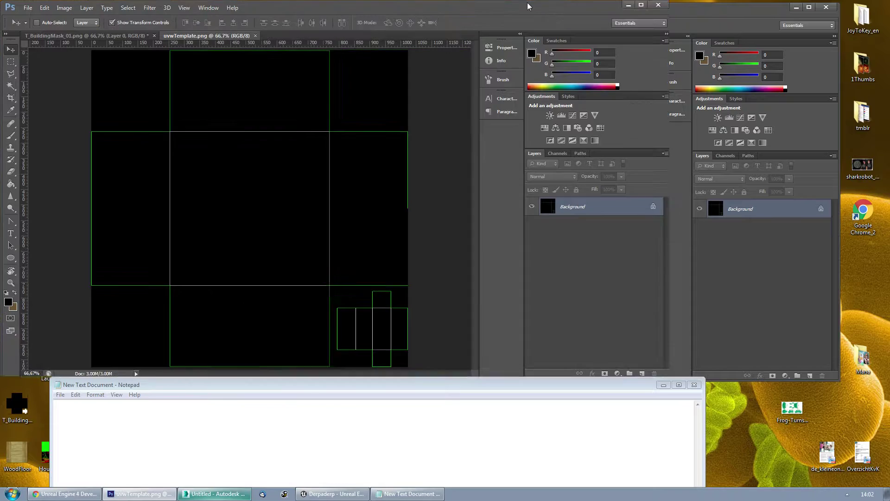
- Make a rectangular selection around the small UV island in the template's lower-right corner and add a new layer
left_click(6, 284)
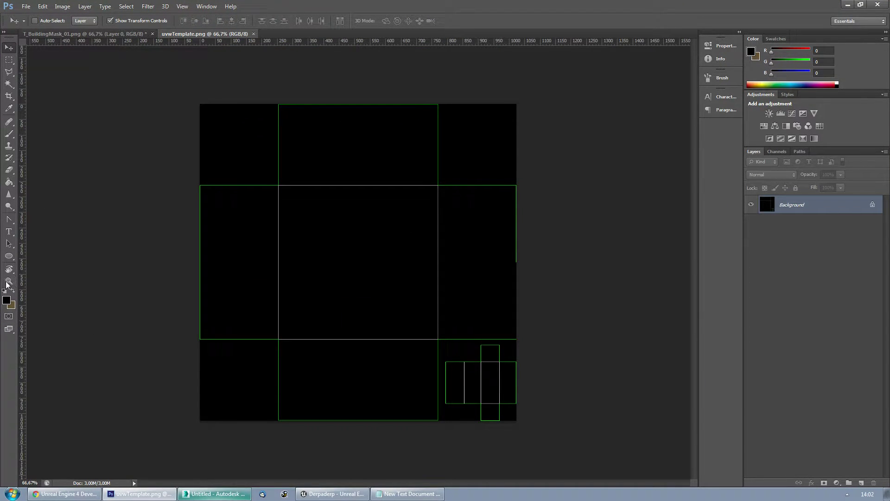
double_click(7, 281)
left_click_drag(397, 357, 216, 213)
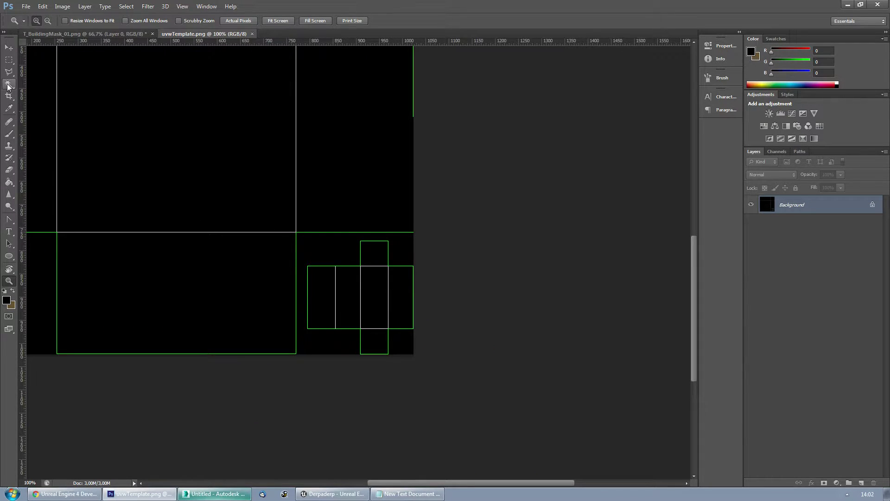
left_click(9, 60)
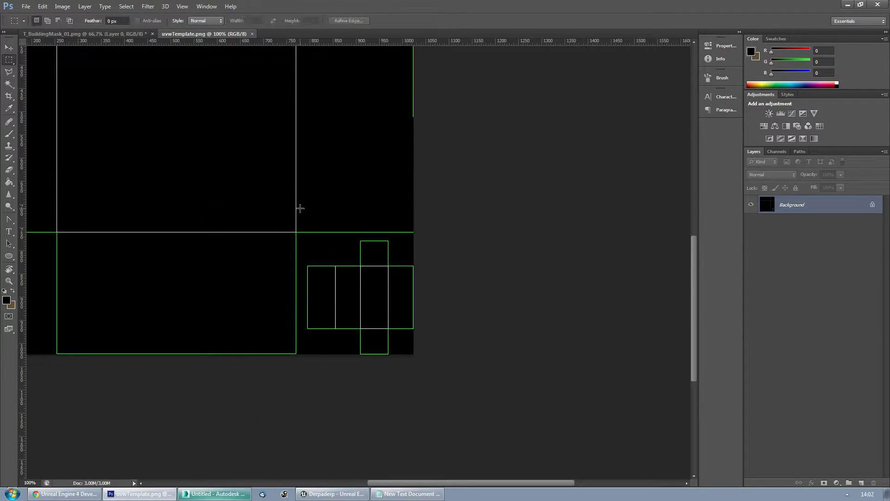
left_click(861, 482)
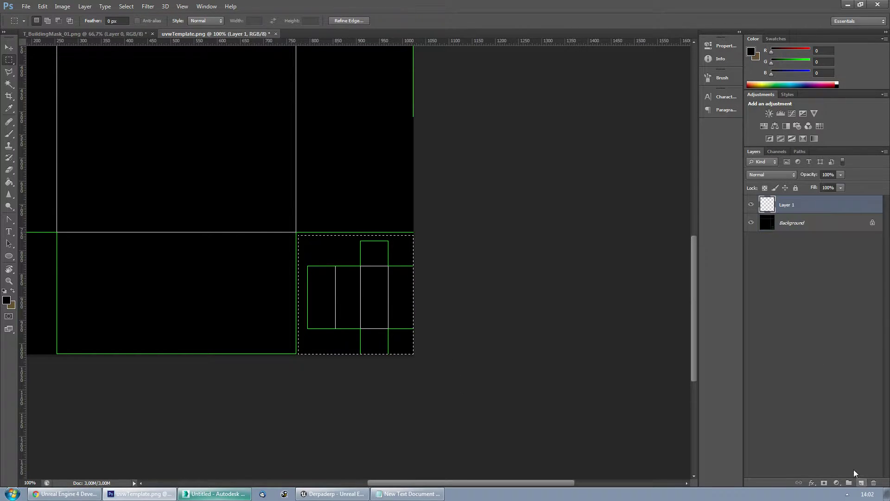
- Set the foreground colour to white (ffffff) and fill the rectangular selection on the new layer
left_click(12, 290)
left_click(7, 300)
left_click_drag(204, 244, 107, 134)
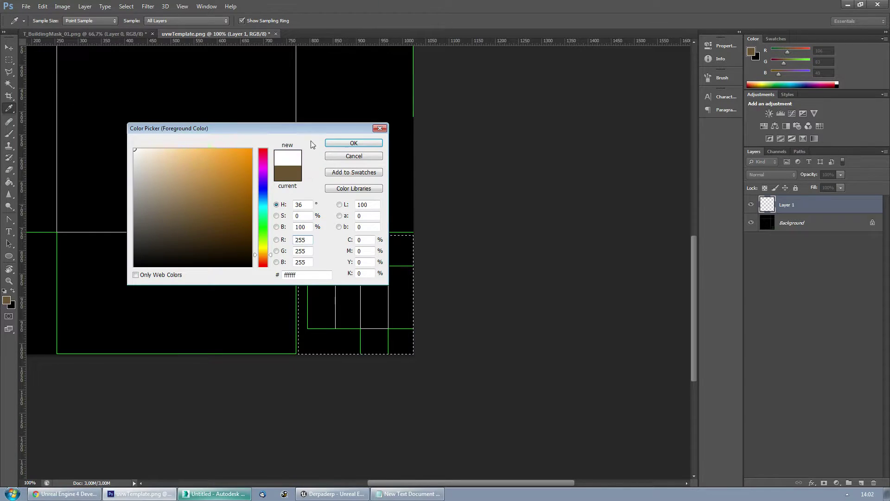
left_click(354, 143)
left_click(8, 184)
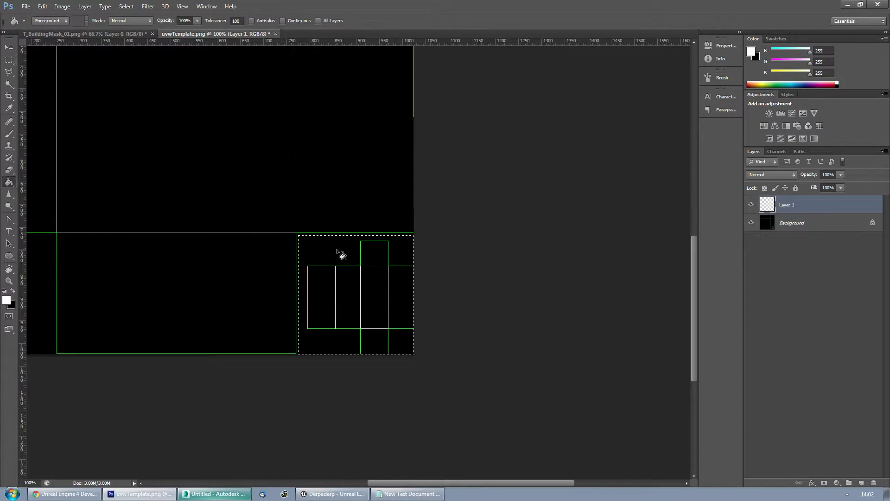
left_click(349, 280)
- Invert the selection, fill the rest of the layer with black, deselect, and fit the image in view
key("ctrl+shift+i")
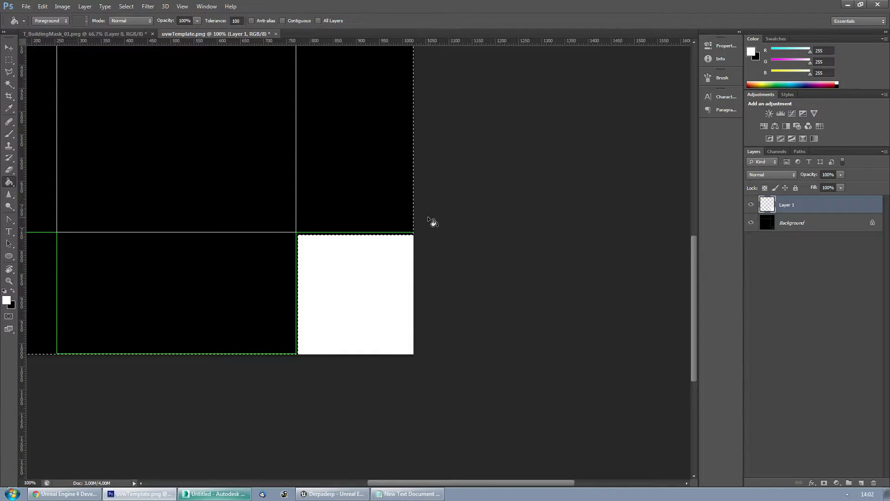
left_click(12, 291)
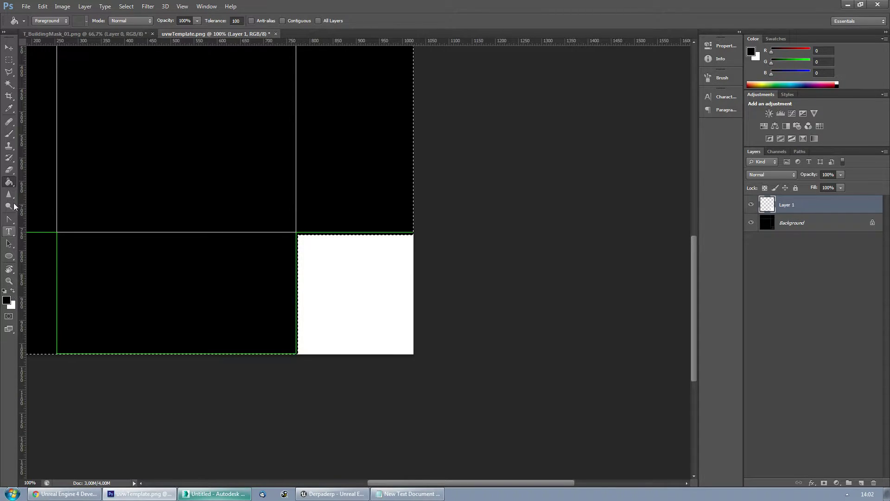
left_click(110, 159)
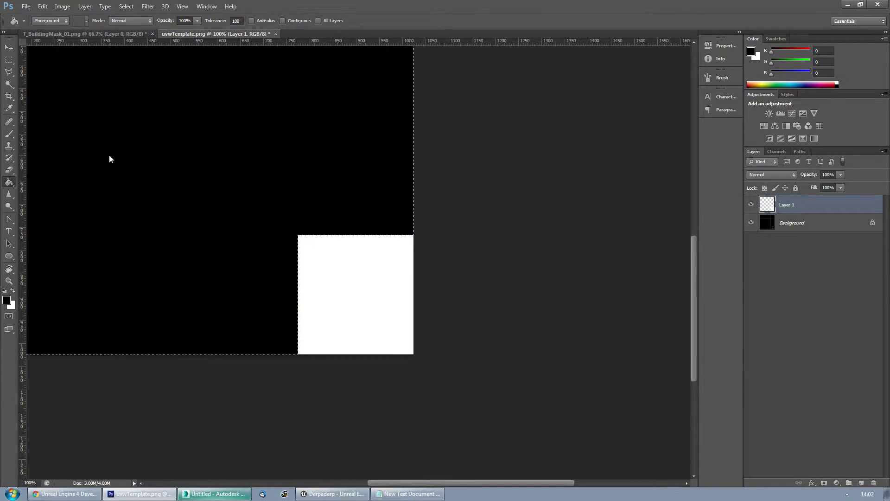
key("ctrl+d")
left_click(9, 59)
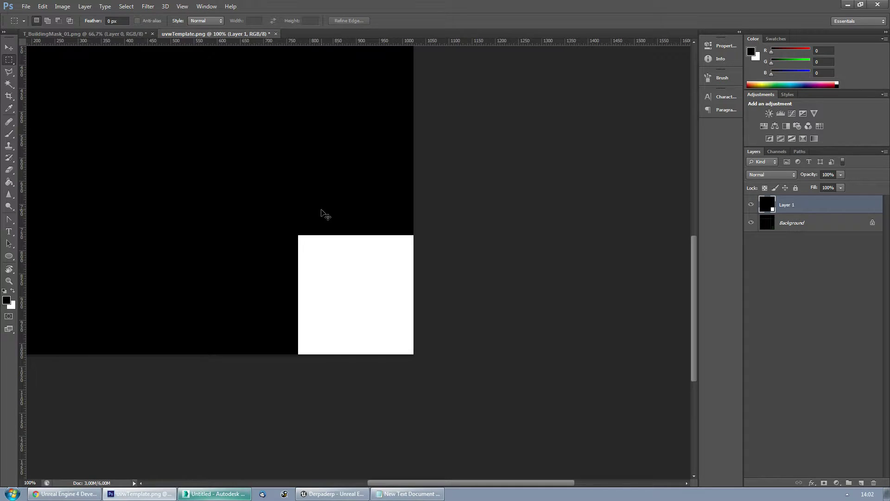
key("ctrl+0")
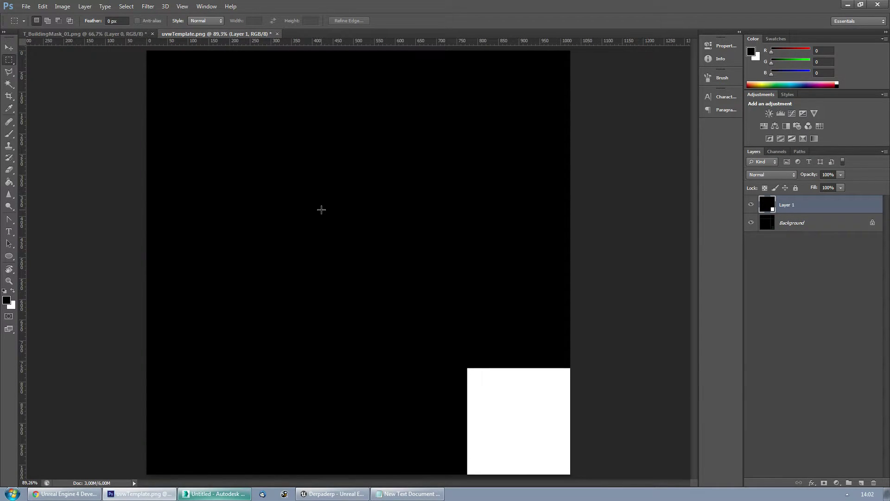
- Compare the baked T_BuildingMask_01.png mask with the hand-filled mask in uvwTemplate.png
left_click(99, 34)
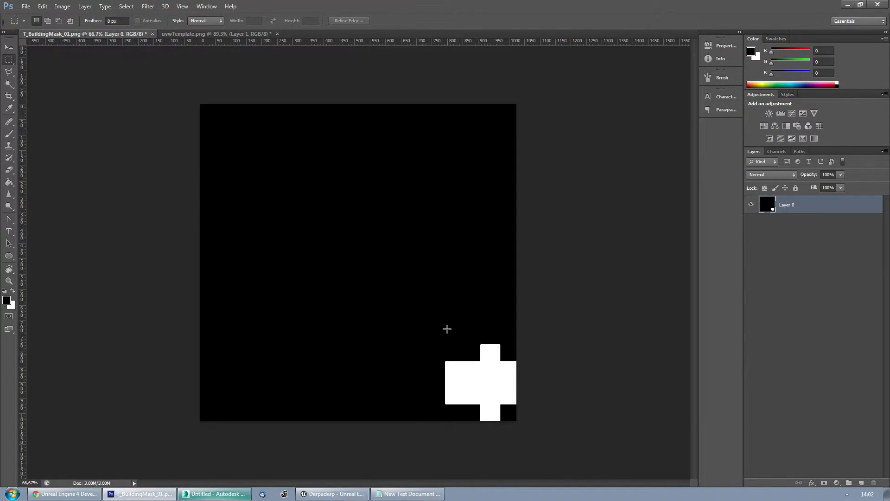
left_click(216, 33)
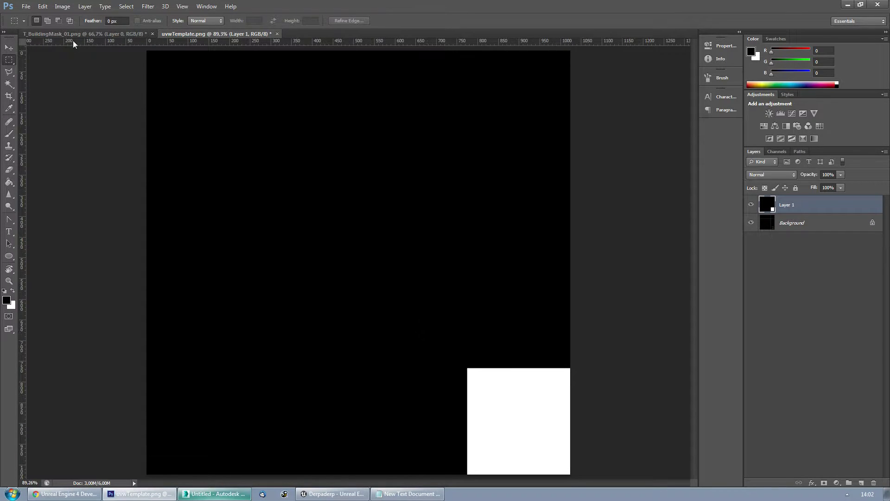
left_click(72, 32)
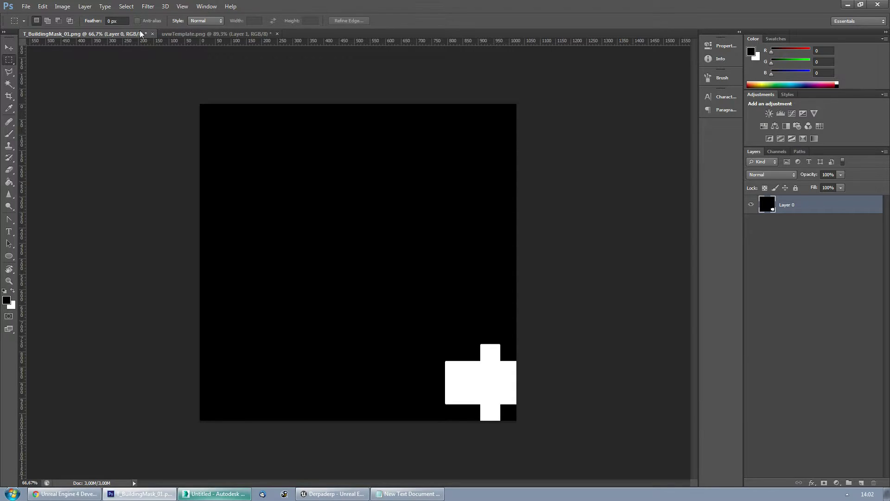
left_click(194, 34)
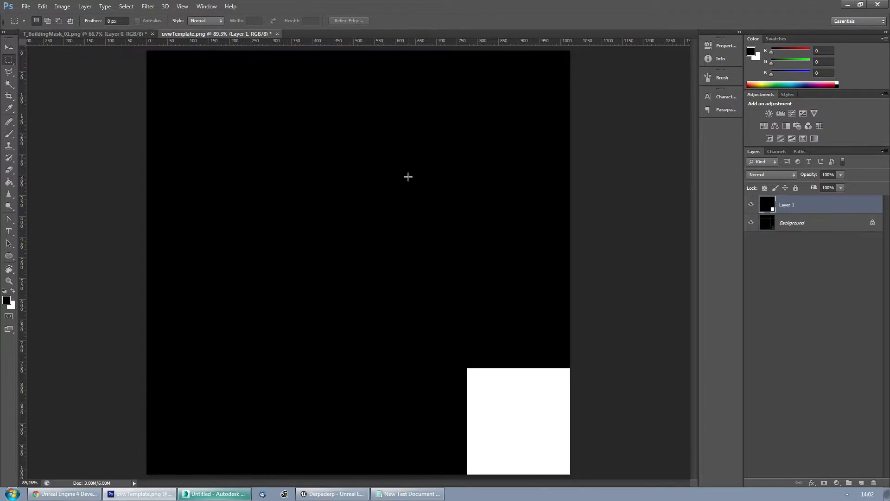
- Copy the hand-filled mask from uvwTemplate.png, close that file unsaved, paste it into T_BuildingMask_01.png, and delete the old Layer 0
key("ctrl+a")
left_click(278, 33)
left_click(461, 188)
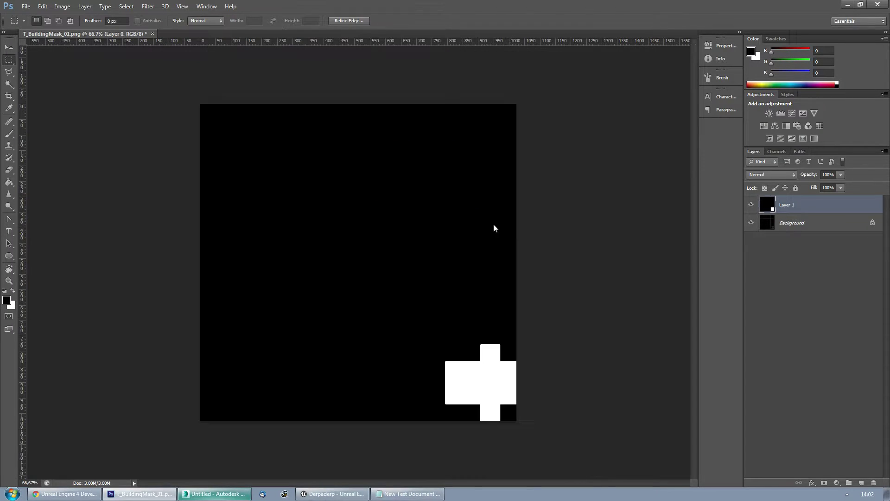
key("ctrl+v")
left_click(770, 227)
key("Delete")
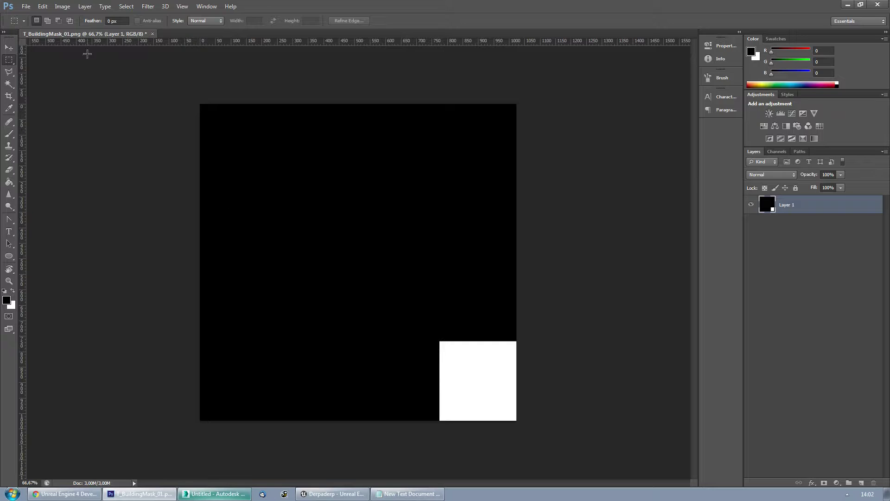
- Save T_BuildingMask_01.png, and close Photoshop and the empty Notepad window
key("ctrl+s")
left_click(876, 4)
left_click_drag(420, 384, 402, 233)
left_click(677, 231)
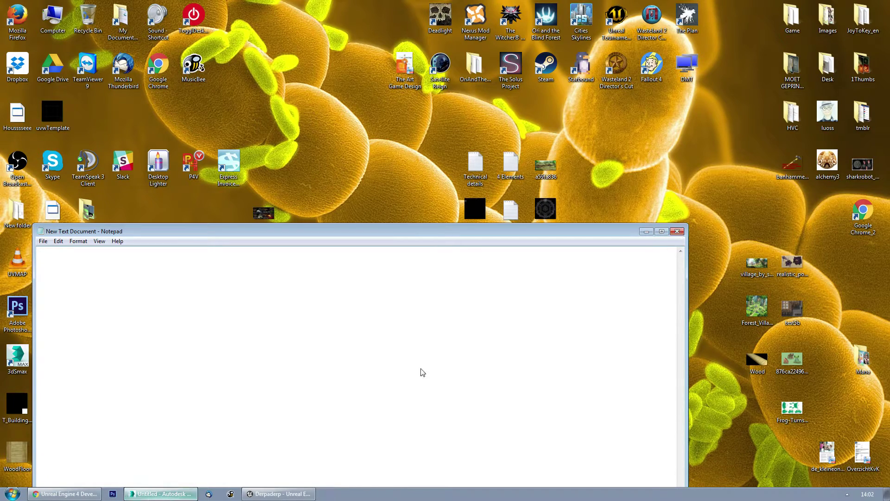
- Switch to 3ds Max, collapse the building's modifier stack to an Editable Poly, and dismiss the Render To Texture window
left_click(167, 493)
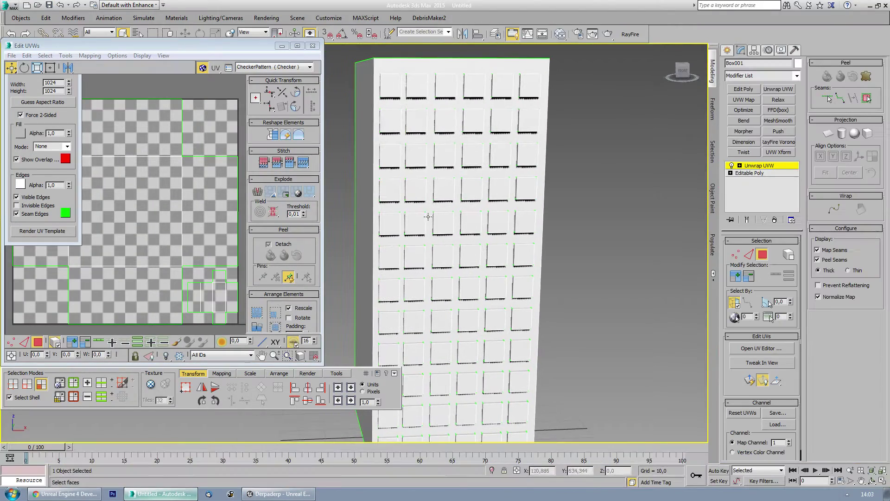
right_click(767, 167)
left_click(792, 263)
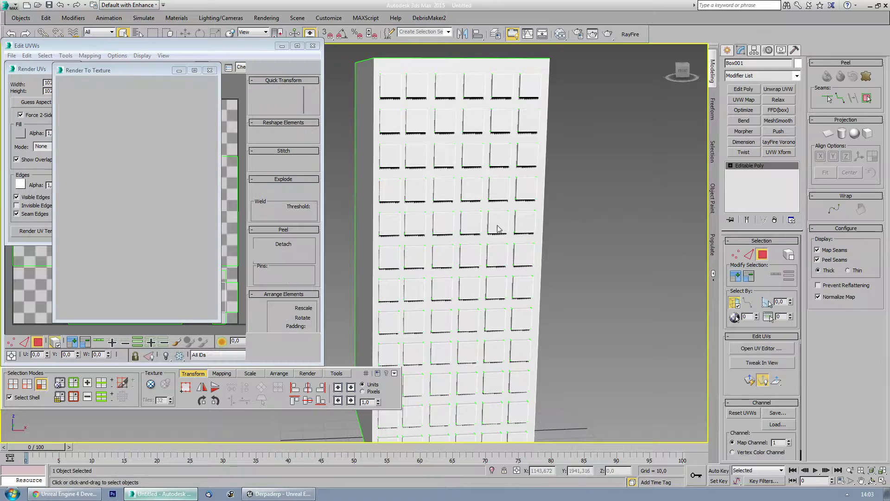
left_click(210, 70)
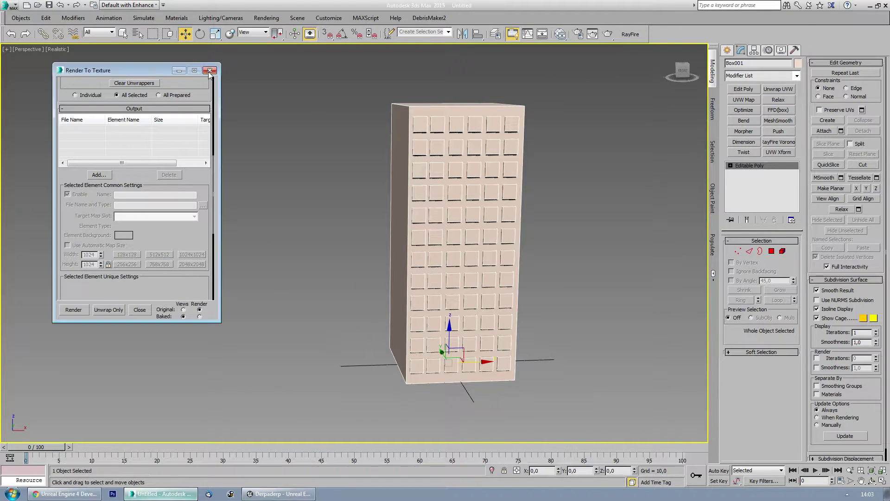
- Start an FBX export of the building to the Desktop with the file name SM_TowerBuilding_01
left_click(11, 9)
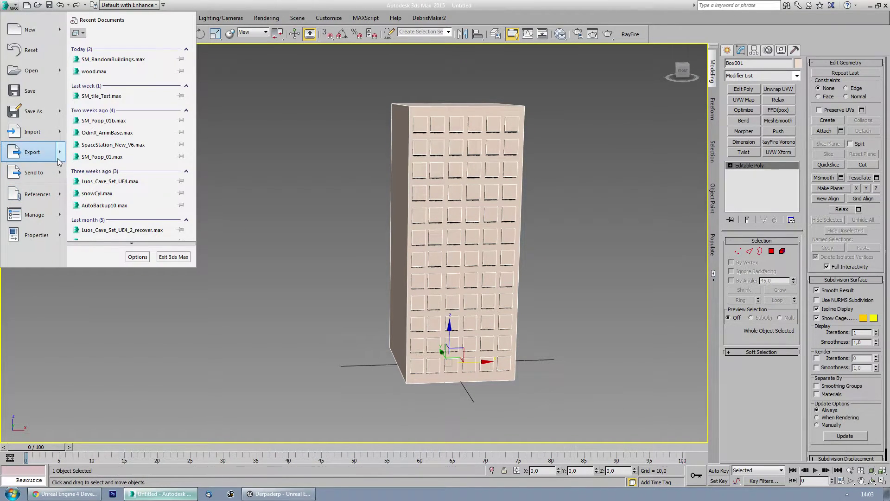
mouse_move(59, 159)
left_click(109, 81)
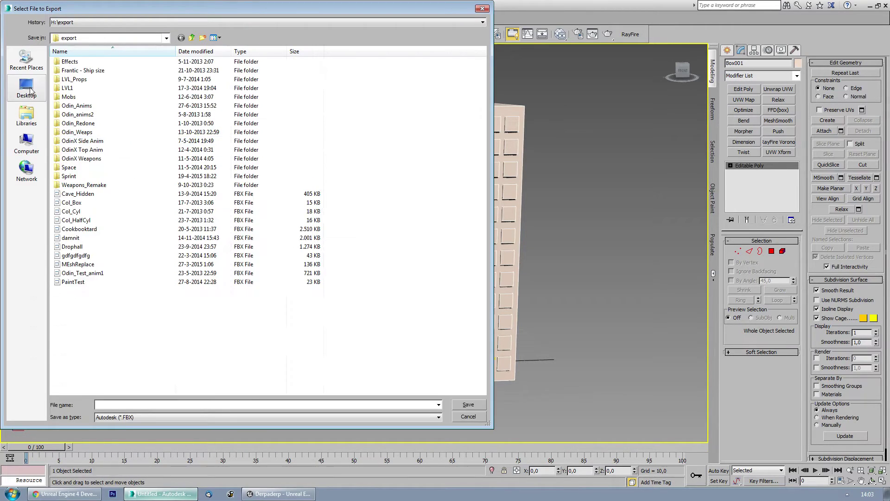
left_click(27, 88)
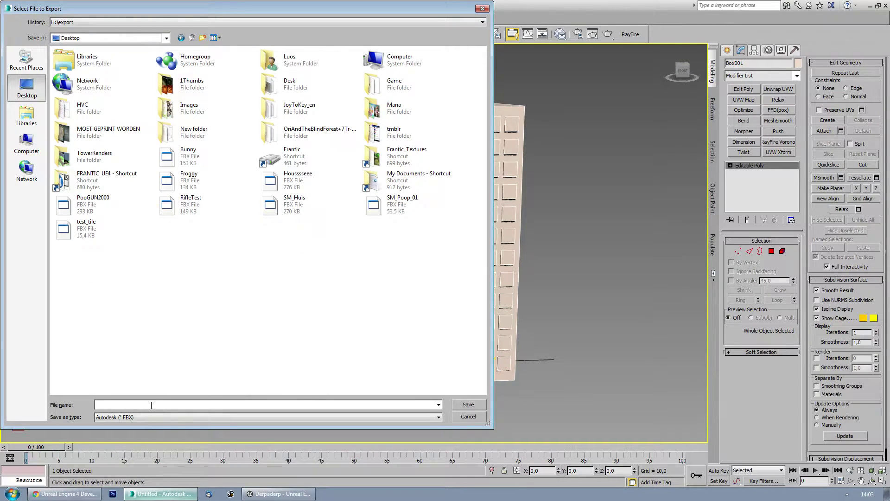
left_click(151, 404)
type("SM")
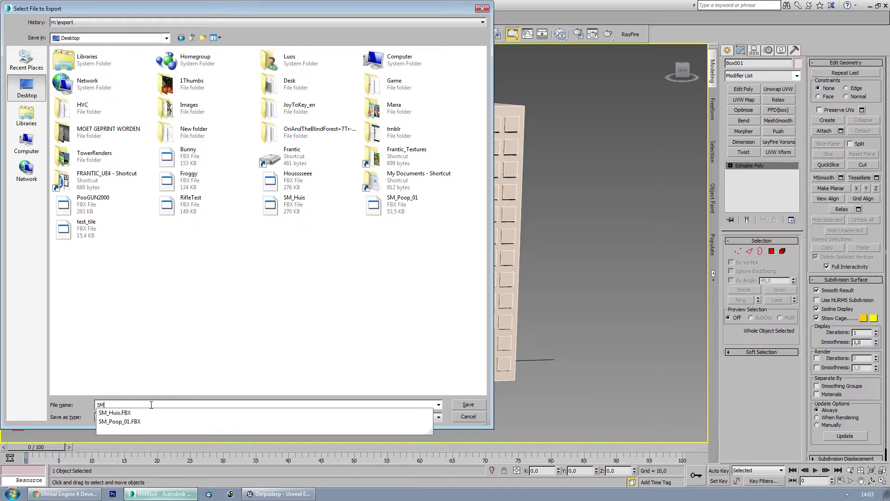
type("_Tow")
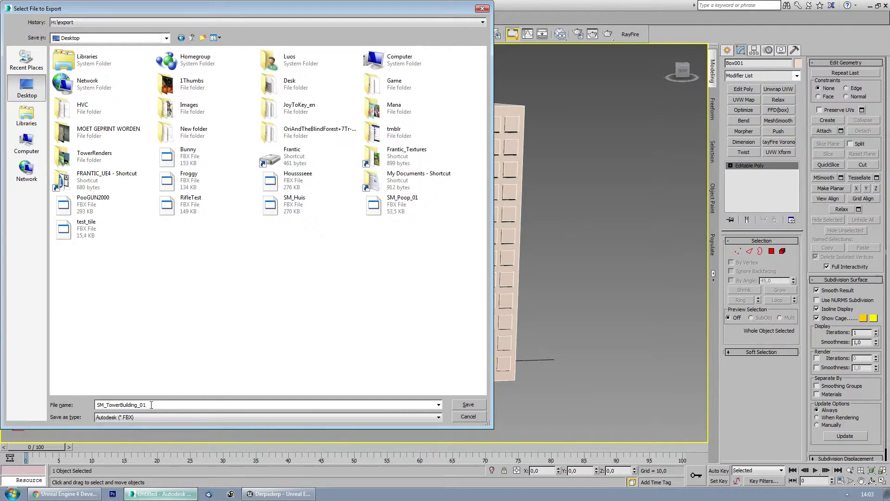
type("erBuilding_01")
key("Return")
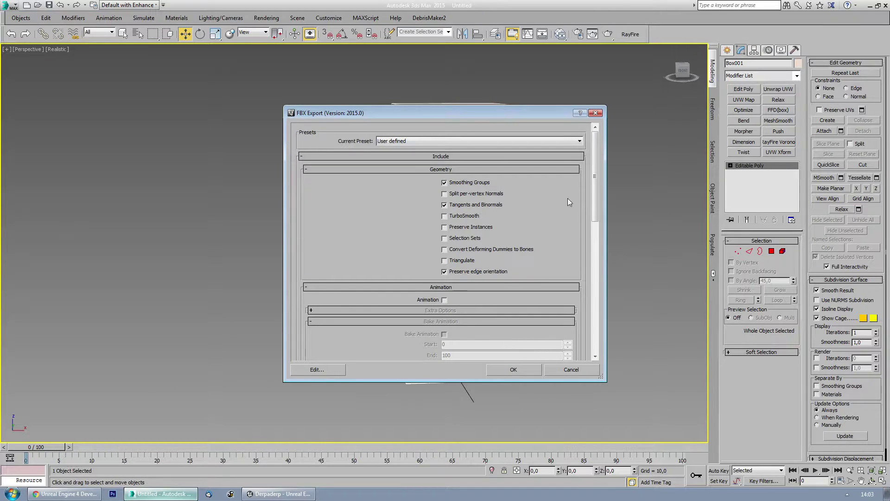
- Set the FBX file version to FBX 2014 with the Binary type, and complete the export
left_click_drag(595, 192, 595, 321)
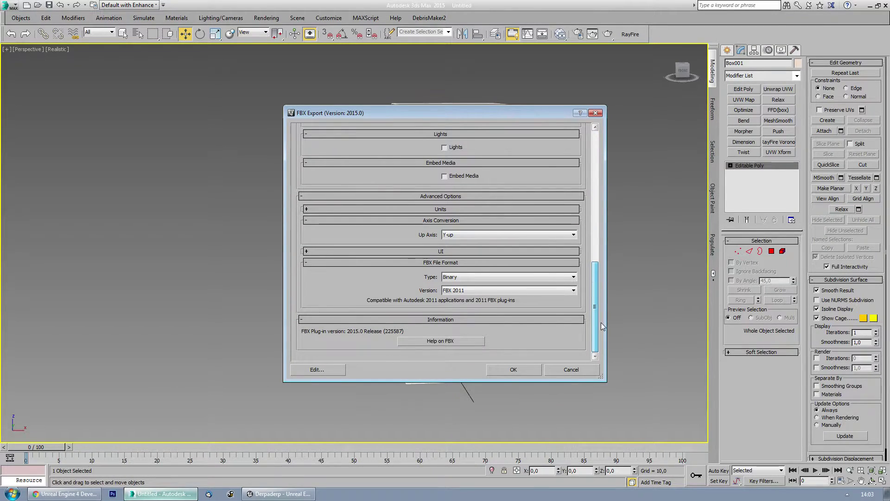
left_click(516, 293)
left_click(507, 299)
left_click(494, 277)
left_click(483, 239)
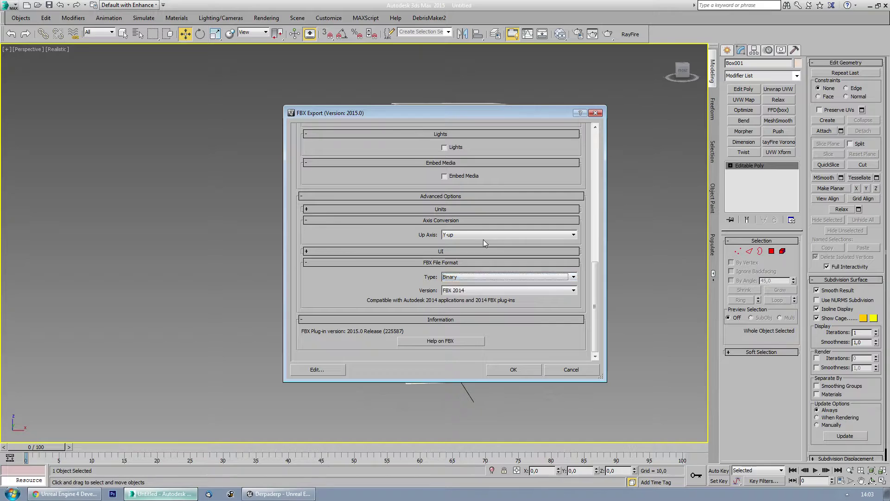
left_click(482, 239)
left_click(477, 247)
left_click(515, 367)
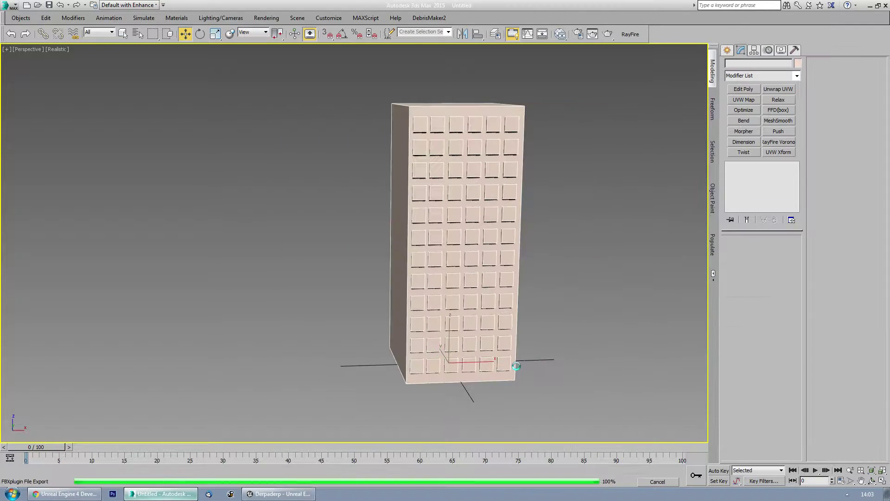
- Switch to the Unreal Editor, arrange its windows to uncover the desktop, and import the T_BuildingMask_01 texture into the Content folder
left_click(869, 7)
left_click(278, 494)
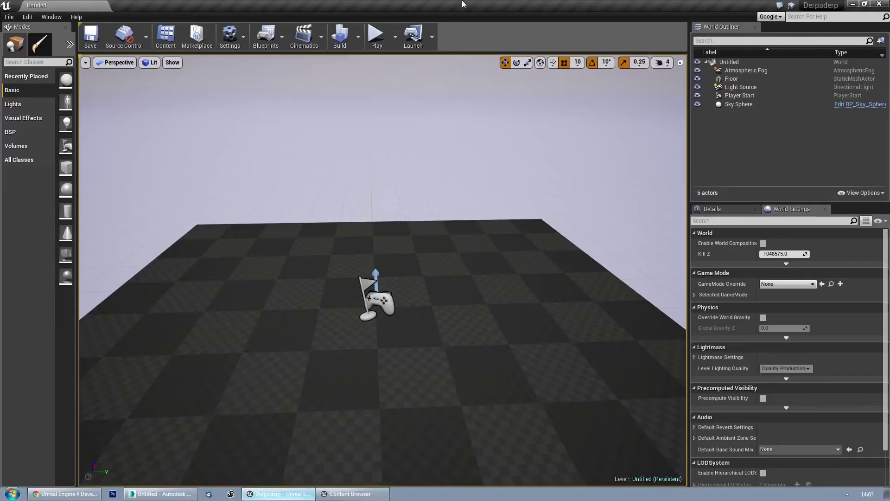
left_click_drag(463, 4, 479, 7)
middle_click_drag(402, 144, 384, 144)
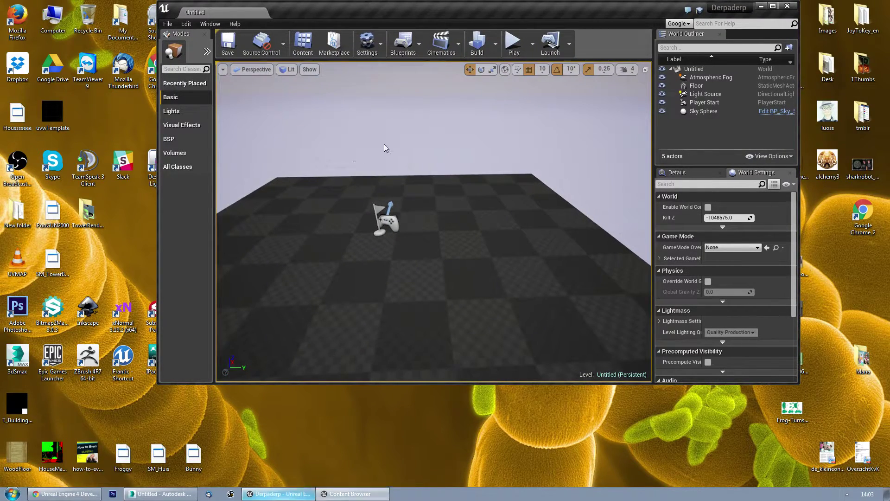
key("ctrl+shift+f")
left_click_drag(396, 62, 464, 54)
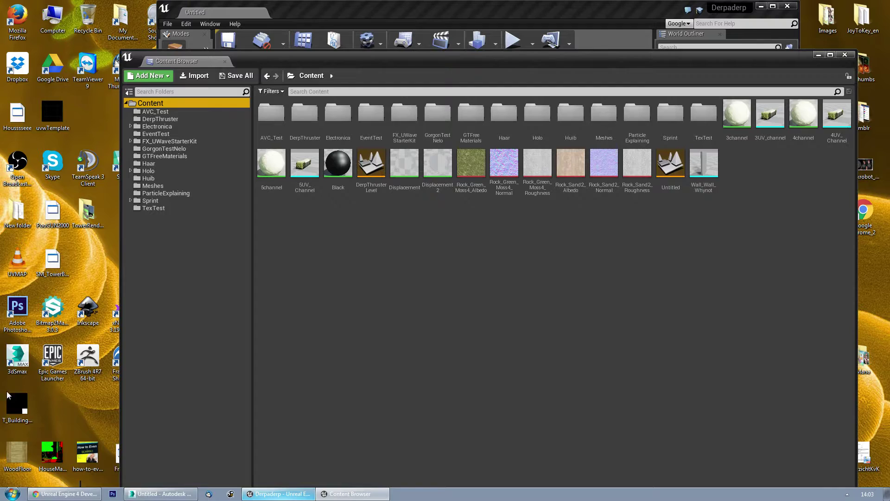
left_click_drag(7, 394, 741, 202)
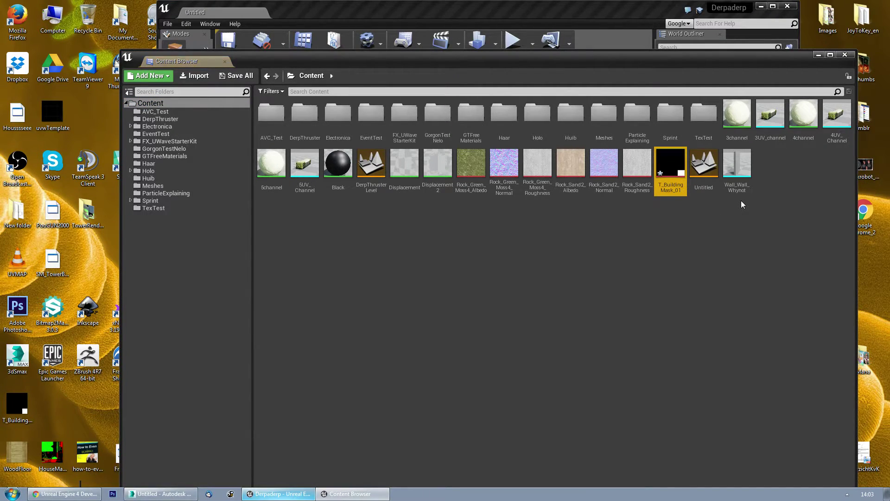
left_click(533, 272)
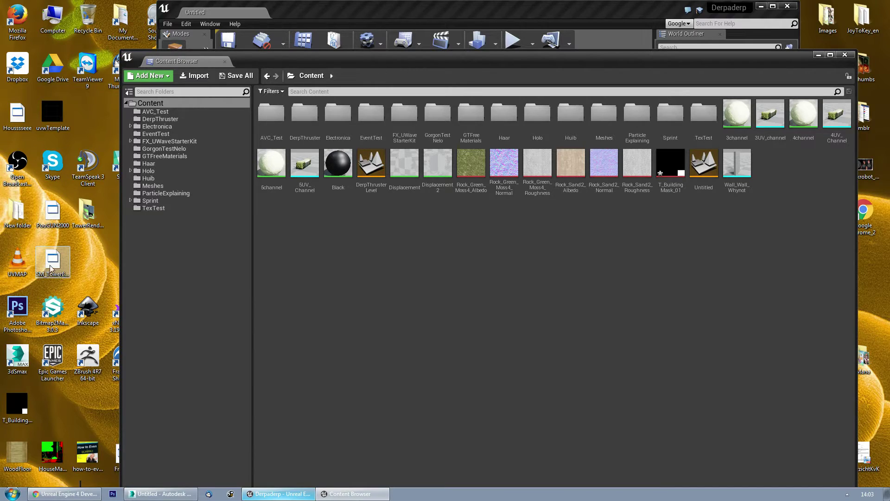
- Import the SM_TowerBuilding_01 FBX with Generate Lightmap UVs enabled and Import Materials and Import Textures disabled
left_click_drag(51, 269, 532, 258)
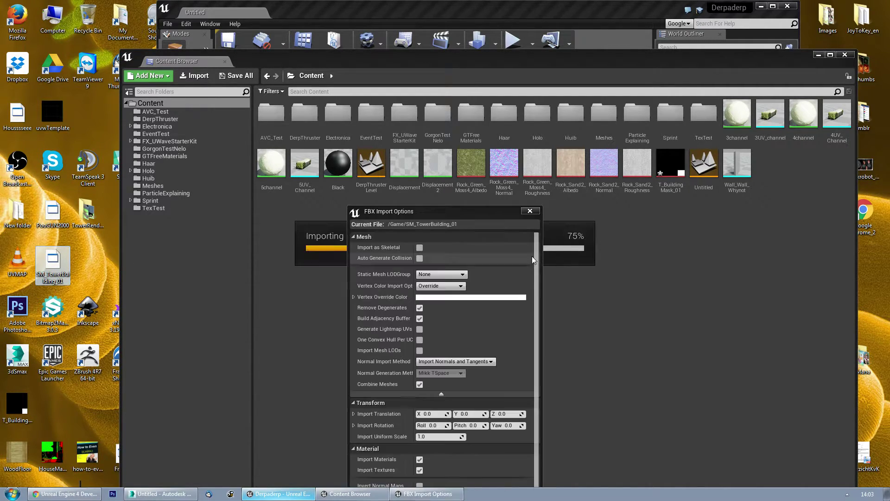
left_click_drag(476, 214, 343, 112)
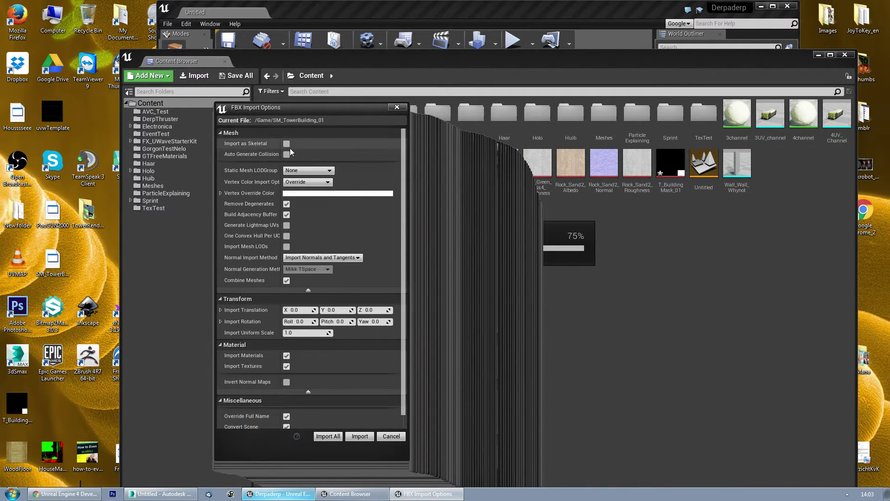
left_click(287, 226)
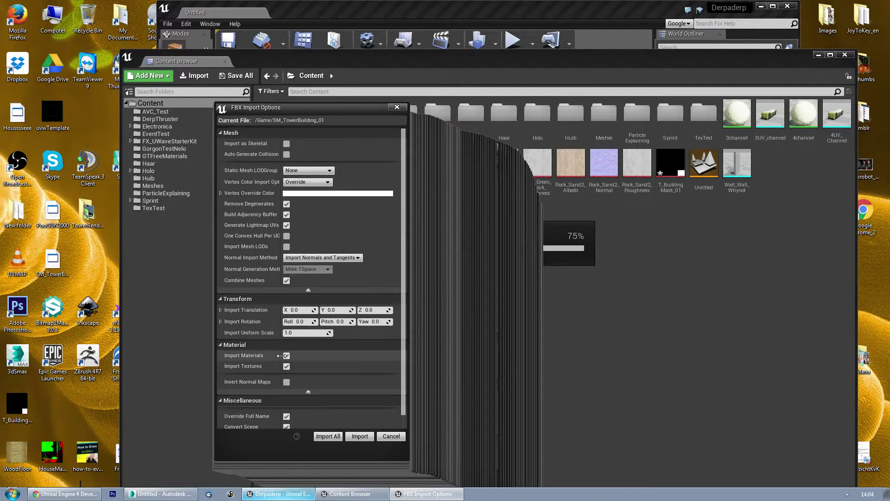
left_click(287, 356)
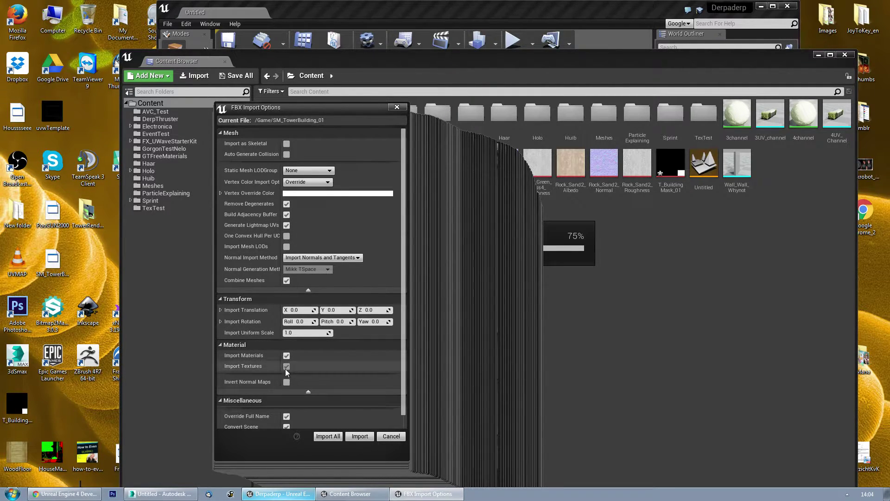
left_click(287, 367)
scroll(391, 377, "down", 1)
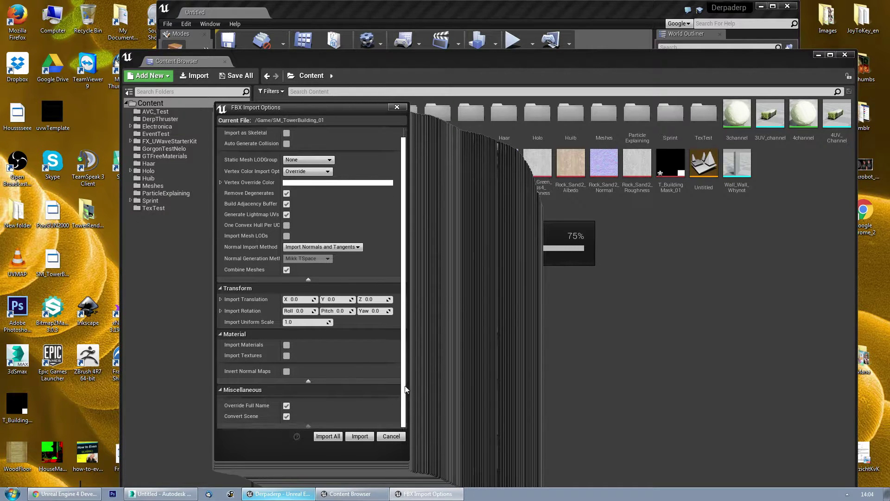
left_click(328, 437)
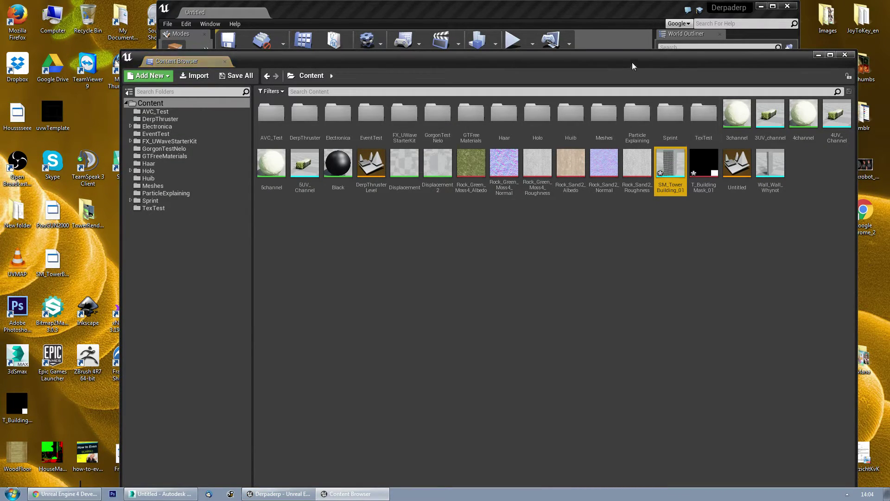
- Maximize the Content Browser and inspect the SM_TowerBuilding_01 mesh in the static mesh editor
double_click(632, 64)
double_click(436, 113)
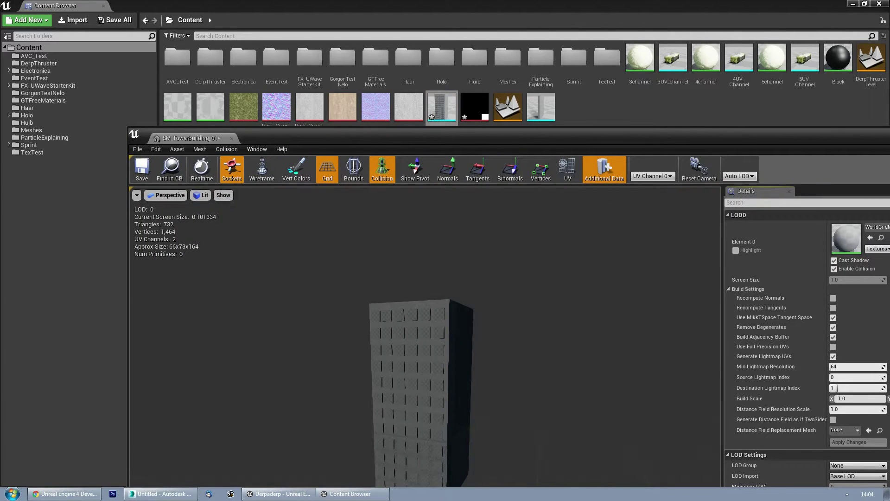
right_click_drag(510, 302, 478, 343)
left_click_drag(739, 139, 595, 160)
left_click(872, 151)
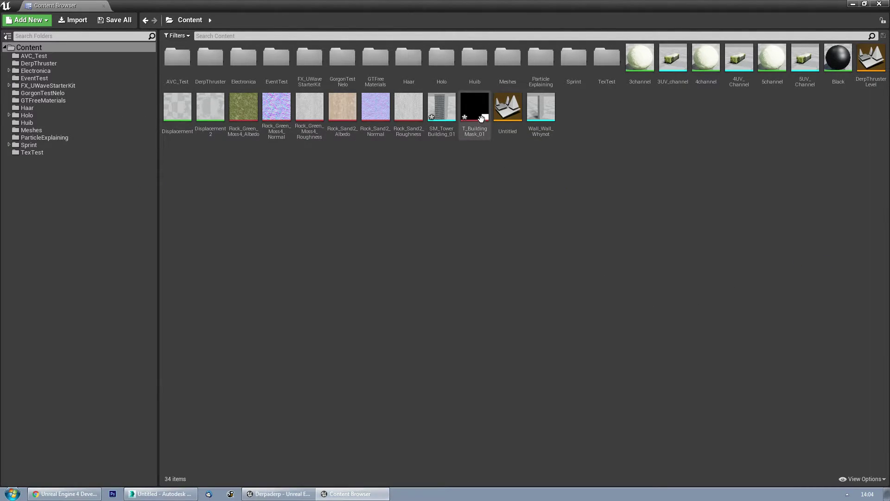
- Create a new material named M_BuildingMat_01 in the Content folder
key("Right")
left_click(486, 200)
right_click(566, 163)
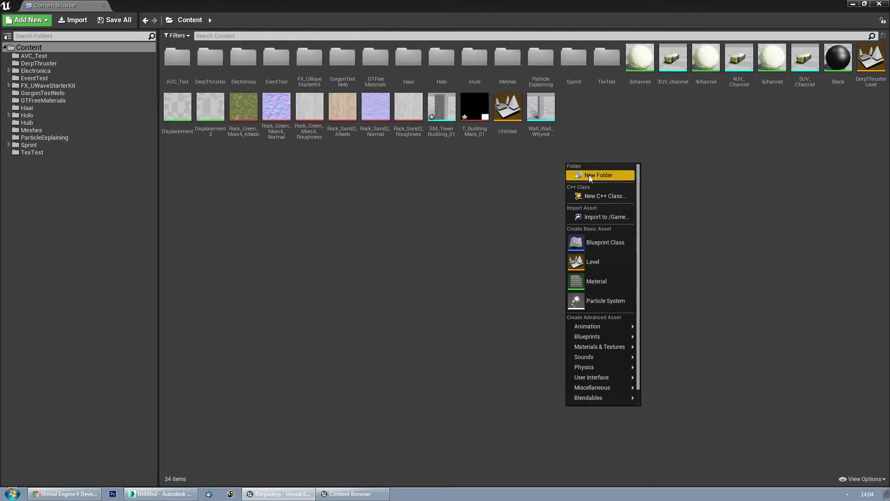
left_click(615, 284)
type("M_")
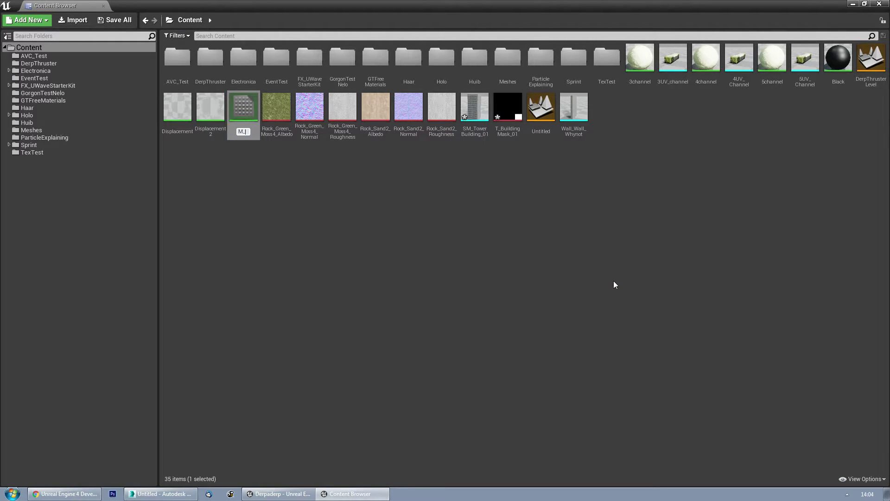
type("Building")
key("Return")
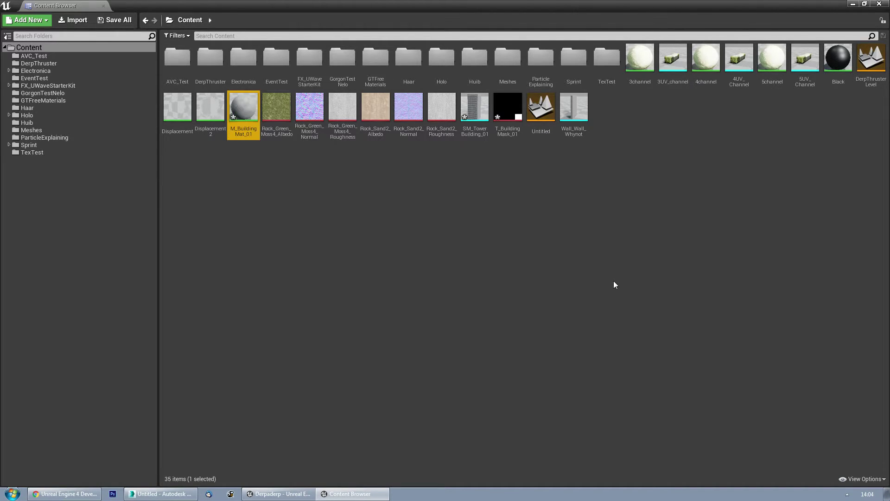
- Open M_BuildingMat_01, arrange its editor window with the Content Browser, and preview the material on the selected static mesh
double_click(242, 110)
scroll(466, 224, "down", 5)
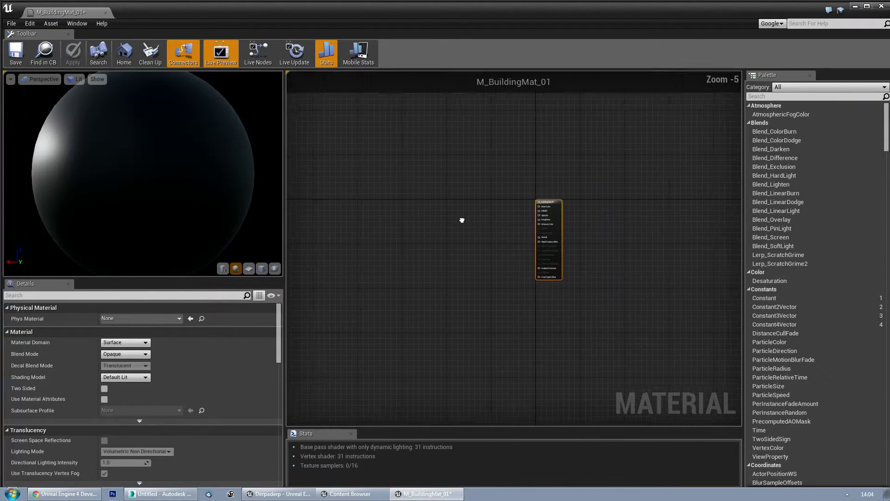
left_click_drag(377, 9, 398, 182)
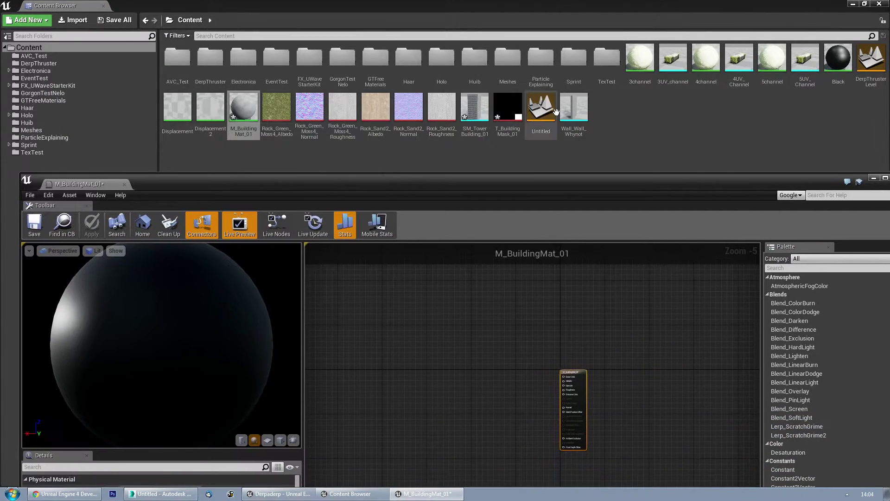
left_click(569, 119)
left_click_drag(459, 20, 697, 73)
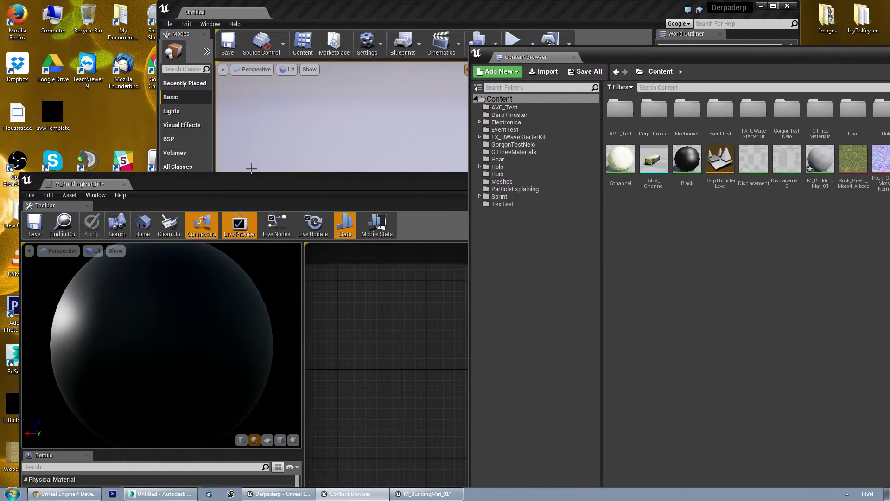
left_click_drag(256, 183, 246, 118)
left_click(283, 375)
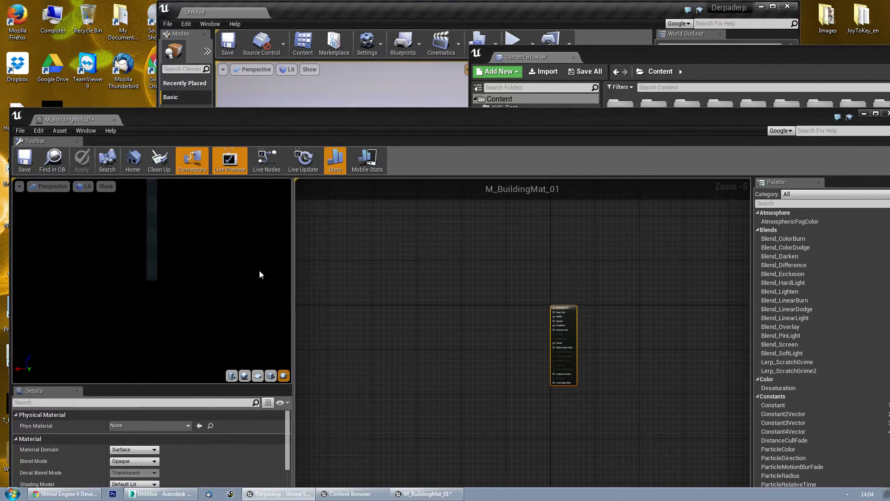
- Add the T_BuildingMask_01 texture to the material graph as a Texture Sample, moving the editor window clear of the Content Browser
left_click_drag(120, 225, 74, 226)
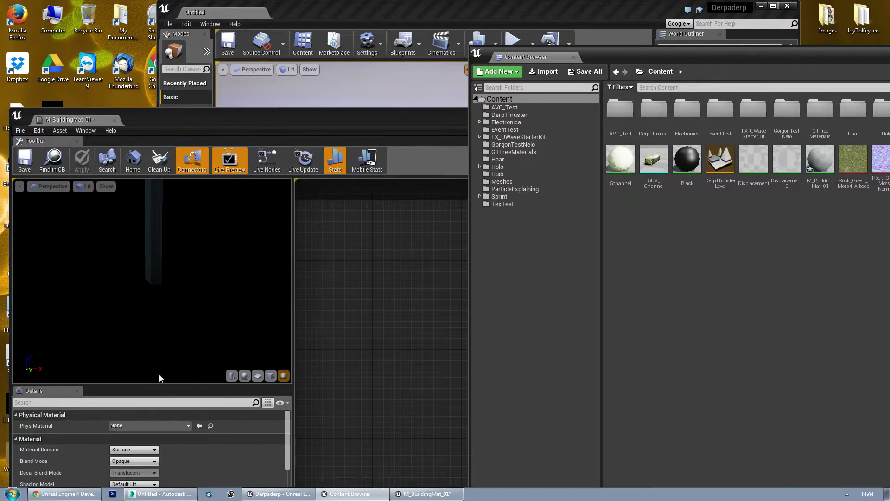
left_click(283, 377)
left_click_drag(157, 266, 168, 267)
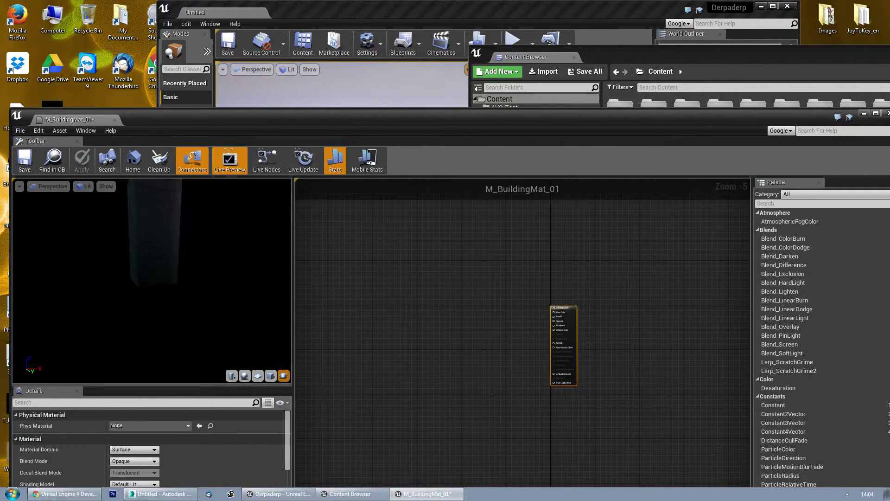
left_click_drag(472, 117, 437, 268)
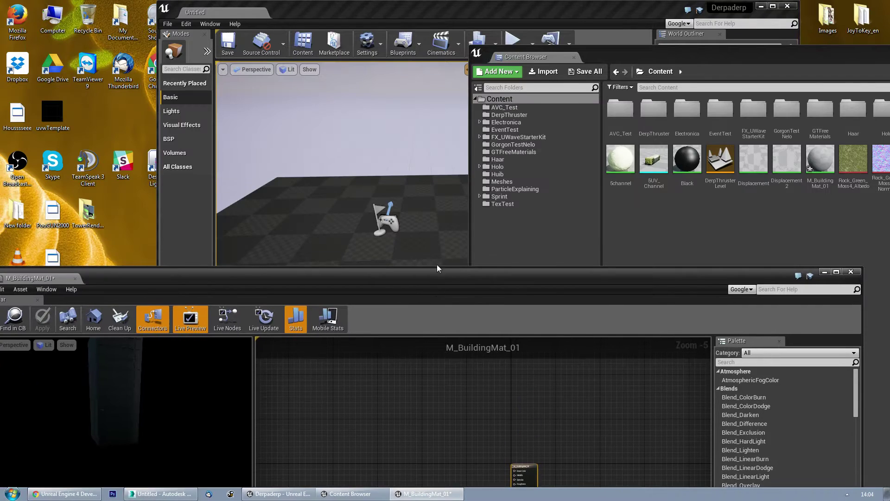
left_click(357, 410)
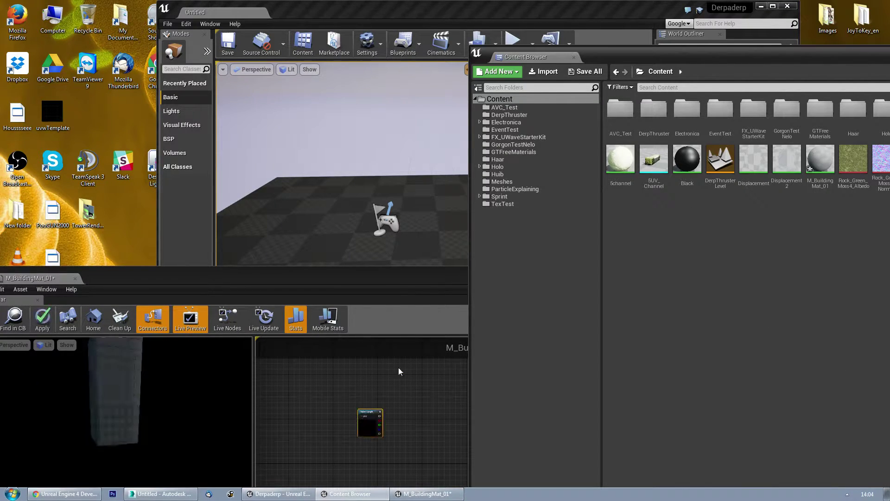
left_click_drag(417, 283, 384, 226)
key("alt+Tab")
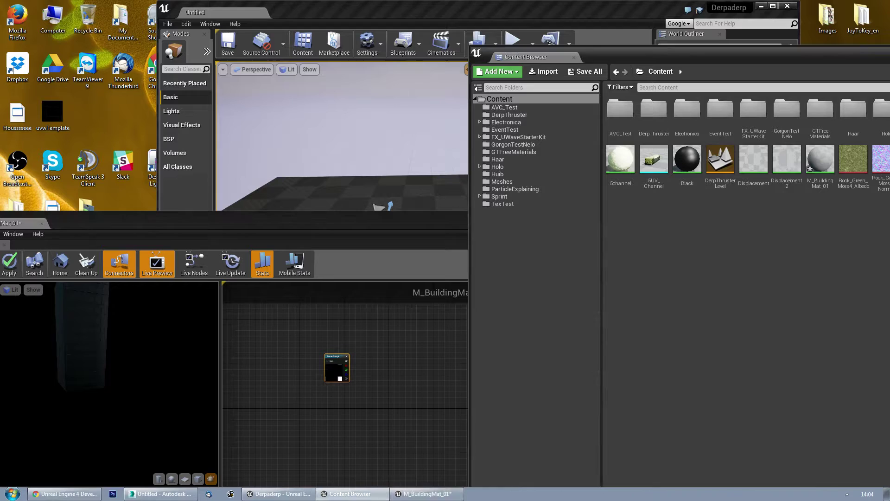
- Add the Rock_Green_Moss4_Albedo texture to the graph as a Texture Sample below the mask and maximize the material editor
left_click_drag(889, 57, 679, 23)
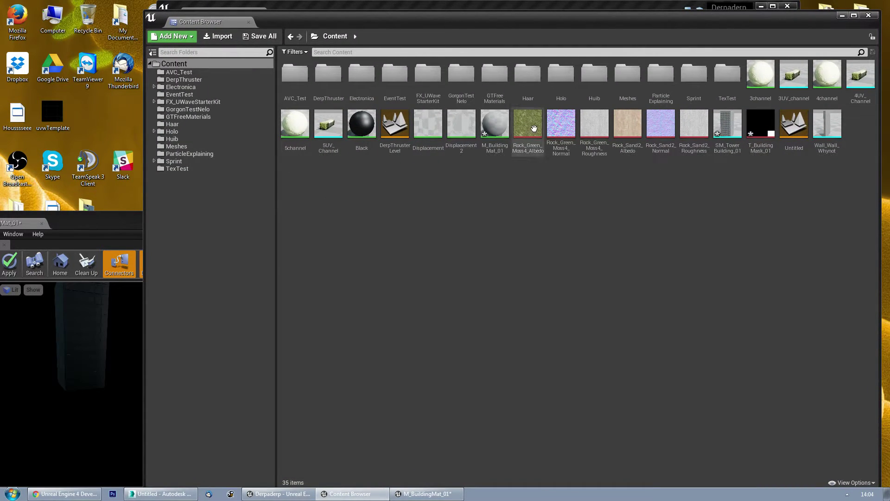
left_click(526, 123)
left_click_drag(534, 25, 808, 16)
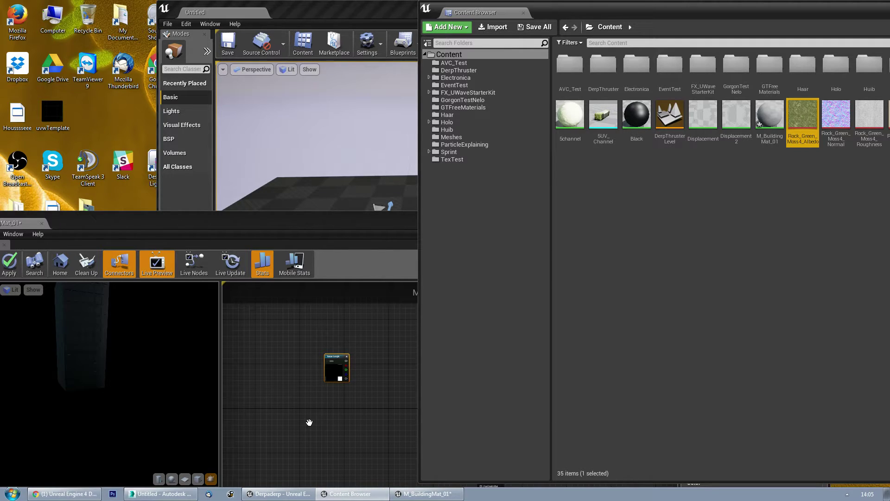
left_click_drag(310, 422, 311, 427)
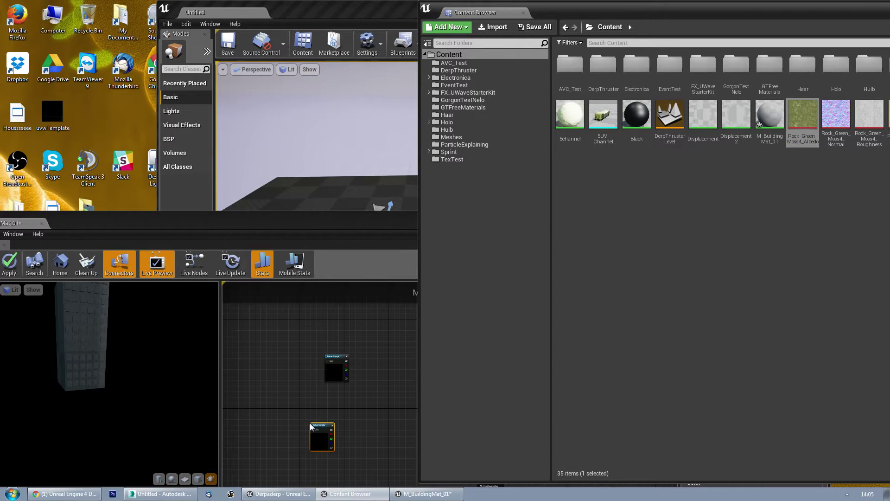
double_click(369, 227)
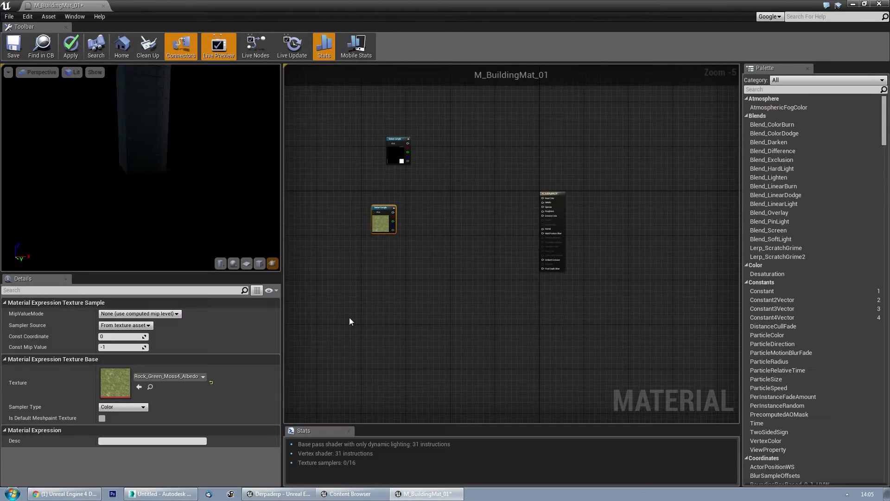
scroll(484, 269, "up", 2)
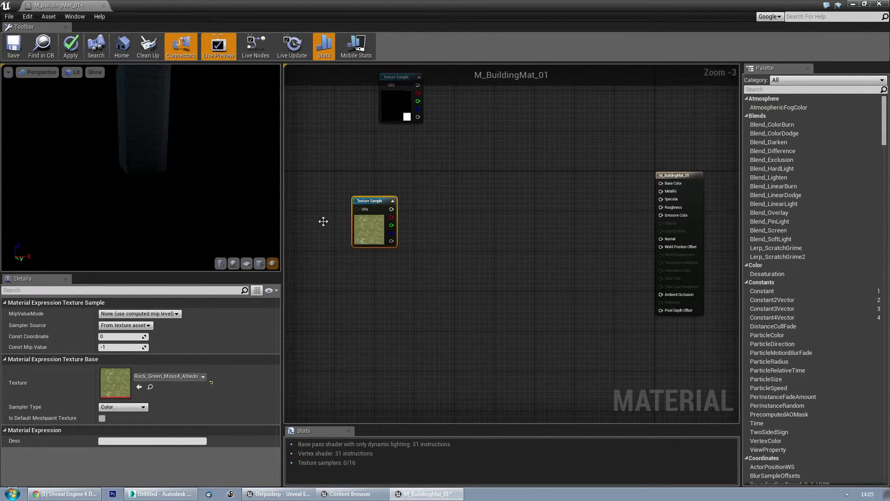
- Add a Constant3Vector node between the texture samples and the material output node
left_click_drag(150, 174, 156, 172)
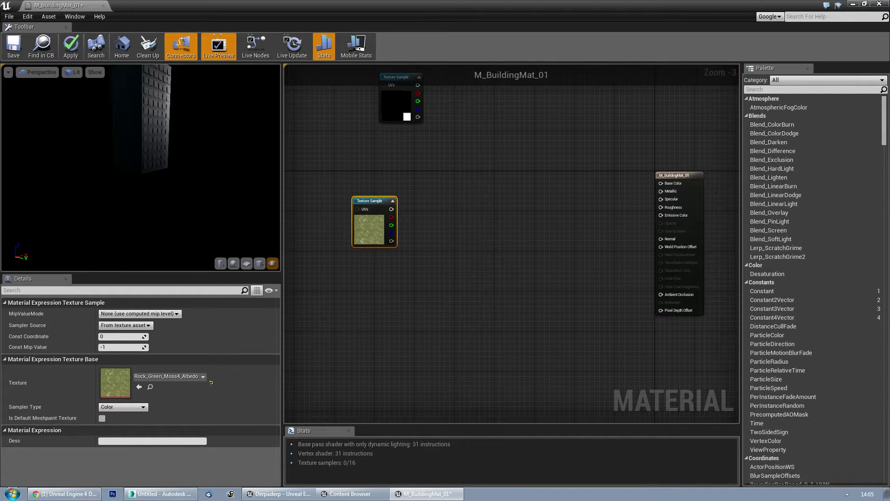
right_click_drag(440, 206, 452, 237)
right_click_drag(552, 204, 565, 210)
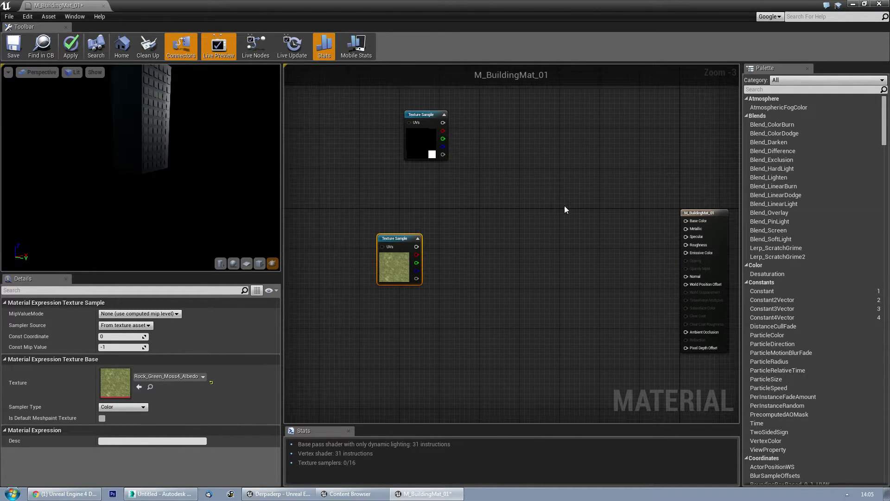
key("3")
left_click(530, 196)
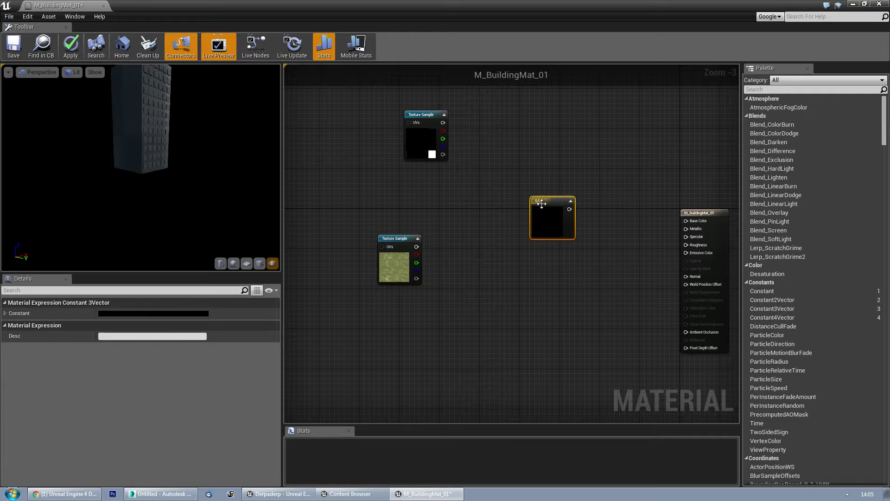
left_click_drag(537, 203, 516, 189)
- Set the Constant3Vector's color to light blue with R 0.138, G 0.687 and B 1.0
double_click(521, 210)
left_click_drag(550, 270, 546, 257)
left_click_drag(658, 260, 659, 242)
left_click_drag(565, 273, 564, 297)
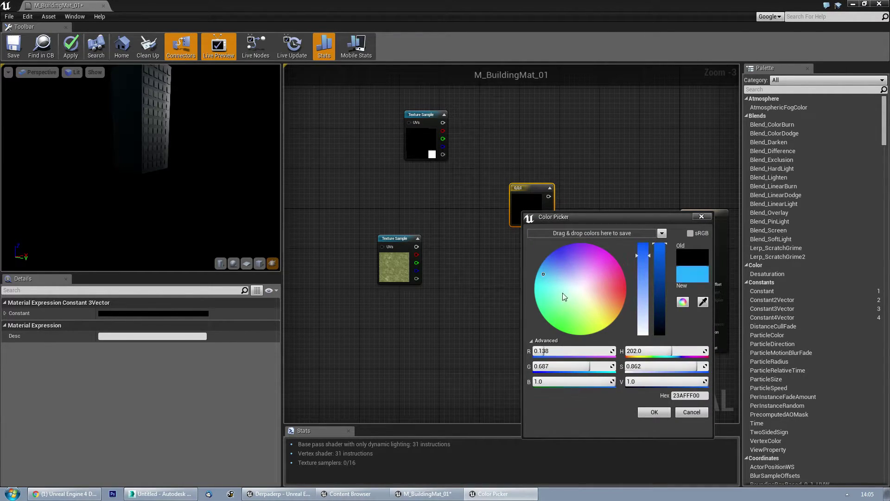
left_click(654, 412)
- Rearrange the graph so the blue constant sits above the mask Texture Sample
right_click_drag(552, 235, 458, 245)
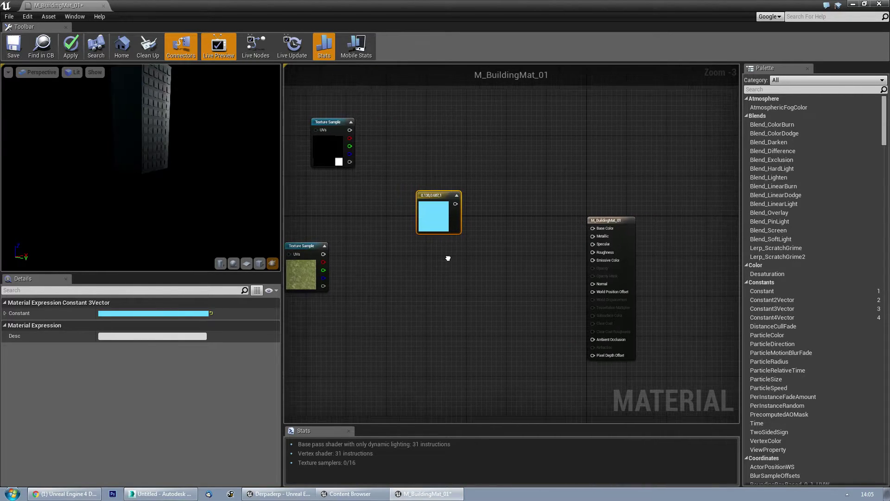
left_click_drag(429, 197, 413, 128)
left_click_drag(323, 120, 336, 174)
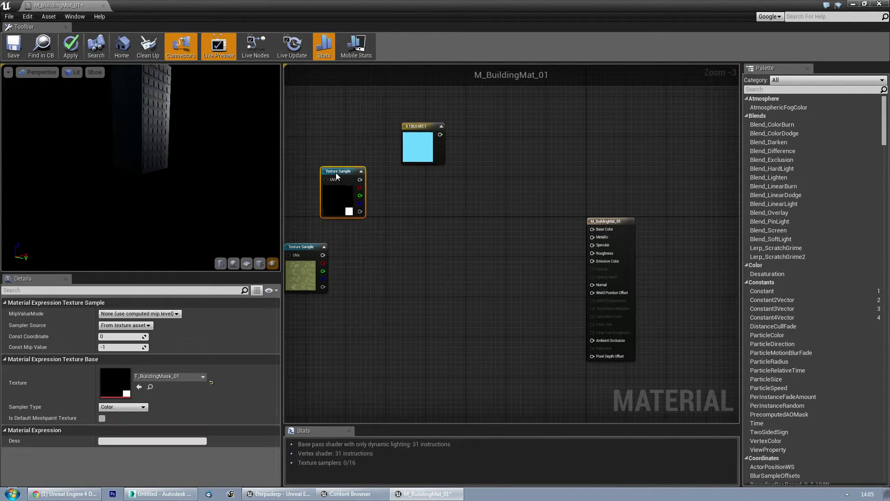
- Add a OneMinus node and connect the mask Texture Sample's combined color output to its input
left_click(760, 89)
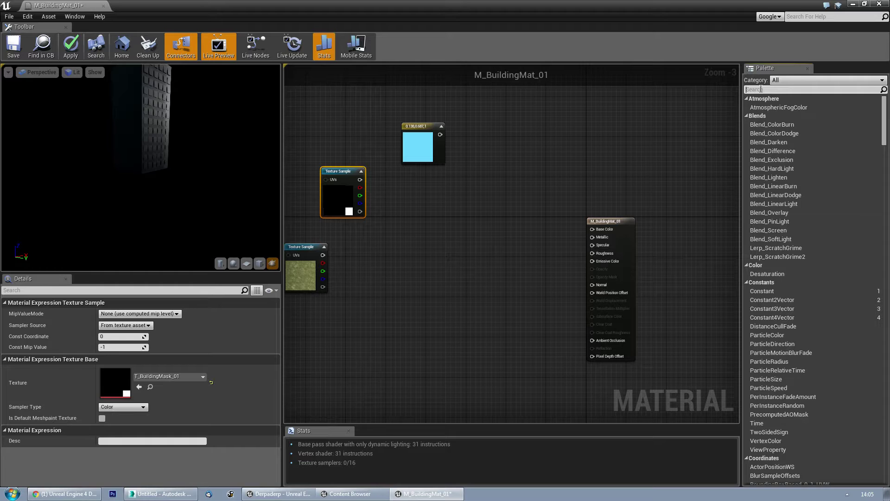
type("oneminus")
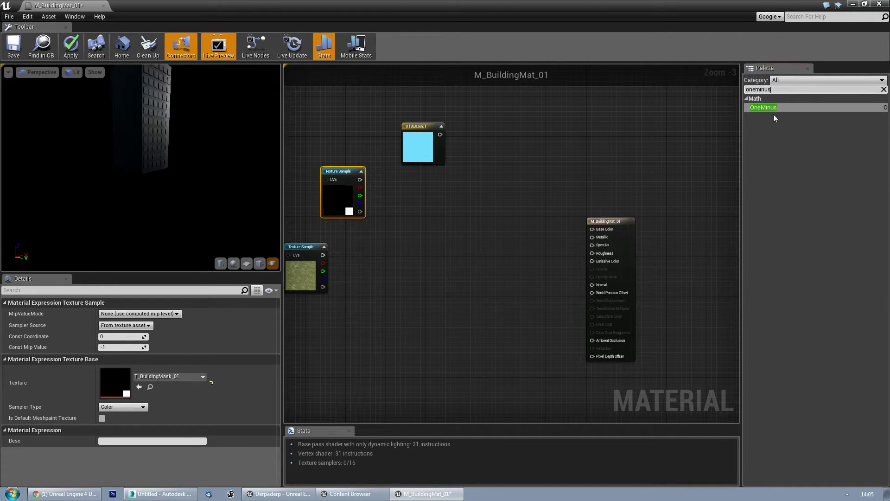
left_click(769, 108)
left_click_drag(432, 211, 431, 214)
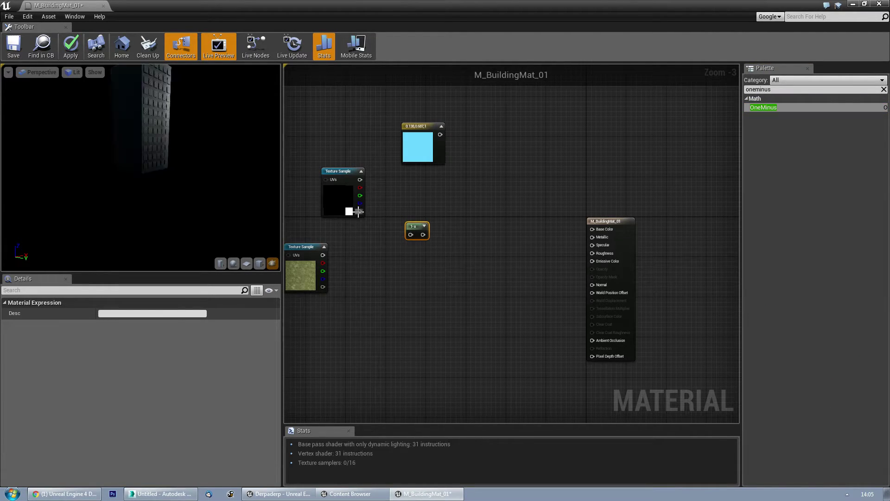
left_click_drag(359, 179, 410, 235)
- Multiply the blue constant by the OneMinus output and connect the Multiply result to the material's Base Color
scroll(430, 269, "up", 1)
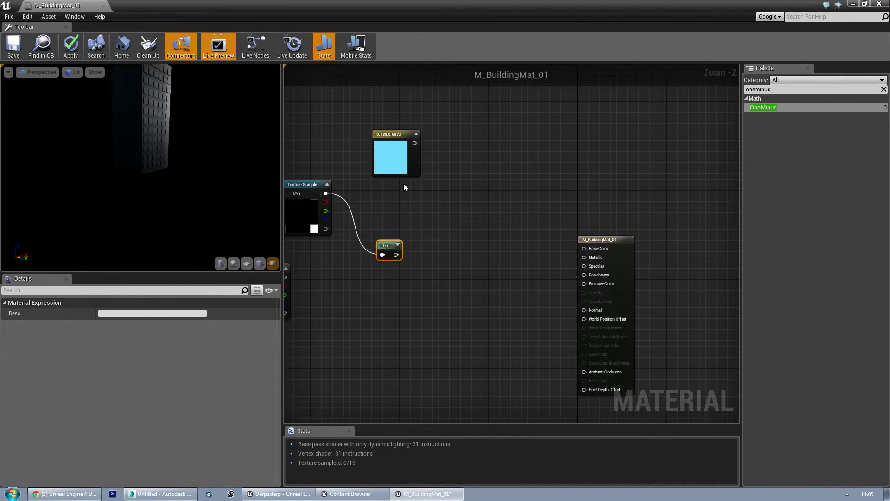
left_click(447, 220)
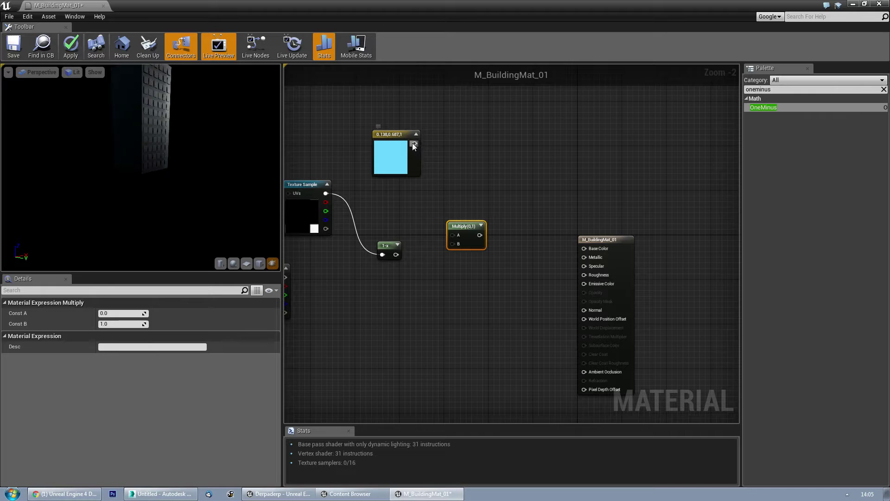
left_click_drag(414, 143, 452, 235)
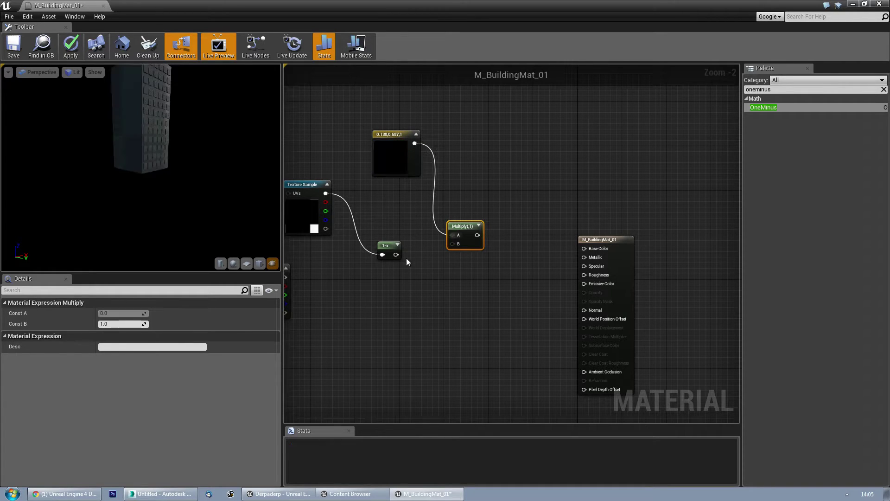
left_click_drag(396, 254, 584, 249)
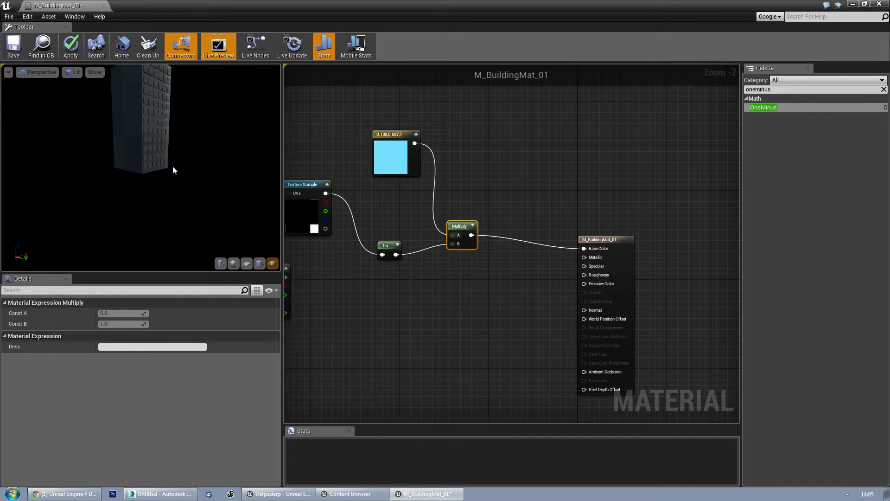
- Examine how the masked blue color maps onto the building's windows in the preview and review the mask Texture Sample
mouse_move(158, 163)
left_mouse_down()
mouse_move(137, 163)
mouse_move(152, 162)
left_mouse_up()
right_click_drag(152, 162, 152, 131)
middle_click_drag(152, 131, 160, 226)
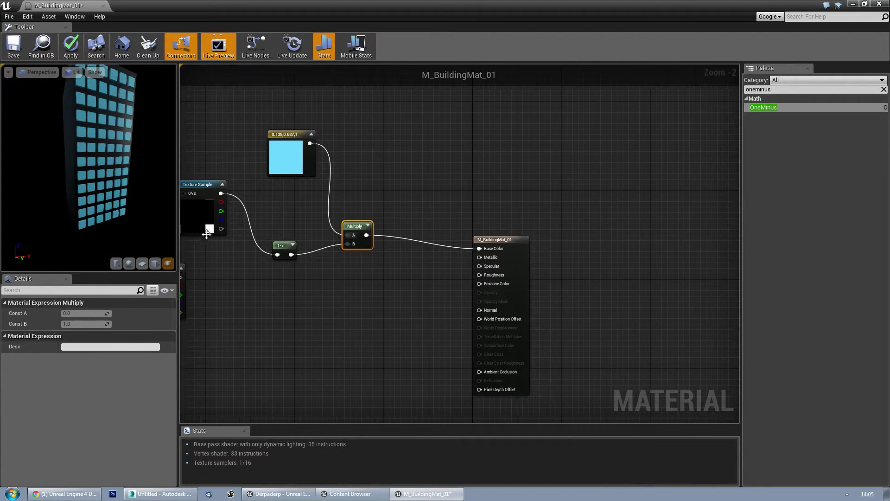
right_click_drag(207, 235, 389, 288)
scroll(331, 243, "up", 2)
left_click_drag(73, 174, 203, 210)
left_click(356, 325)
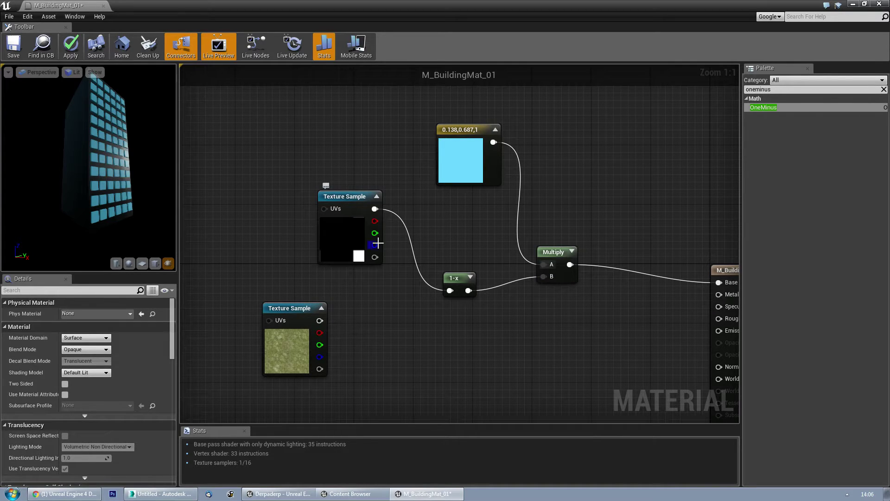
left_click_drag(351, 195, 349, 200)
mouse_move(96, 158)
left_mouse_down()
mouse_move(116, 159)
mouse_move(100, 158)
left_mouse_up()
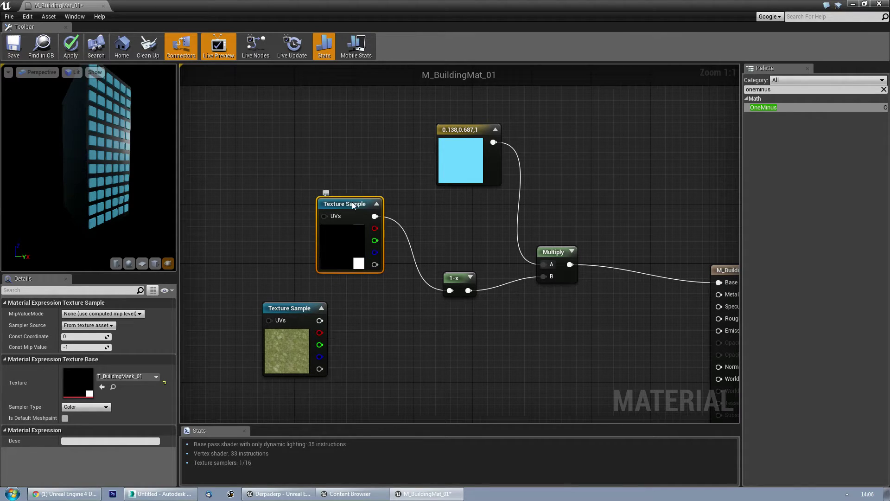
left_click_drag(361, 204, 339, 197)
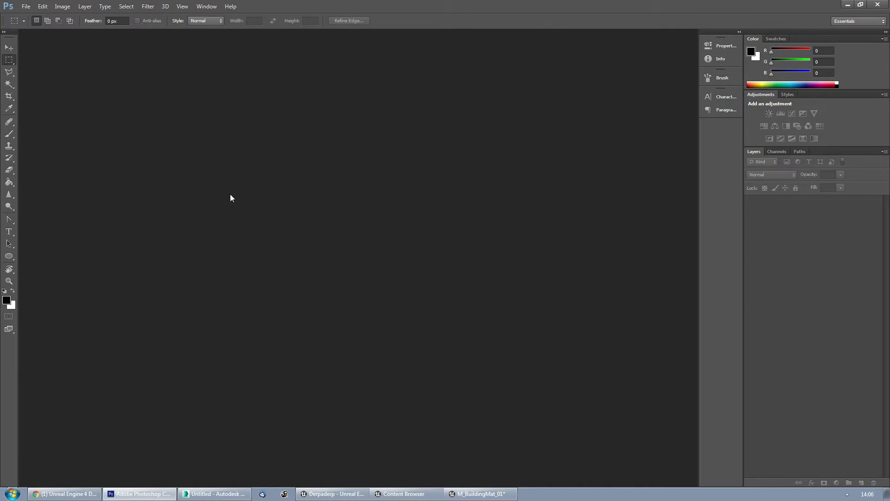
- Switch to Photoshop, create a new square grayscale document and fill its background with black
left_click(26, 6)
left_click(37, 15)
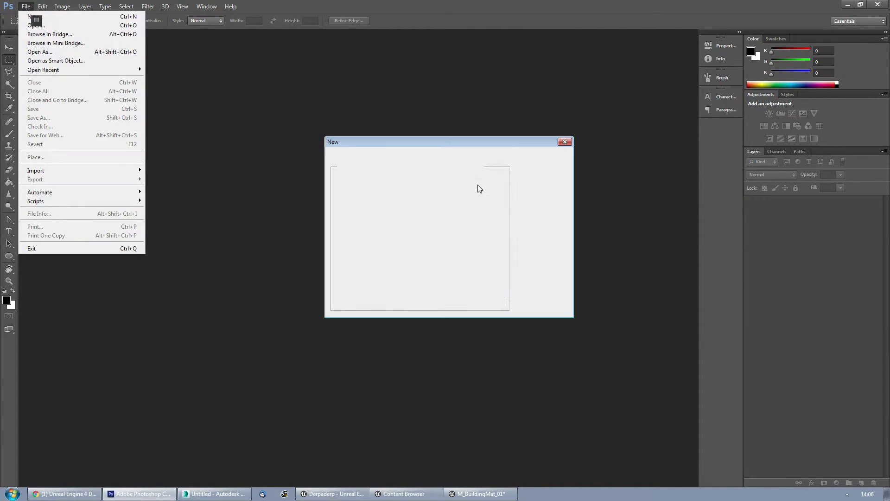
left_click(534, 155)
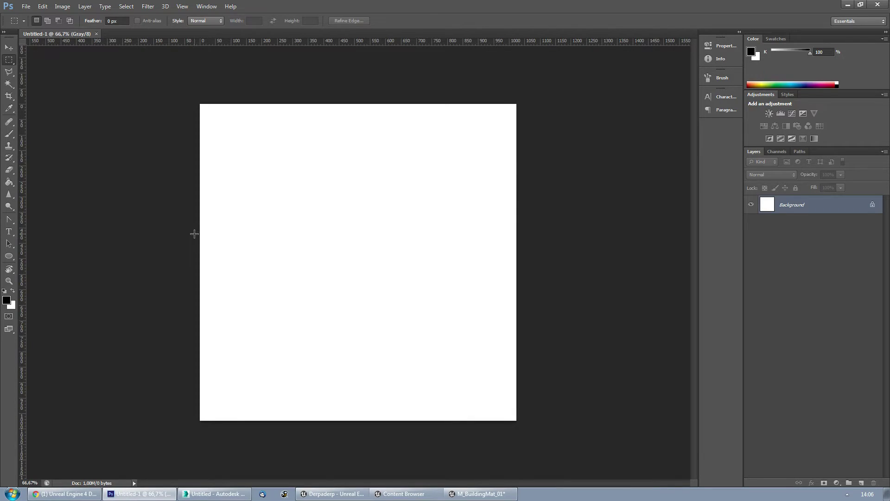
key("alt+BackSpace")
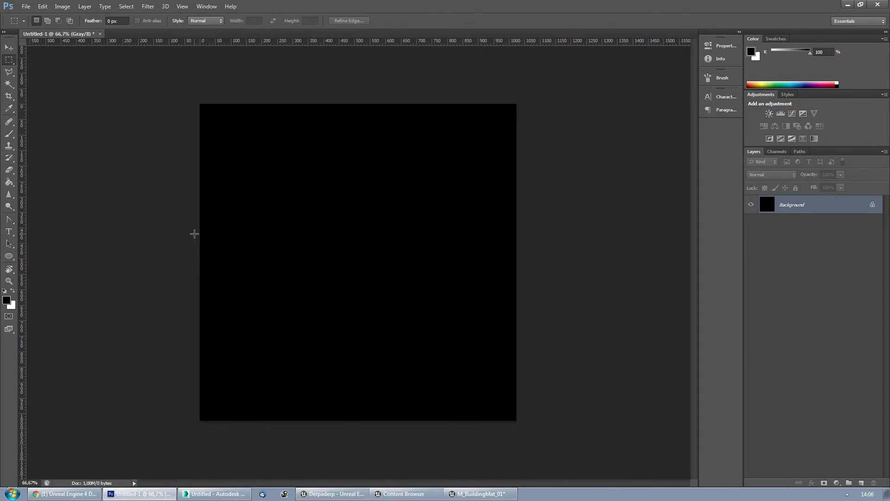
- Convert the black document's color mode from grayscale to RGB Color
left_click(777, 152)
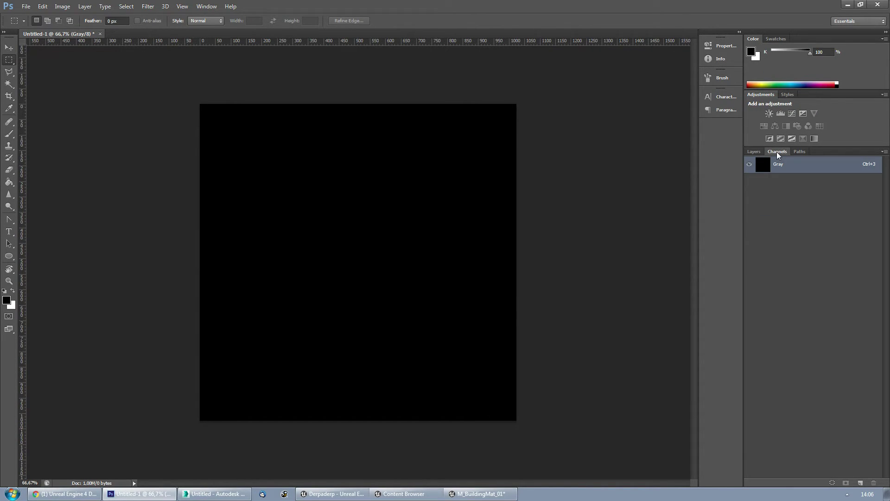
left_click(62, 6)
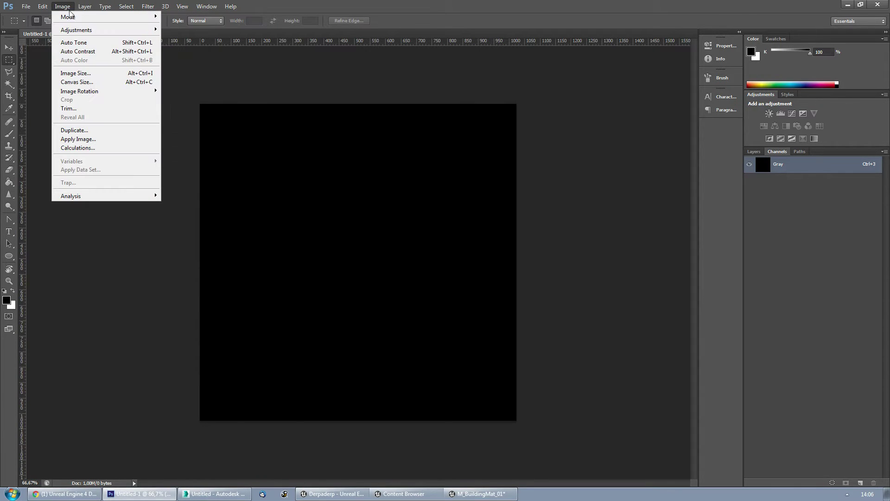
mouse_move(84, 18)
left_click(187, 52)
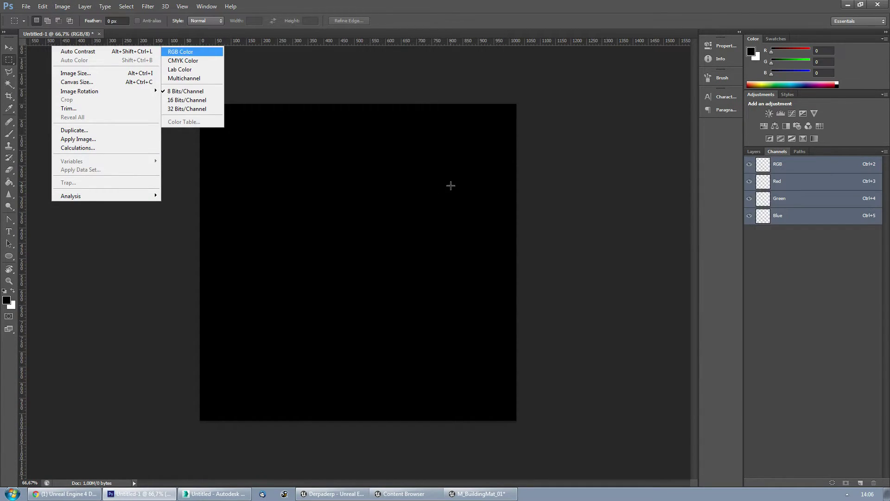
- View the document's green and blue channels individually and return to its layers
left_click(787, 198)
left_click(788, 216)
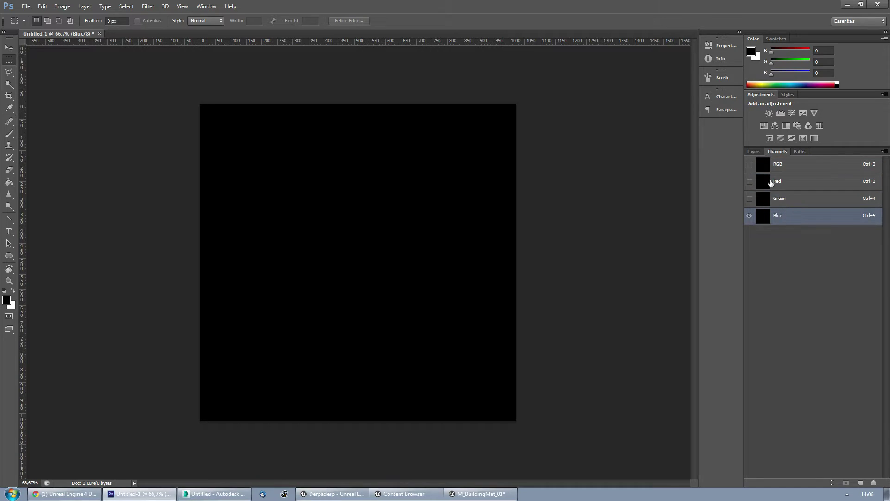
left_click(753, 151)
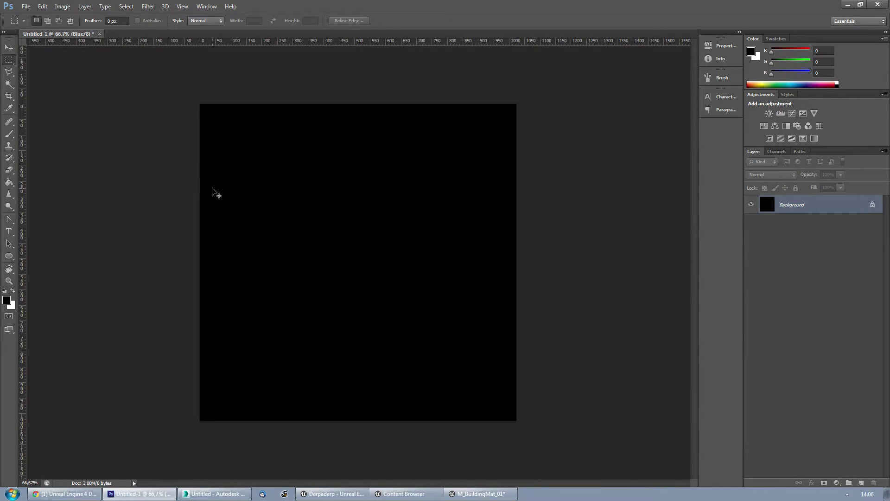
- Create three new 1024 by 1024 pixel grayscale documents, adding a black-filled layer to the second one
key("ctrl+a")
key("ctrl+n")
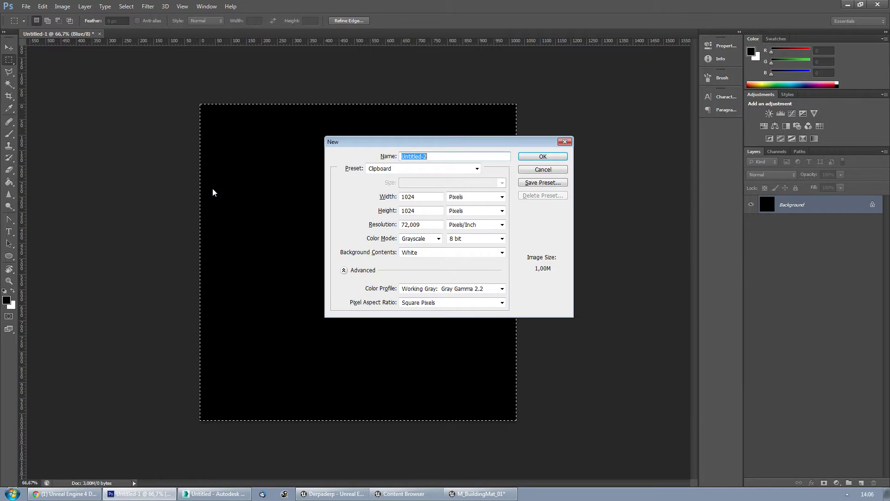
key("Return")
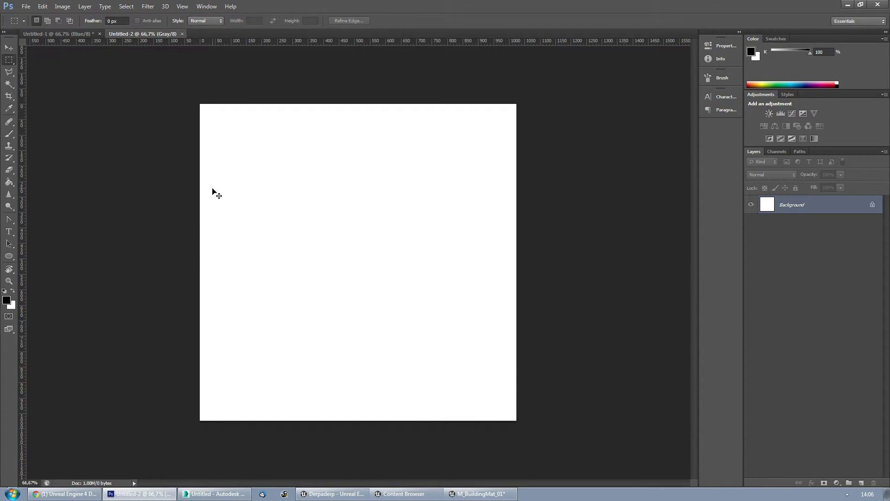
key("ctrl+n")
key("Return")
key("ctrl+shift+alt+n")
key("alt+BackSpace")
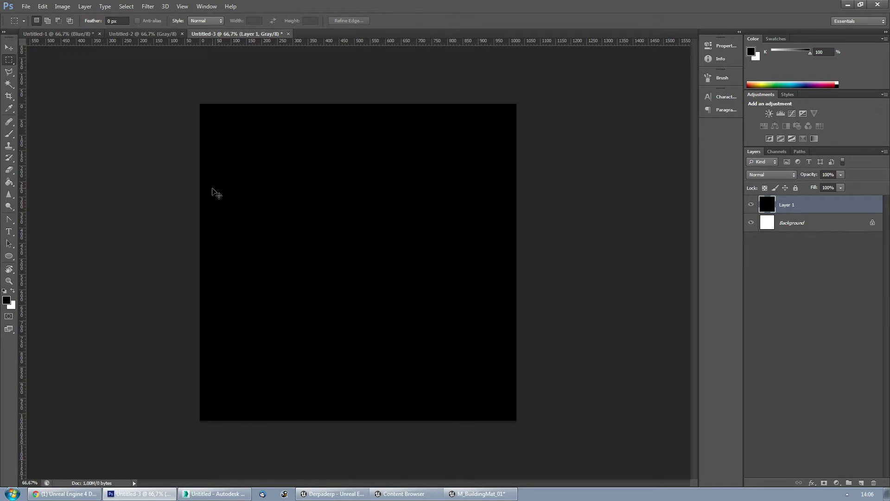
key("ctrl+n")
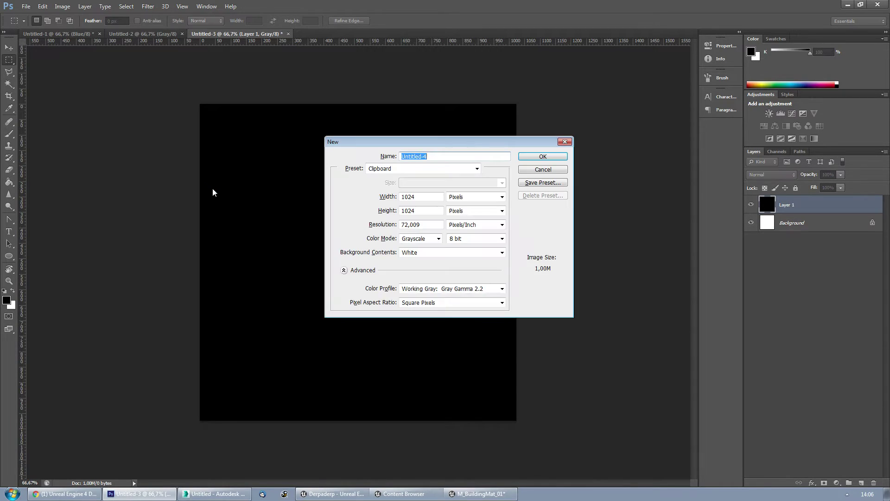
key("Return")
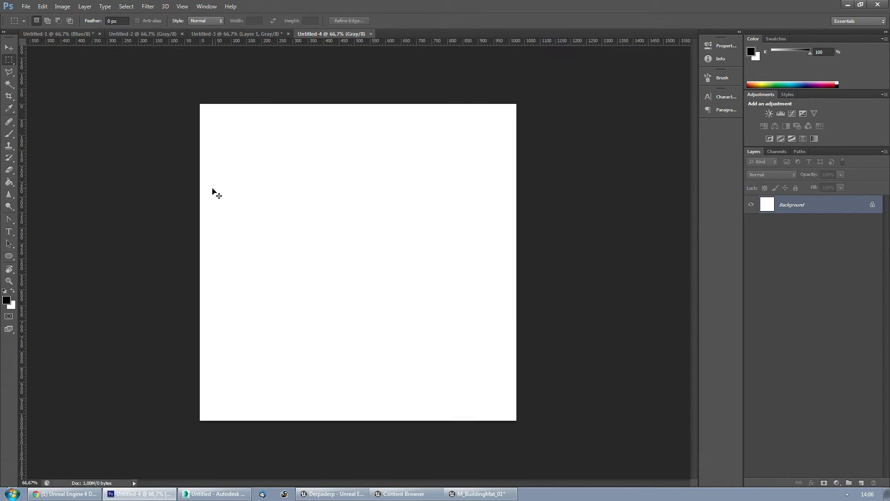
- Fill Untitled-2 with black and paint a large white blob across its upper half with a soft 108 px brush
left_click(137, 34)
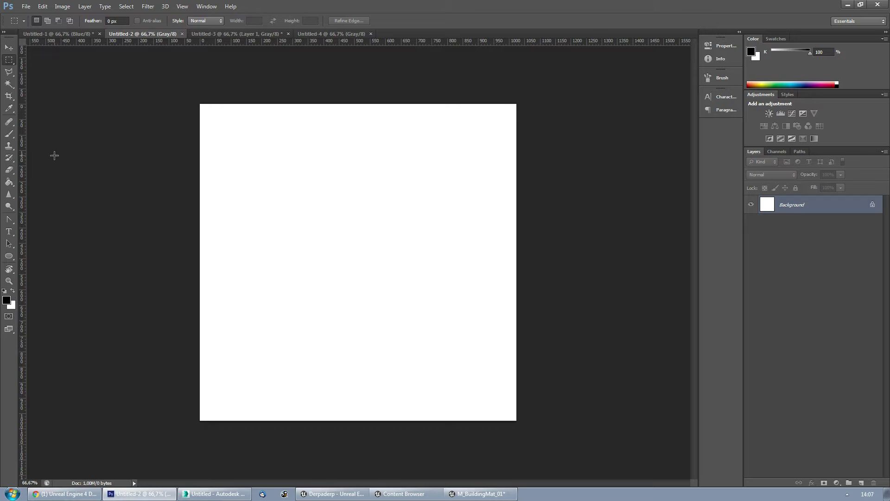
key("alt+BackSpace")
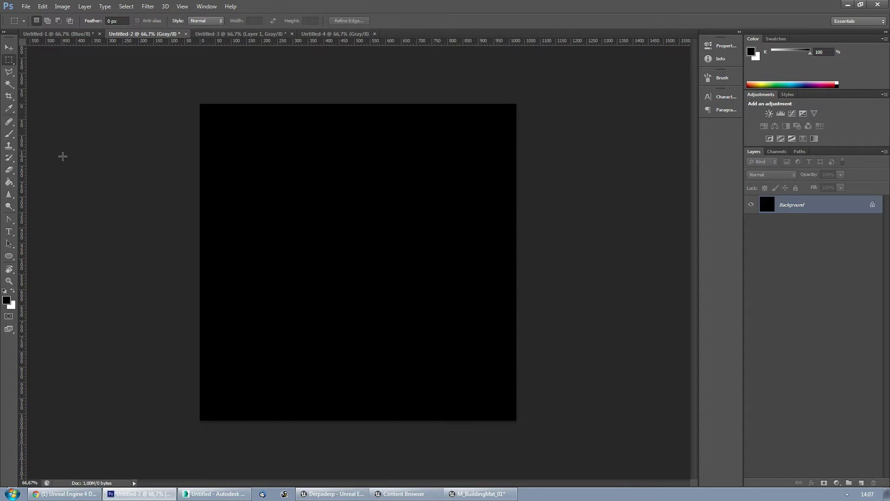
left_click(13, 291)
left_click(9, 133)
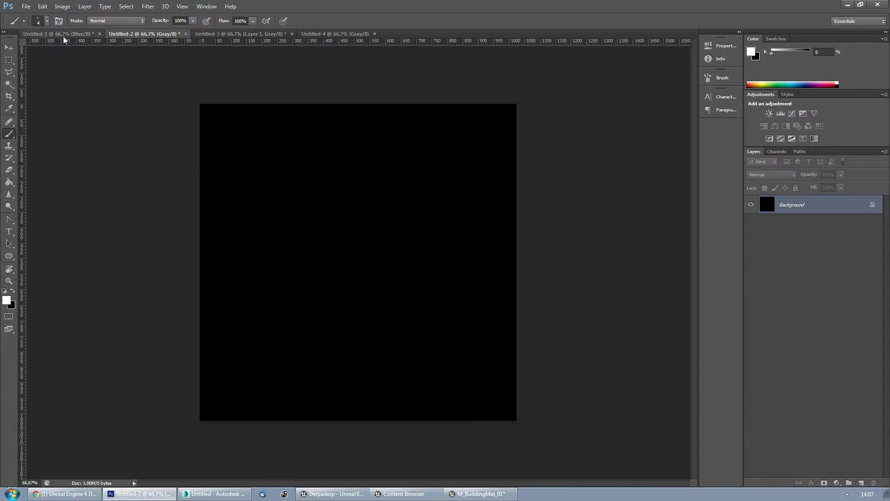
left_click(46, 21)
left_click(61, 49)
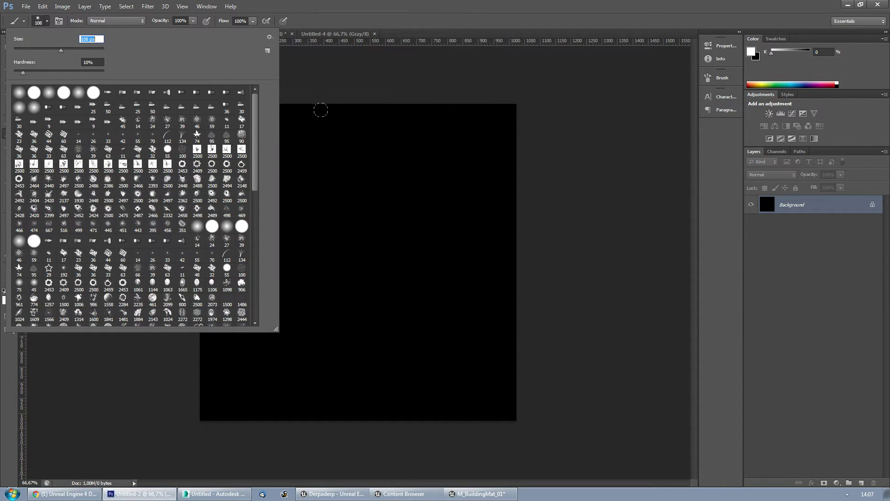
key("Return")
mouse_move(260, 136)
left_mouse_down()
mouse_move(338, 167)
mouse_move(394, 175)
mouse_move(367, 175)
mouse_move(364, 163)
mouse_move(320, 146)
mouse_move(378, 347)
mouse_move(316, 334)
mouse_move(357, 346)
left_mouse_up()
- Paint a wide white shape across the lower part of Untitled-3
left_click(216, 36)
key("ctrl+z")
mouse_move(274, 349)
left_mouse_down()
mouse_move(343, 346)
mouse_move(332, 329)
mouse_move(266, 302)
mouse_move(420, 327)
left_mouse_up()
- Invert Untitled-4 to black and paint a small white blob near the canvas's right edge
left_click(324, 34)
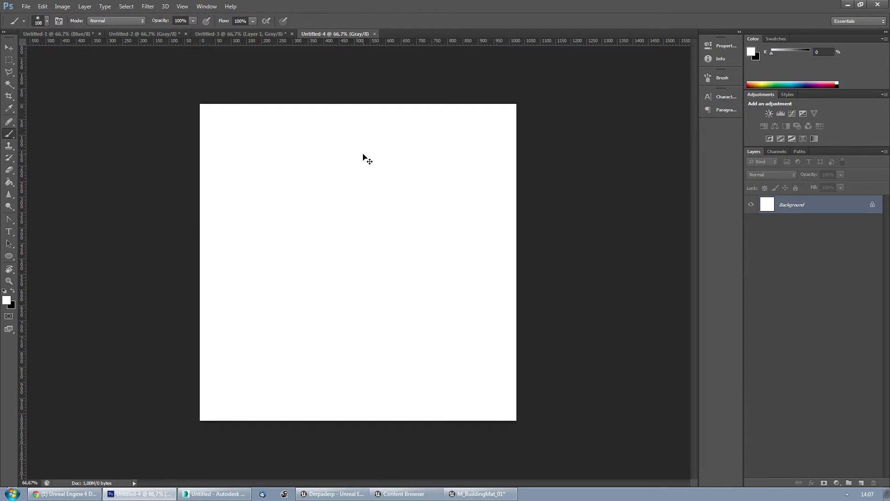
key("ctrl+i")
mouse_move(480, 233)
left_mouse_down()
mouse_move(456, 239)
mouse_move(452, 183)
mouse_move(461, 204)
mouse_move(466, 178)
left_mouse_up()
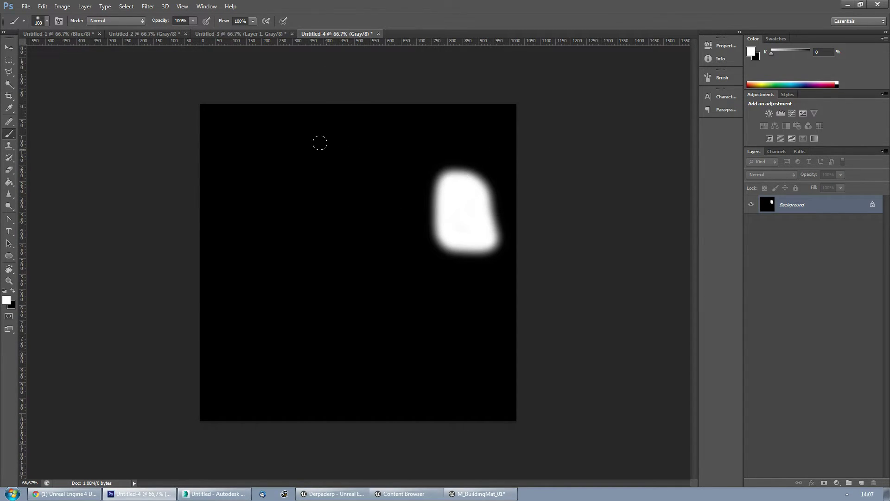
- Copy the whole painted image from Untitled-2 and paste it into the Red channel of Untitled-1
left_click(238, 33)
left_click(144, 33)
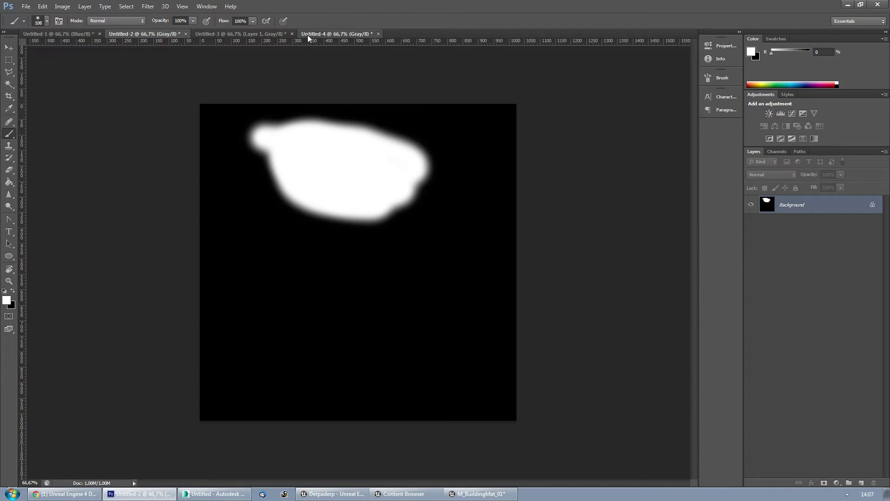
left_click(306, 34)
left_click(175, 34)
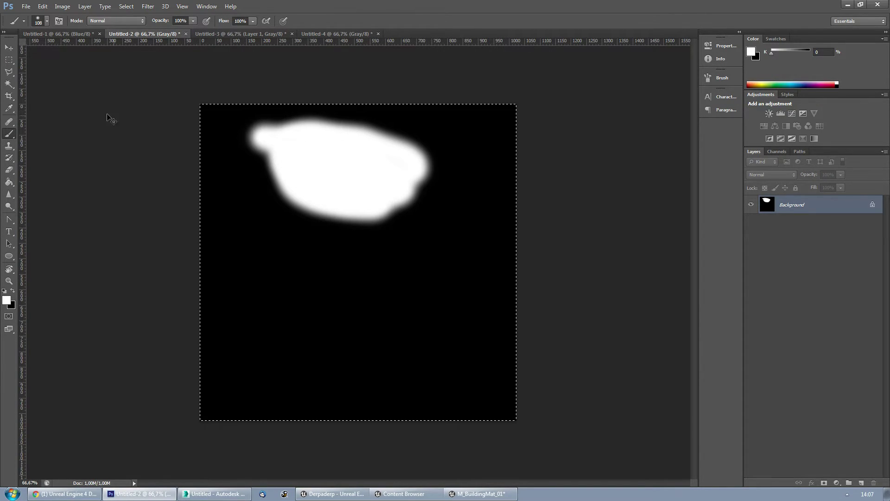
left_click(56, 33)
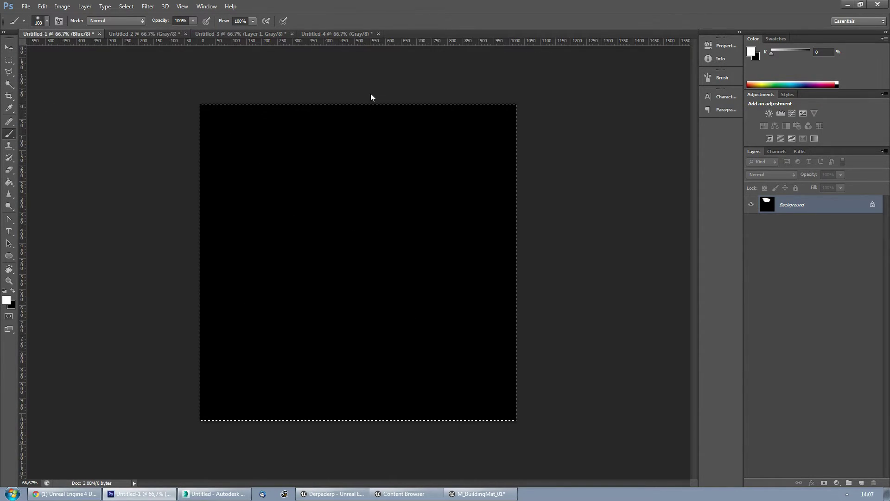
left_click(786, 152)
left_click(786, 181)
key("ctrl+v")
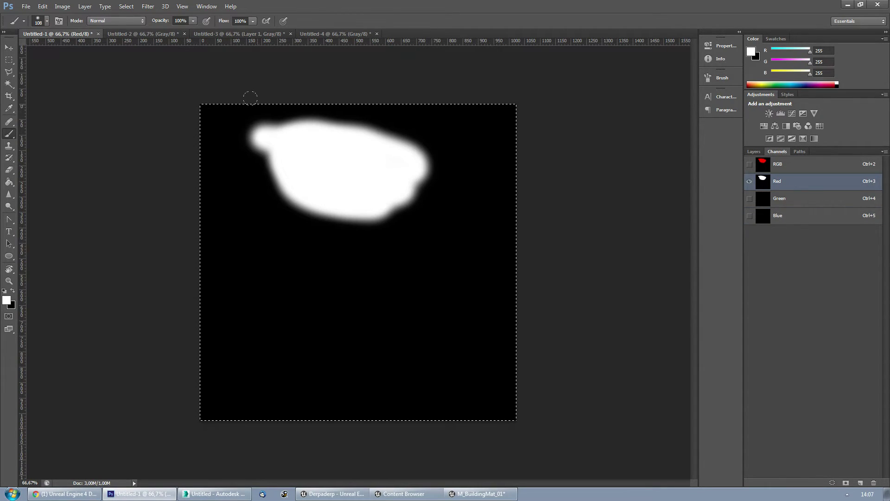
- Copy the painted image from Untitled-3 and paste it into the Green channel of Untitled-1
left_click(210, 35)
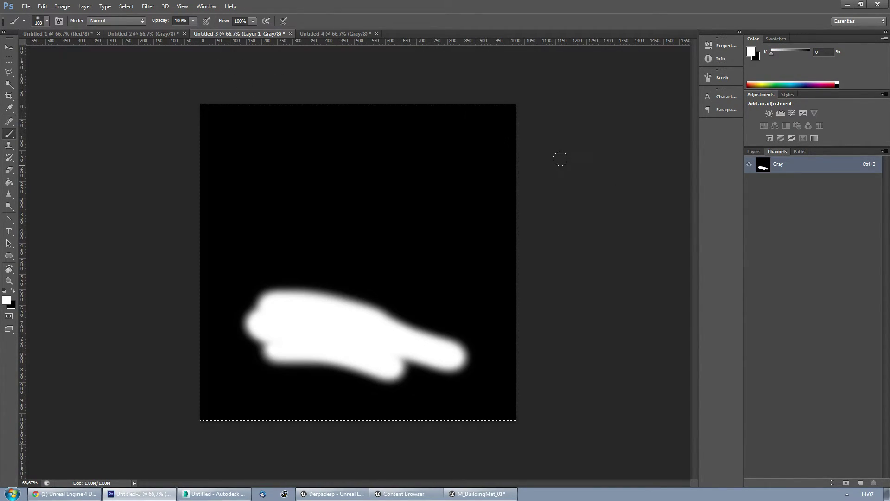
key("ctrl+c")
left_click(57, 34)
left_click(779, 200)
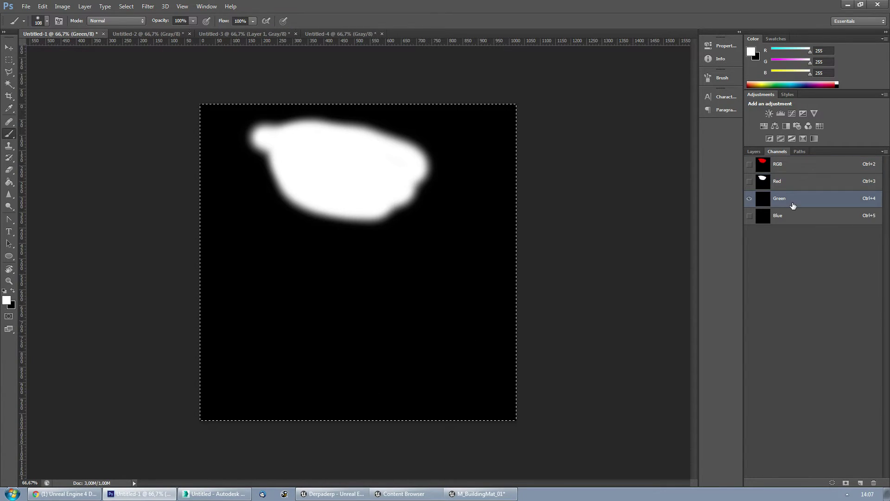
key("ctrl+v")
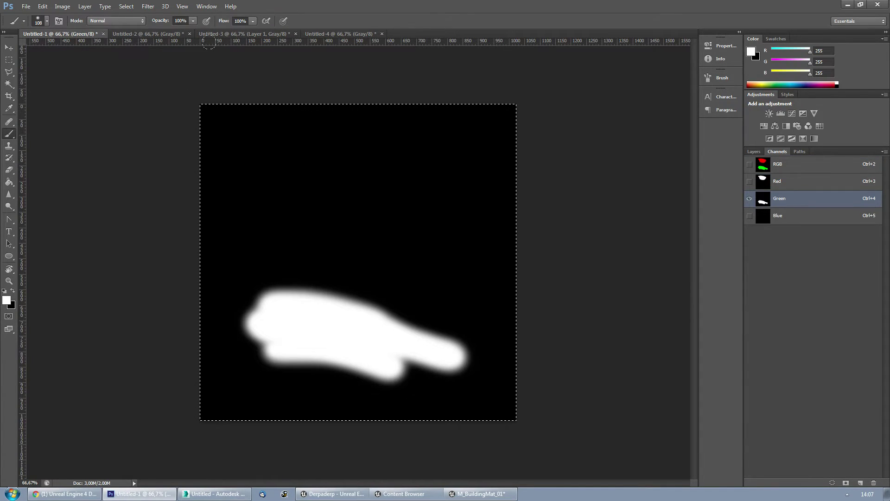
- Copy the painted image from Untitled-4 and paste it into the Blue channel of Untitled-1
left_click(324, 33)
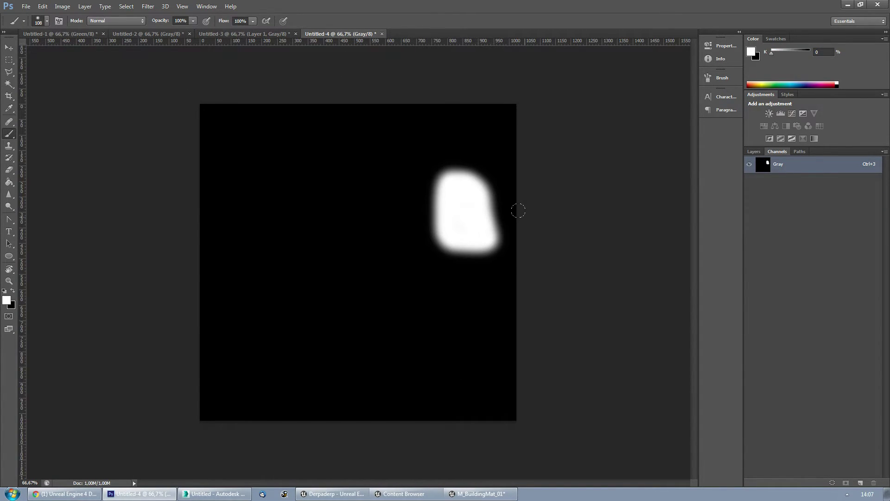
left_click(53, 34)
left_click(749, 216)
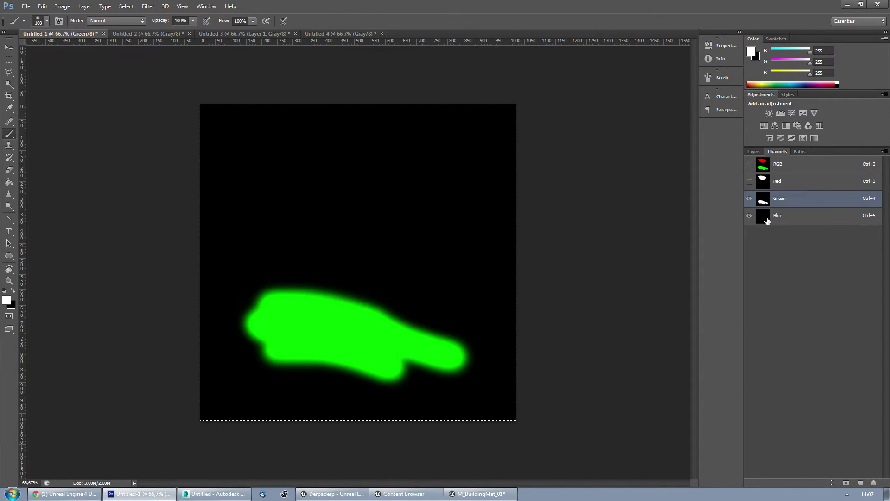
left_click(787, 218)
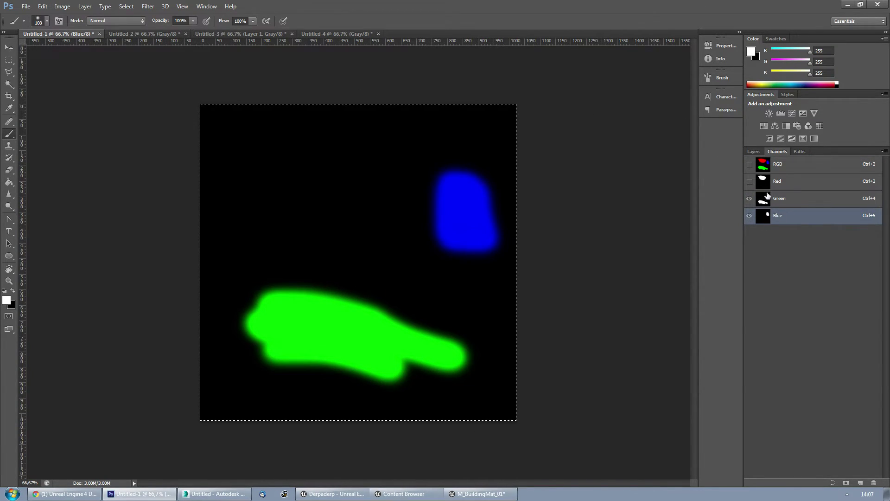
- Show the Red channel together with Green and Blue, selecting the Green and Blue channels in turn
left_click(749, 182)
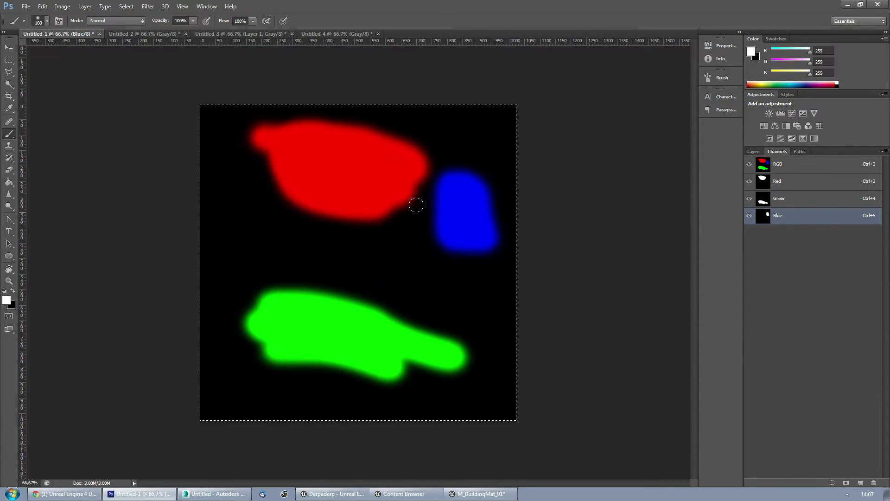
left_click(786, 206)
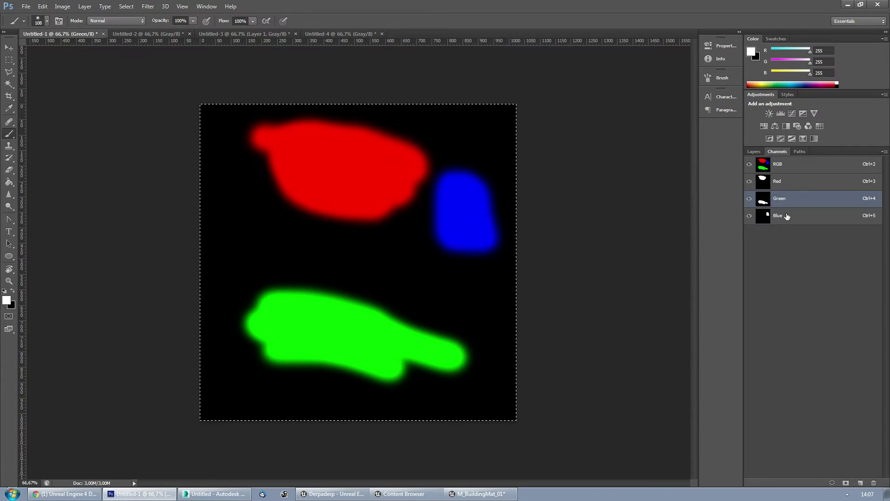
left_click(786, 217)
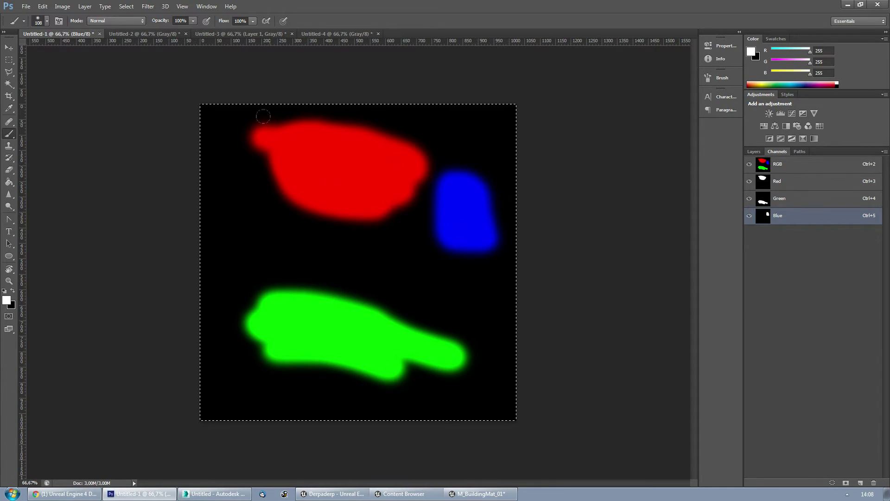
- Switch to the Unreal Engine material editor and move the moss Texture Sample away from the mask nodes
left_click(847, 4)
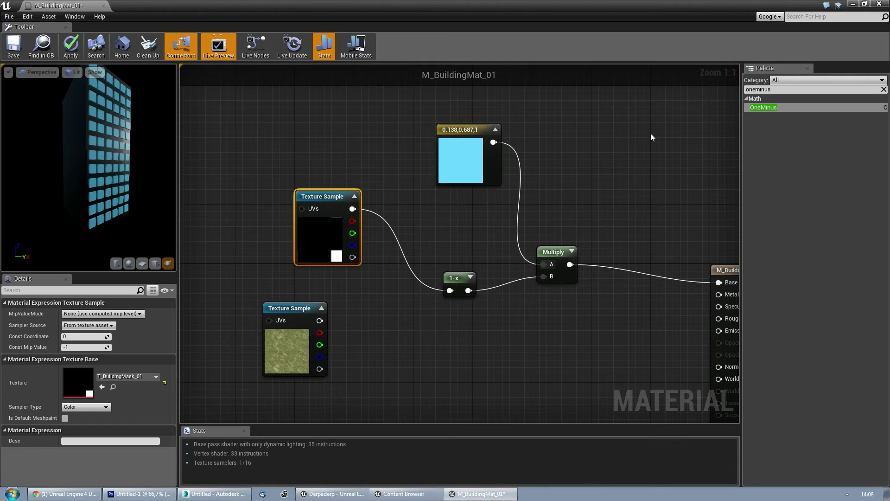
right_click_drag(410, 335, 384, 322)
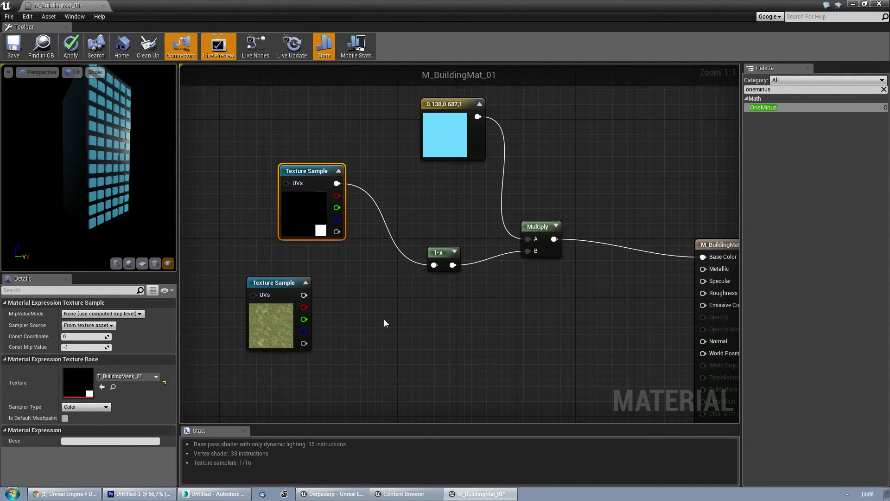
right_click_drag(476, 330, 489, 268)
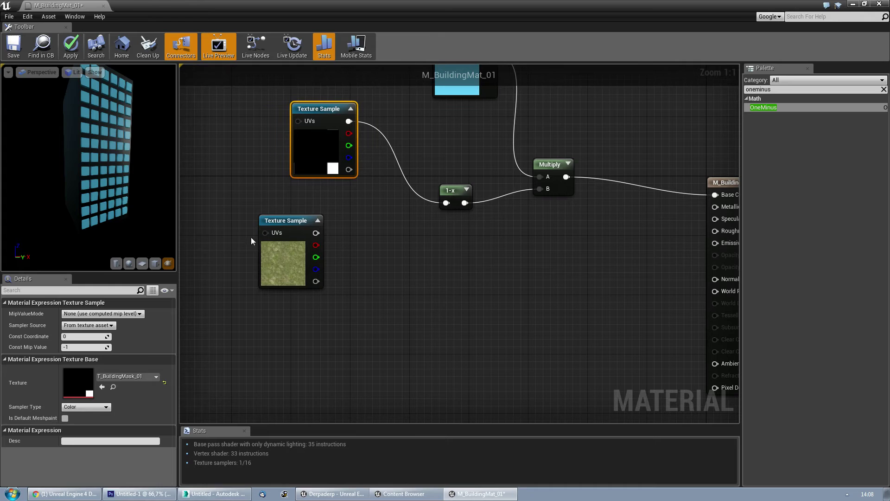
left_click_drag(277, 220, 235, 241)
right_click_drag(372, 240, 445, 199)
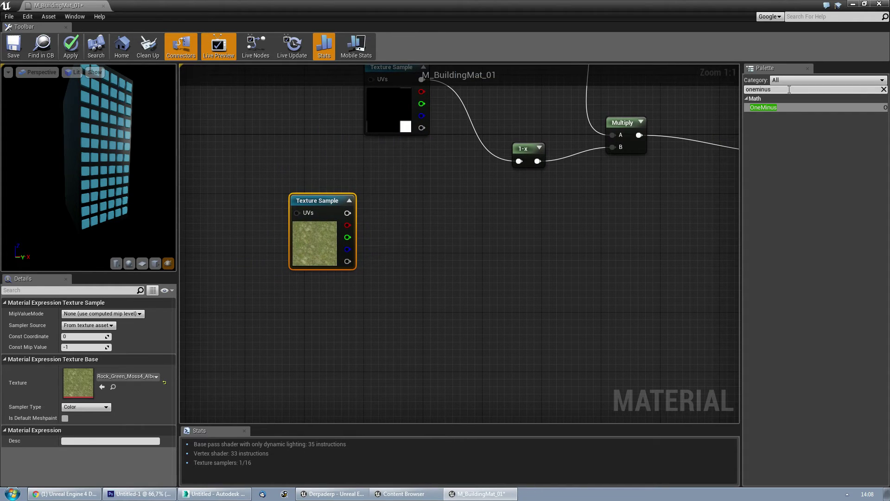
- Search the node palette for "worlda" and add a WorldAlignedTexture node to the graph
left_click_drag(786, 90, 717, 96)
type("worlda")
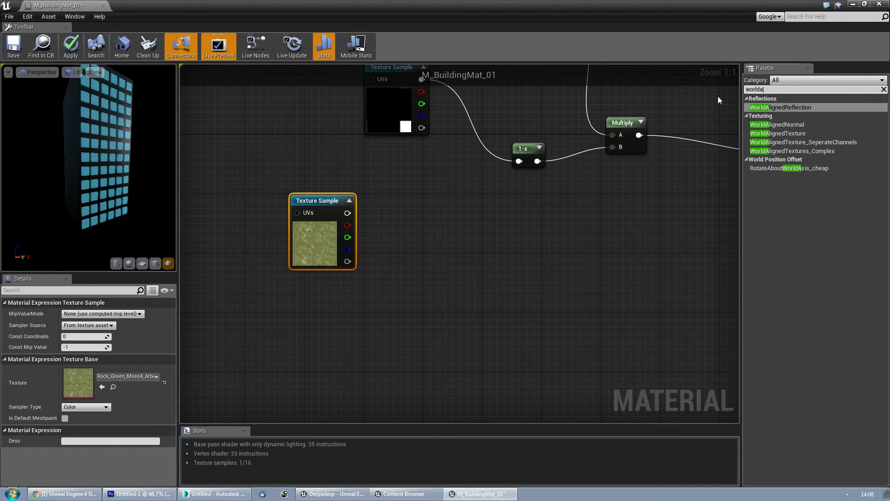
left_click(788, 133)
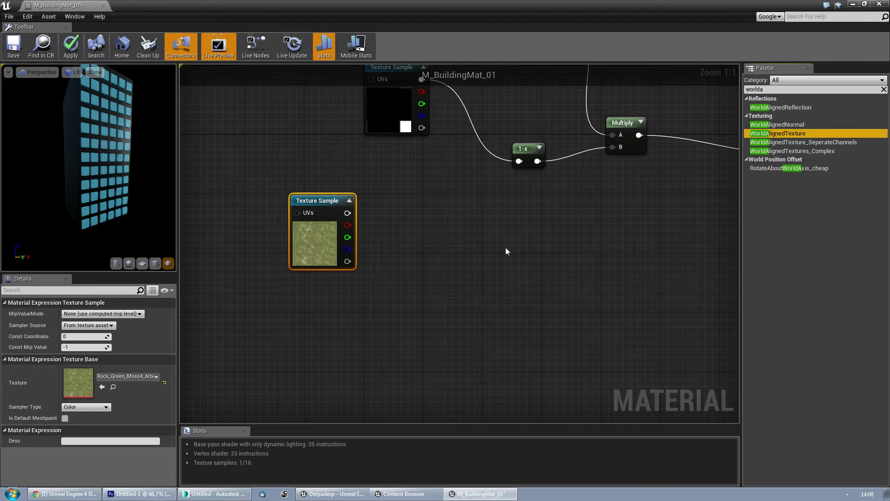
left_click(507, 251)
left_click(780, 125)
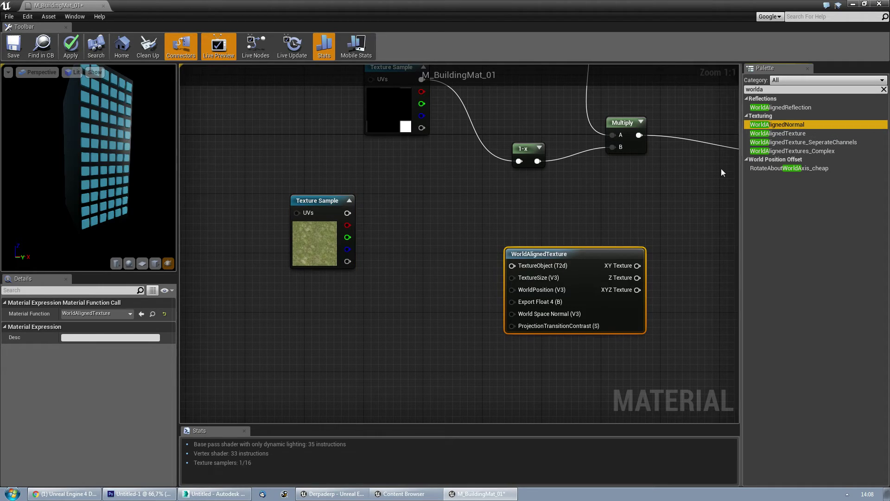
left_click(553, 222)
- Arrange the moss Texture Sample and the WorldAlignedTexture node side by side below the mask nodes
left_click_drag(323, 200, 271, 236)
right_click_drag(475, 236, 497, 233)
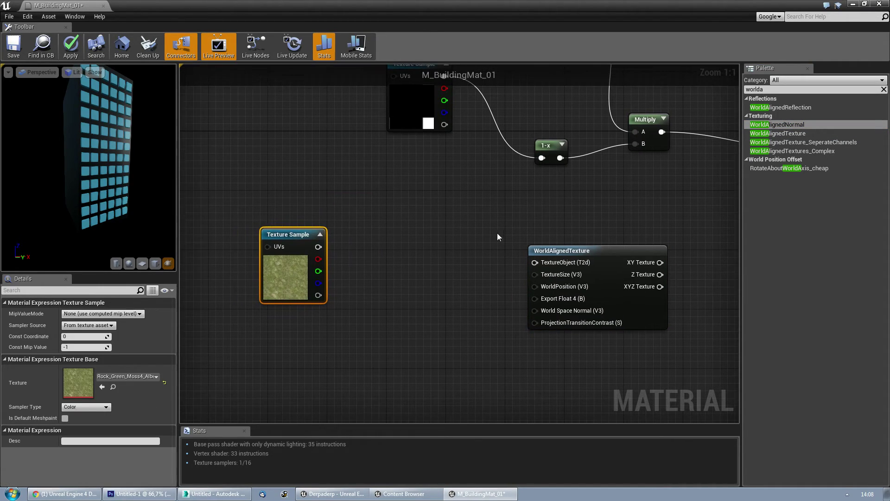
left_click_drag(556, 252, 414, 244)
- Convert the moss Texture Sample to a Texture Object and connect it to the WorldAlignedTexture's TextureObject input
right_click(287, 232)
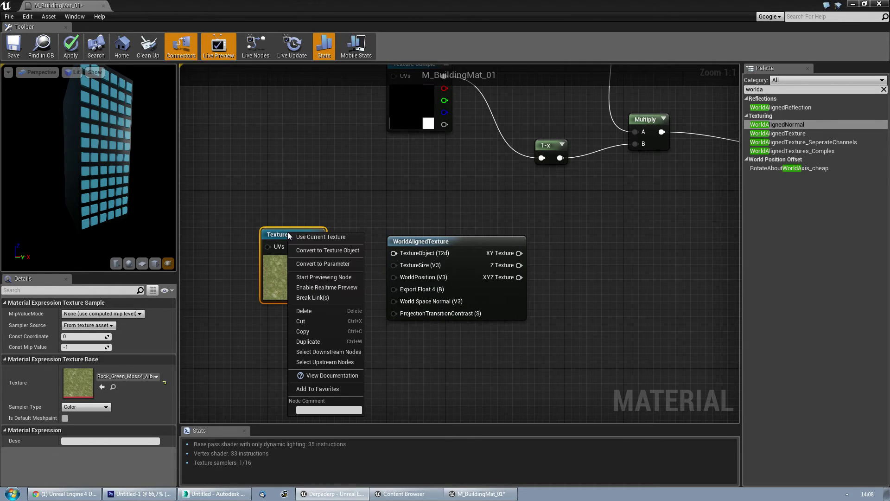
left_click(320, 252)
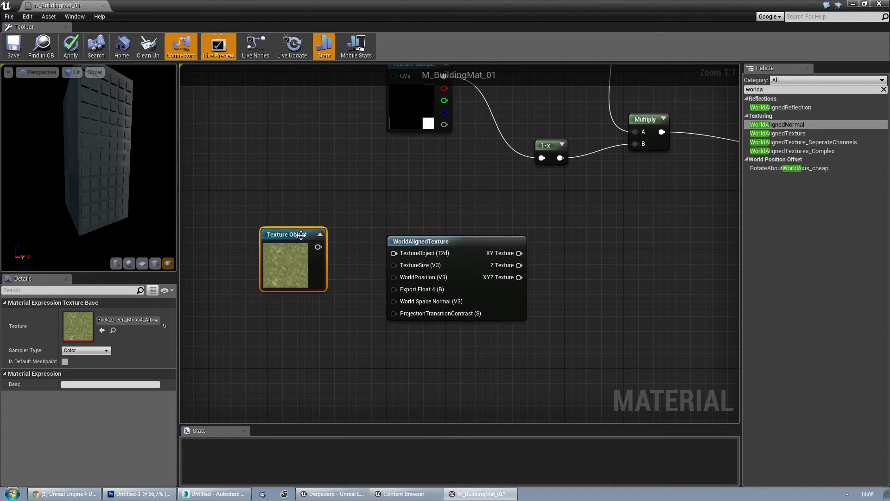
left_click_drag(304, 247, 391, 238)
left_click(254, 358)
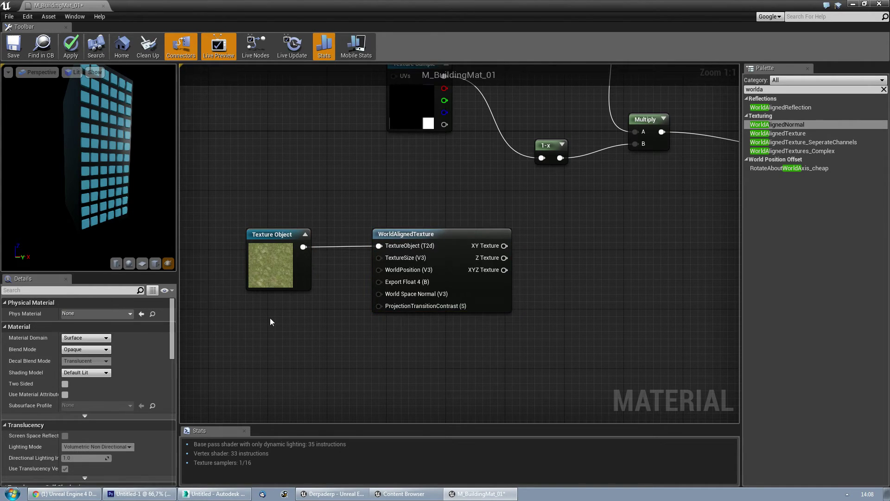
- Add a Constant node with the value 1024 and connect it to the WorldAlignedTexture's TextureSize input
left_click(270, 318)
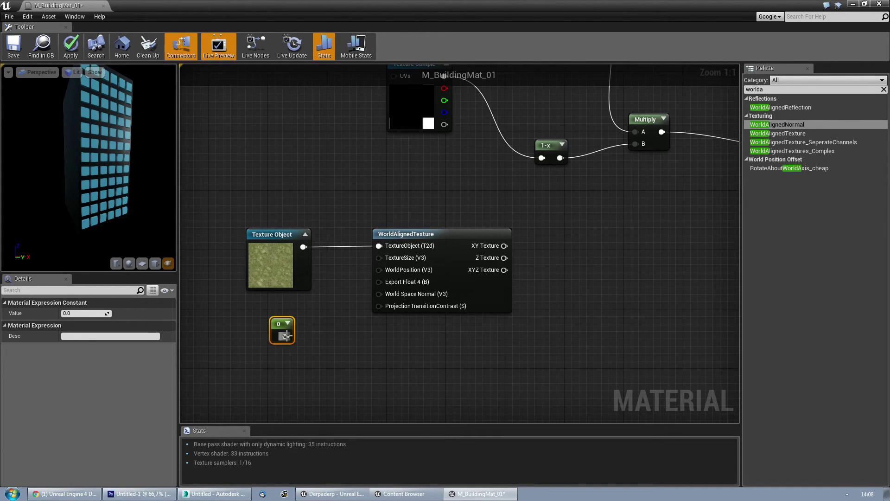
left_click_drag(286, 336, 379, 258)
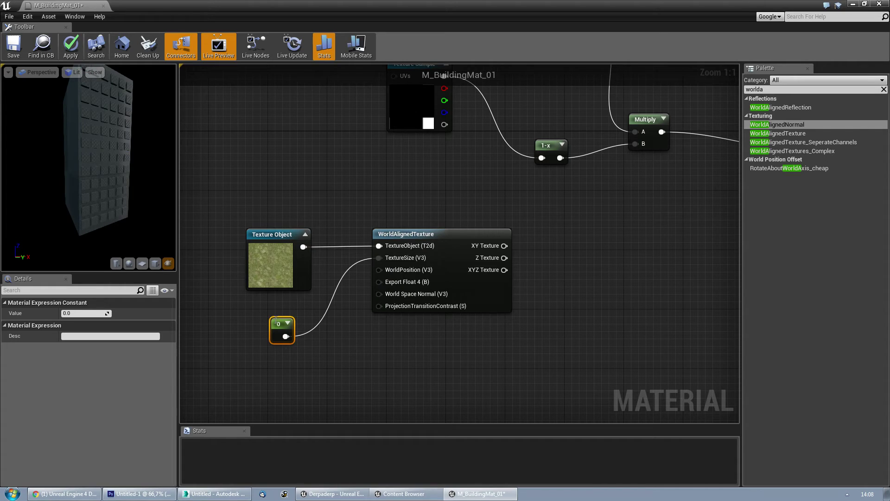
left_click(90, 314)
type("102")
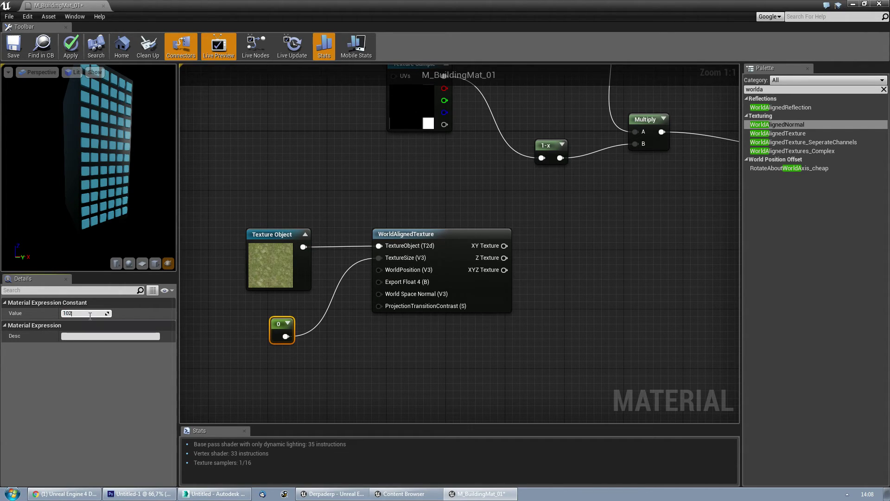
type("4")
key("Return")
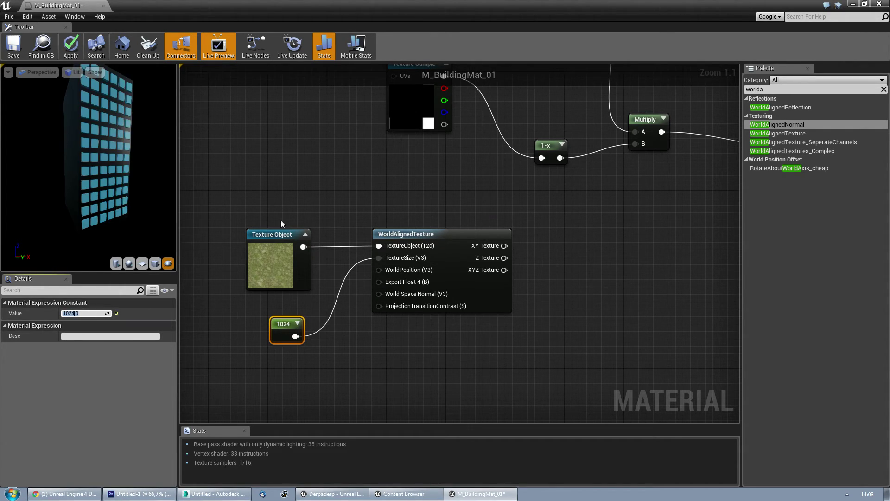
- Add a Multiply node with the mask Texture Sample feeding A and the WorldAlignedTexture's XYZ Texture output feeding B
right_click_drag(498, 188, 452, 212)
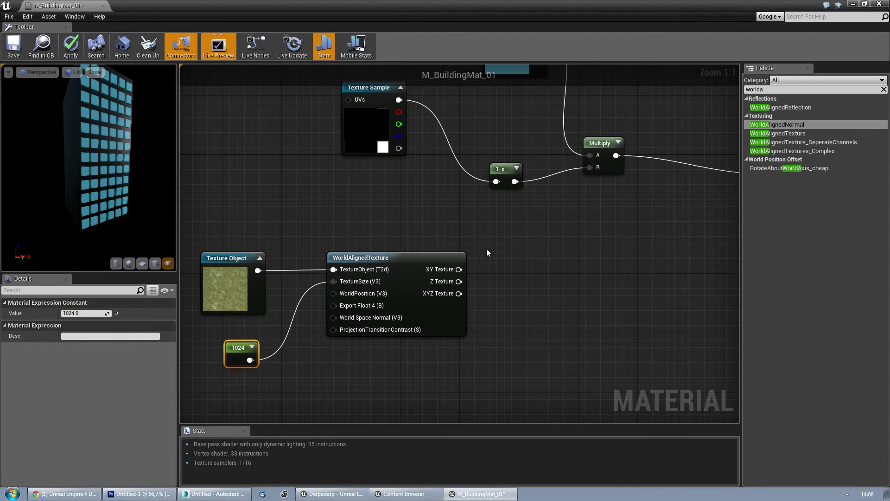
right_click_drag(486, 248, 457, 255)
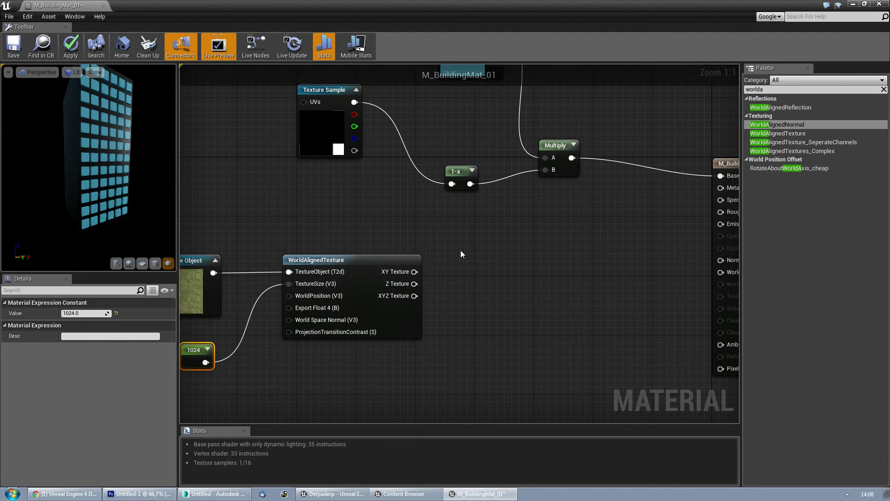
left_click(460, 250)
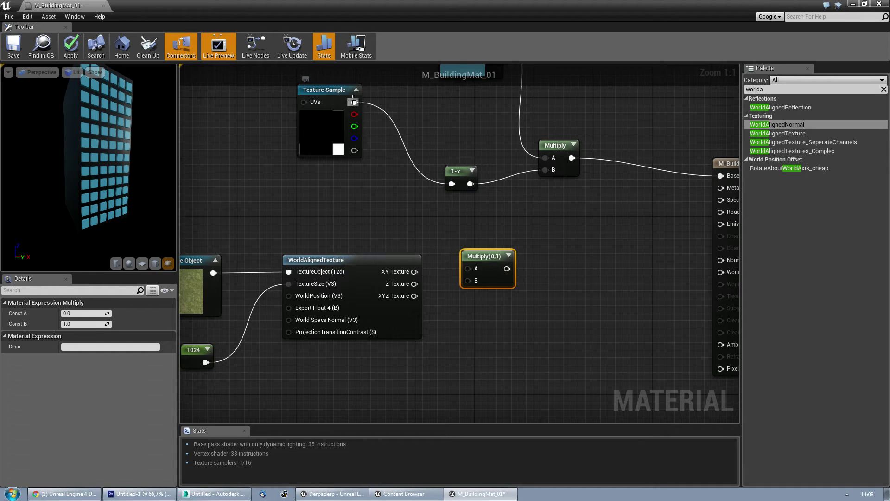
left_click_drag(354, 102, 467, 268)
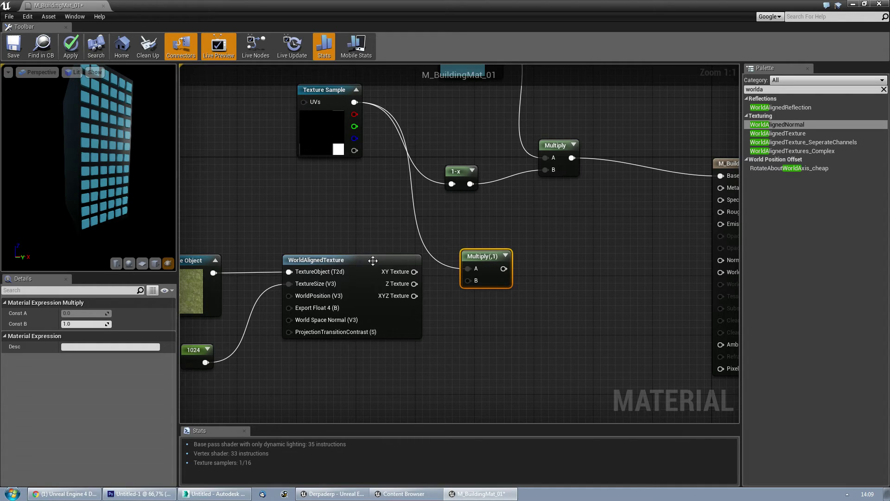
right_click_drag(197, 286, 243, 282)
right_click_drag(504, 252, 441, 251)
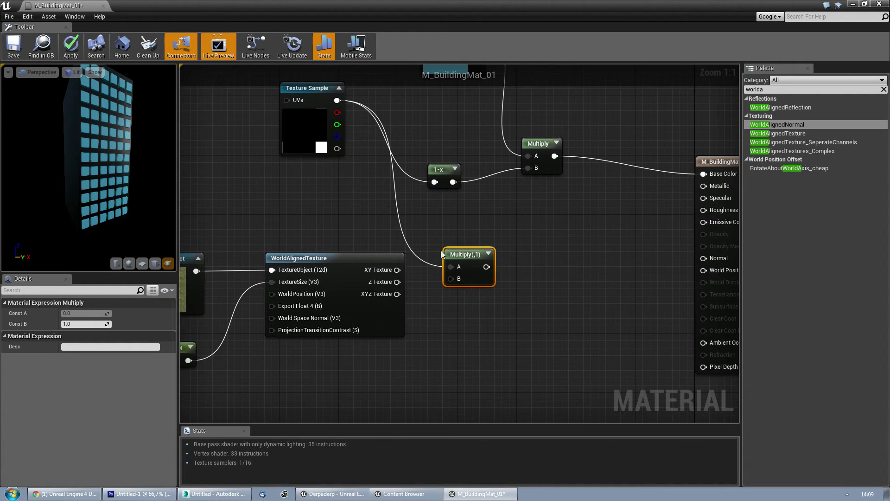
right_click_drag(249, 227, 298, 232)
right_click_drag(463, 278, 410, 273)
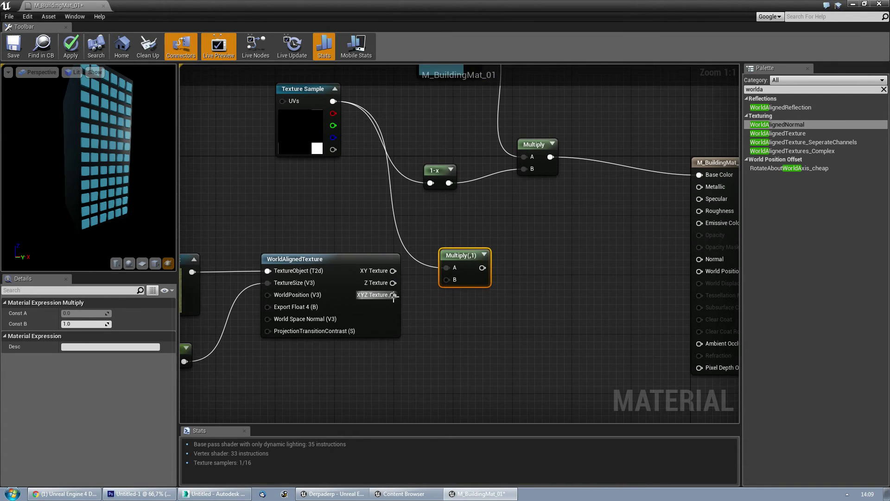
left_click_drag(393, 295, 446, 280)
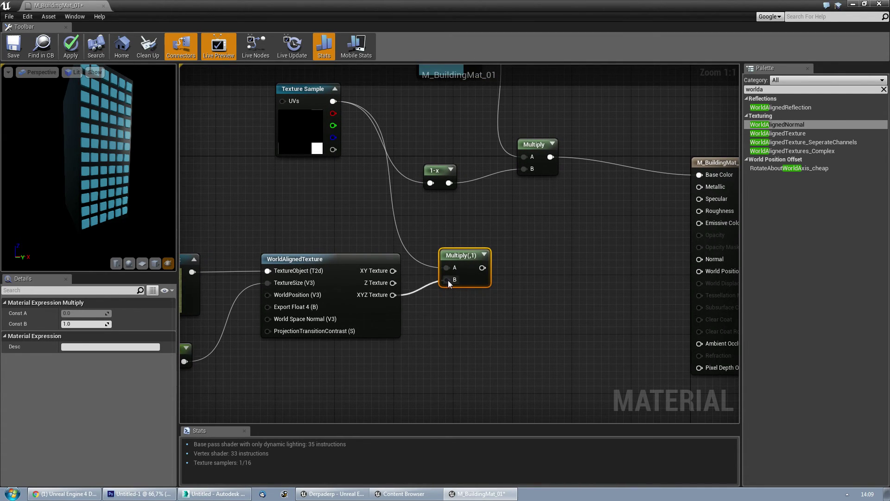
- Combine the outputs of both Multiply nodes with an Add node and connect the result to Base Color
right_click_drag(489, 253, 467, 285)
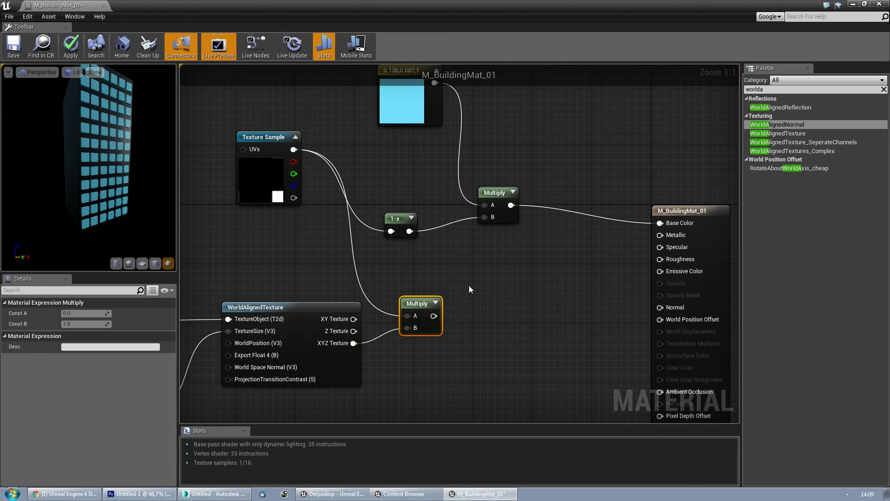
left_click(535, 276)
left_click_drag(511, 205, 543, 295)
left_click_drag(432, 316, 660, 223)
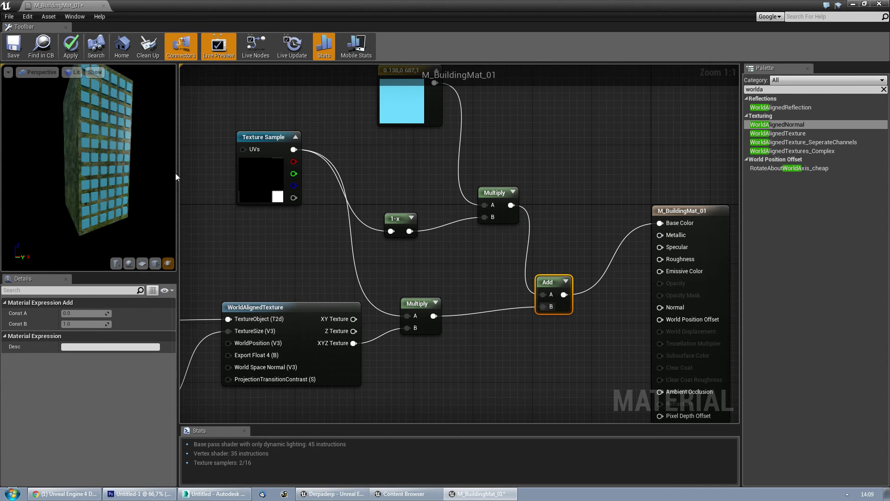
- Widen the preview viewport and examine the moss texture on the building's walls and top from several angles
left_click_drag(177, 173, 349, 173)
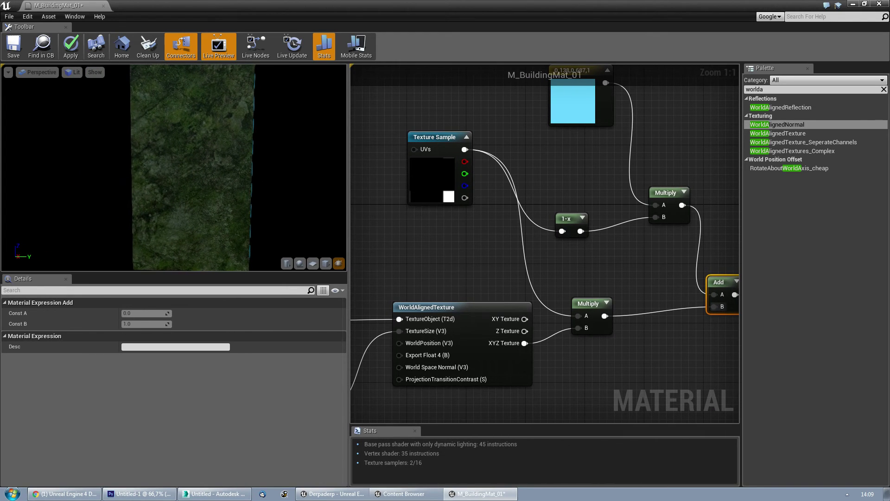
right_click_drag(185, 167, 185, 214)
left_click_drag(186, 167, 158, 116)
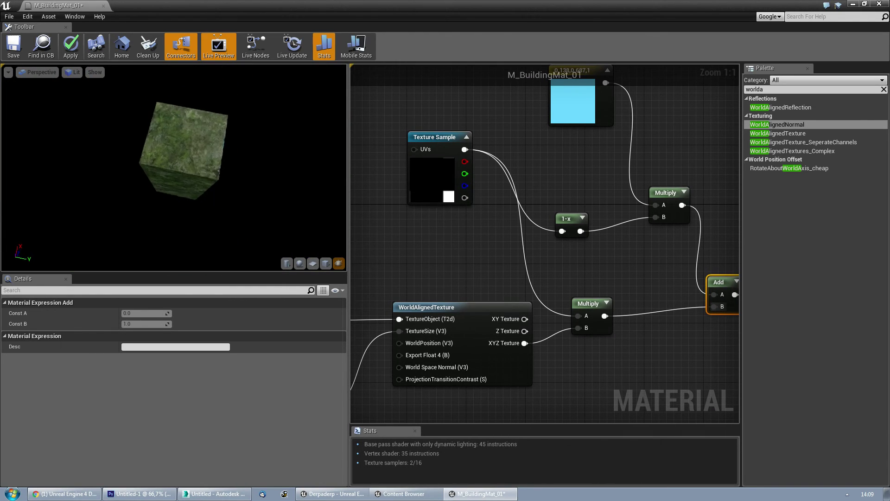
left_click_drag(213, 140, 273, 188)
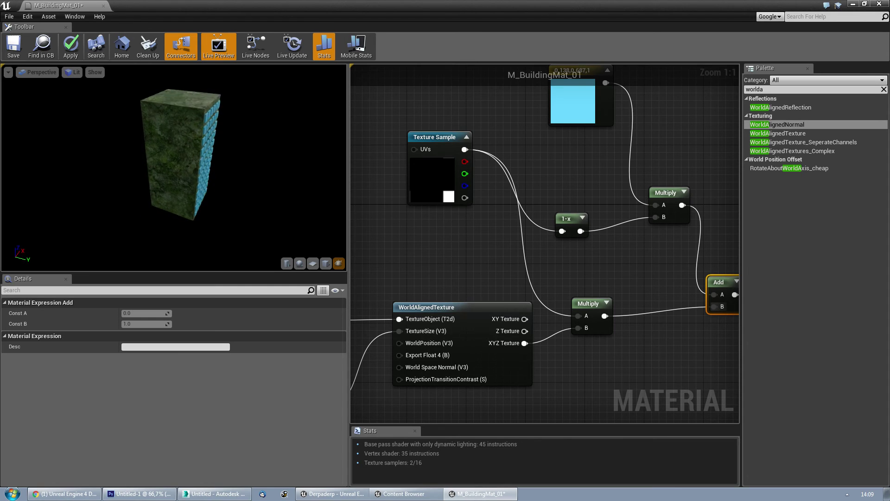
left_click_drag(133, 165, 139, 144)
- Set the constant driving the moss TextureSize to 512 and inspect the tiling up close in the preview
right_click_drag(387, 244, 572, 170)
right_click_drag(475, 204, 406, 159)
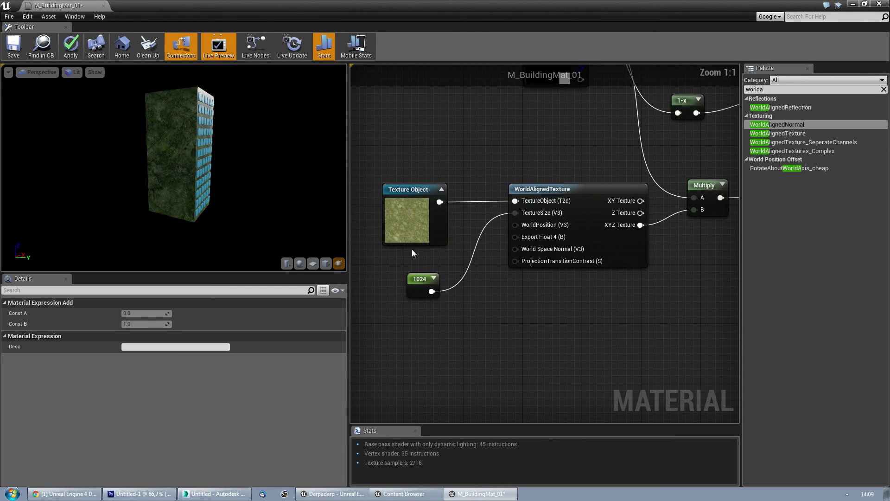
left_click(420, 284)
left_click(139, 313)
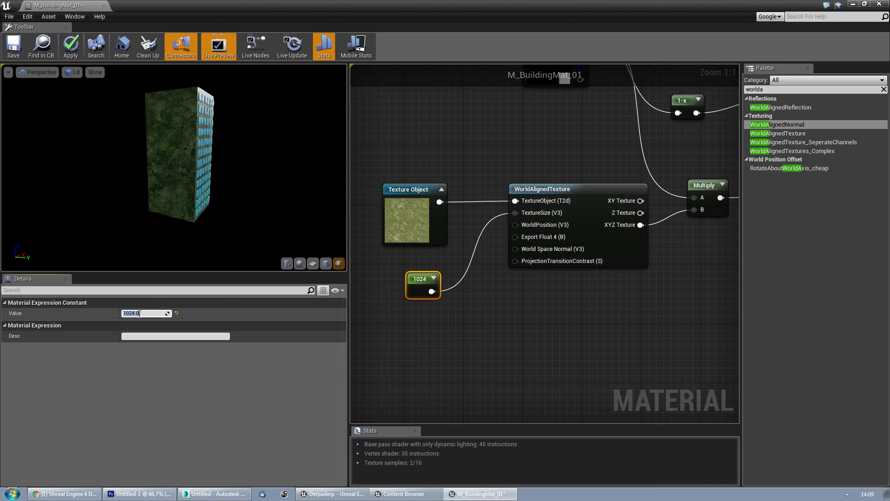
type("512")
key("Return")
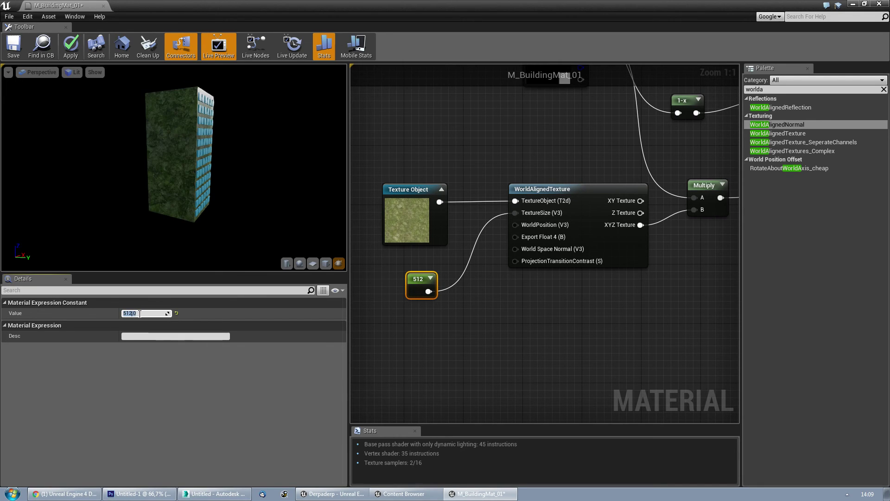
left_click_drag(184, 212, 195, 180)
scroll(194, 181, "up", 4)
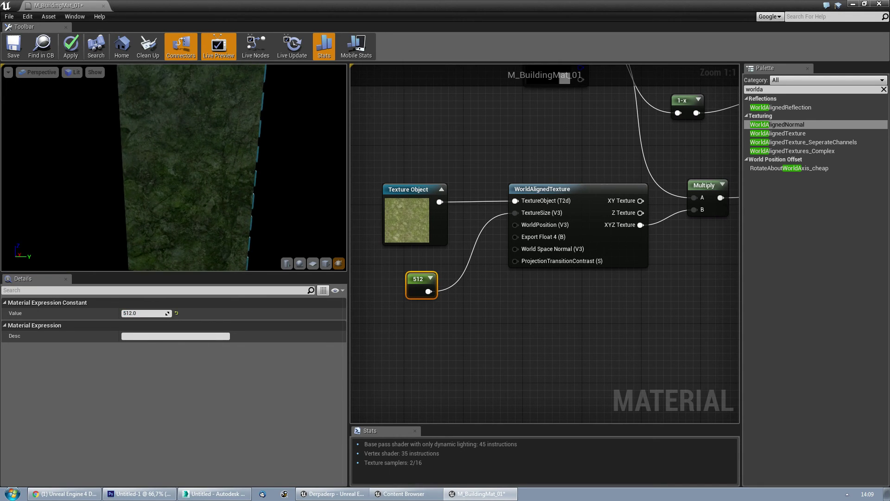
- Set the constant driving the moss TextureSize to 2048
left_click(151, 313)
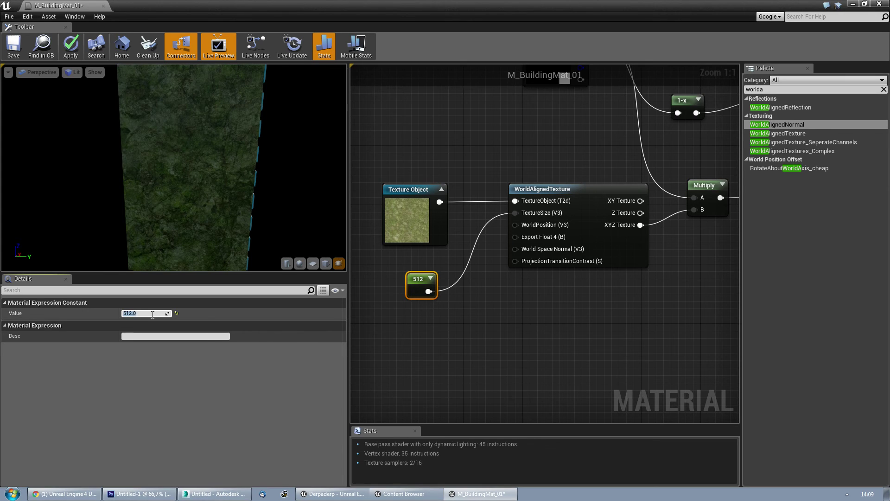
type("2048")
key("Return")
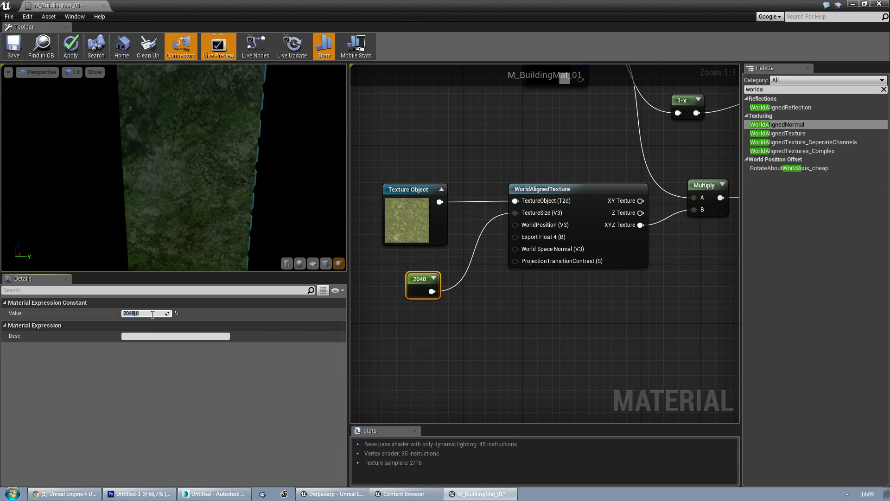
- Set the constant driving the moss TextureSize to 128 and check the moss tiling around the building's windows
type("128")
key("Return")
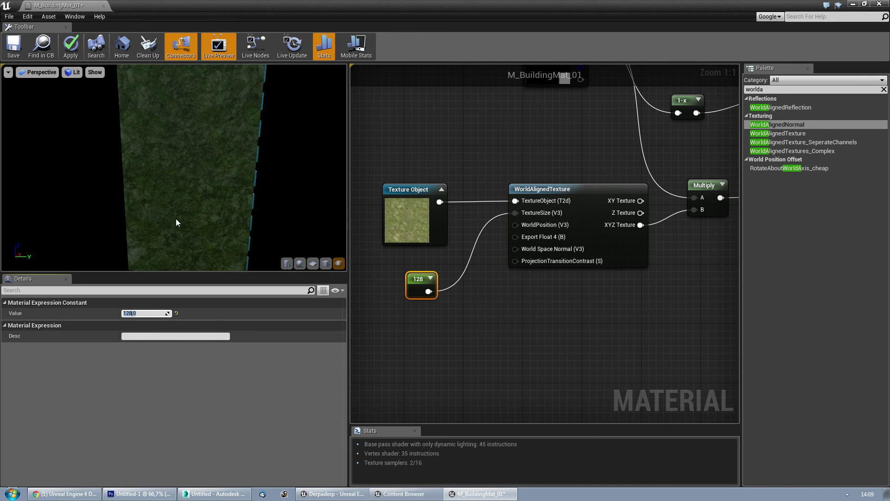
left_click_drag(176, 219, 132, 190)
scroll(425, 294, "down", 5)
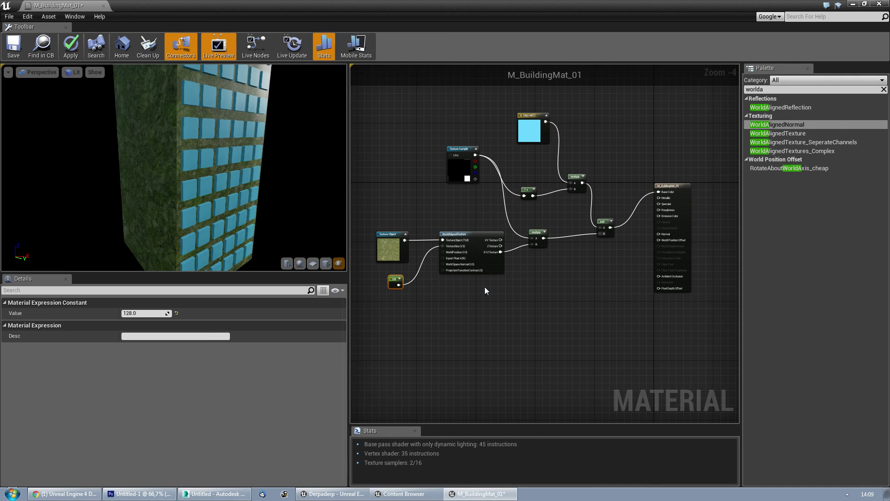
left_click(447, 297)
mouse_move(215, 186)
left_mouse_down()
mouse_move(130, 186)
mouse_move(227, 185)
left_mouse_up()
left_click_drag(166, 185, 146, 184)
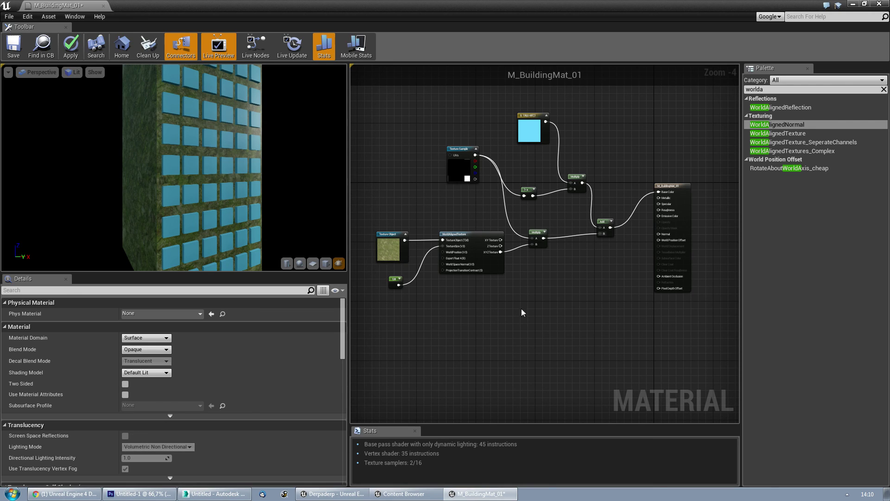
right_click_drag(557, 282, 571, 296)
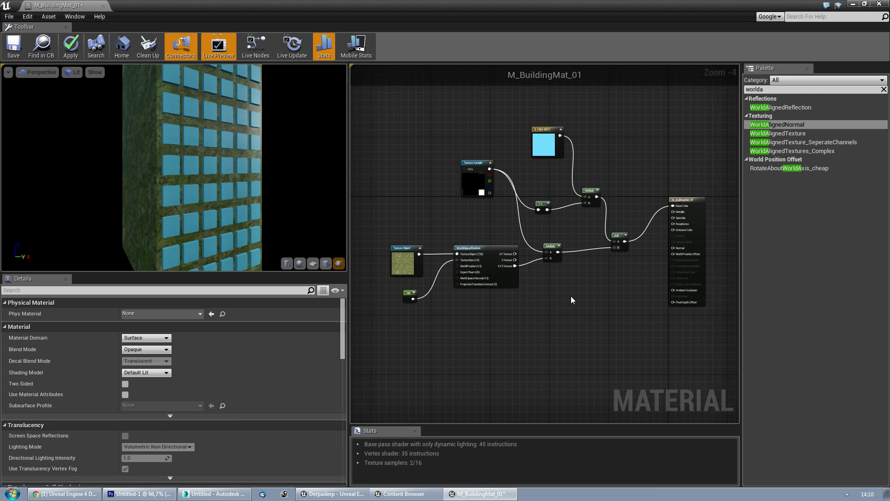